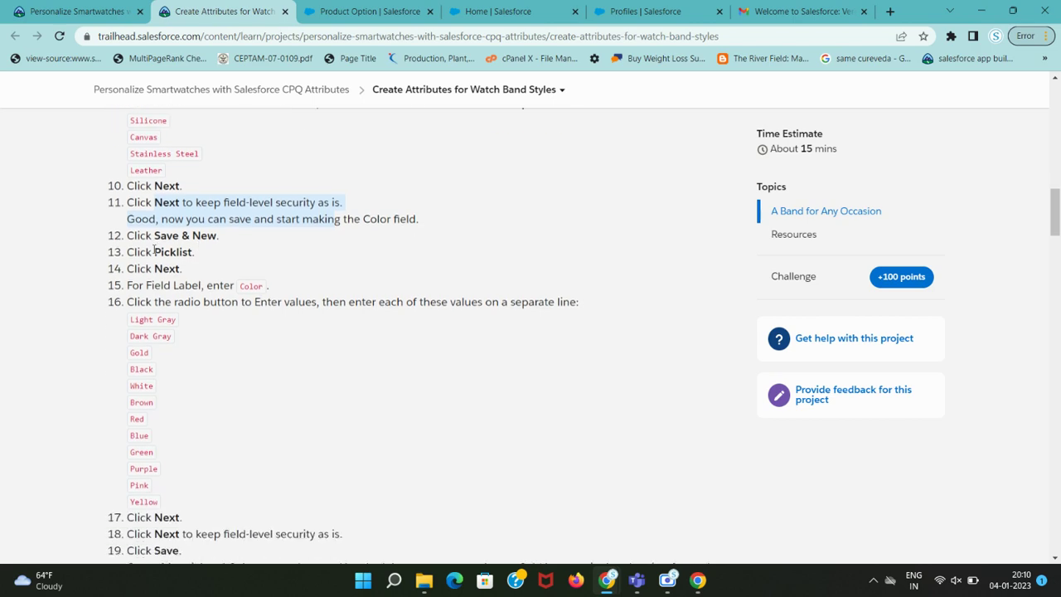
- Save the Material picklist field on both Product Option page layouts and start another new custom field
{"action": "left_click_drag", "start_coordinate": [153, 244], "coordinate": [241, 246]}
{"action": "left_click", "coordinate": [302, 7]}
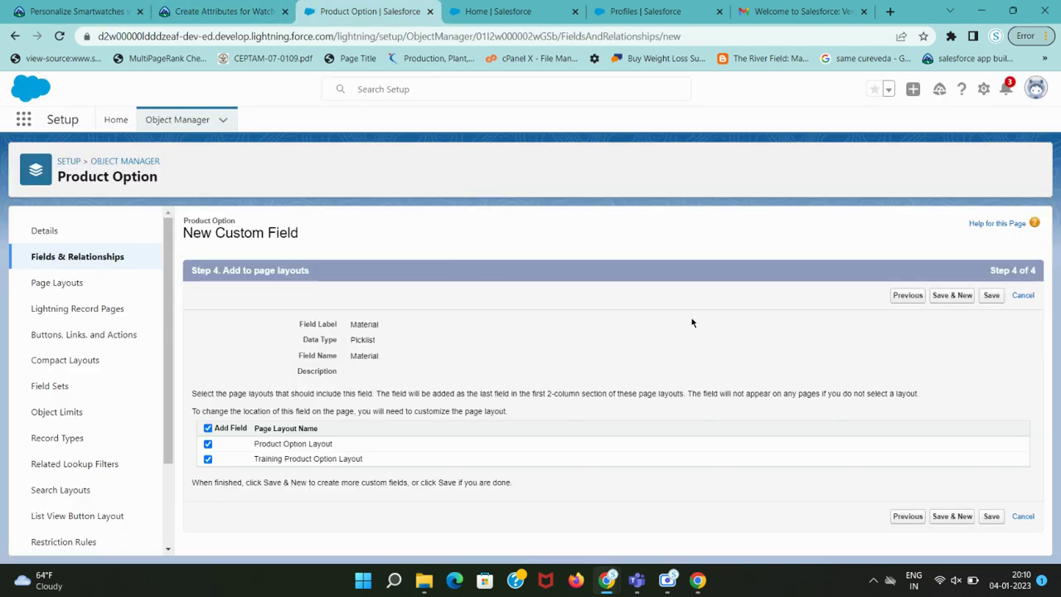
{"action": "left_click", "coordinate": [953, 297]}
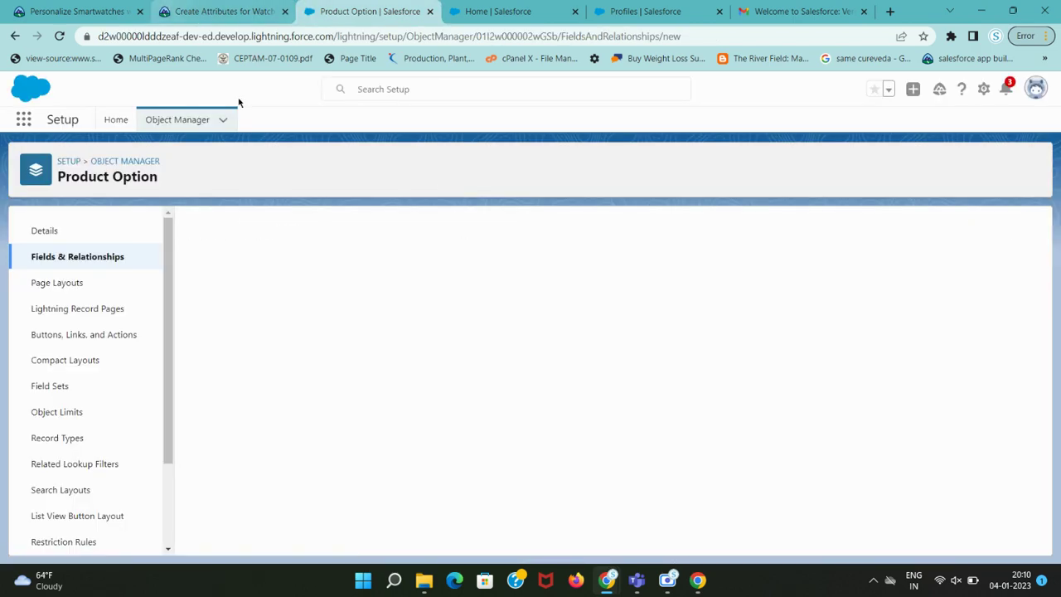
- Choose Picklist as the data type of the new Product Option field and continue to its details
{"action": "left_click", "coordinate": [187, 8]}
{"action": "double_click", "coordinate": [163, 183]}
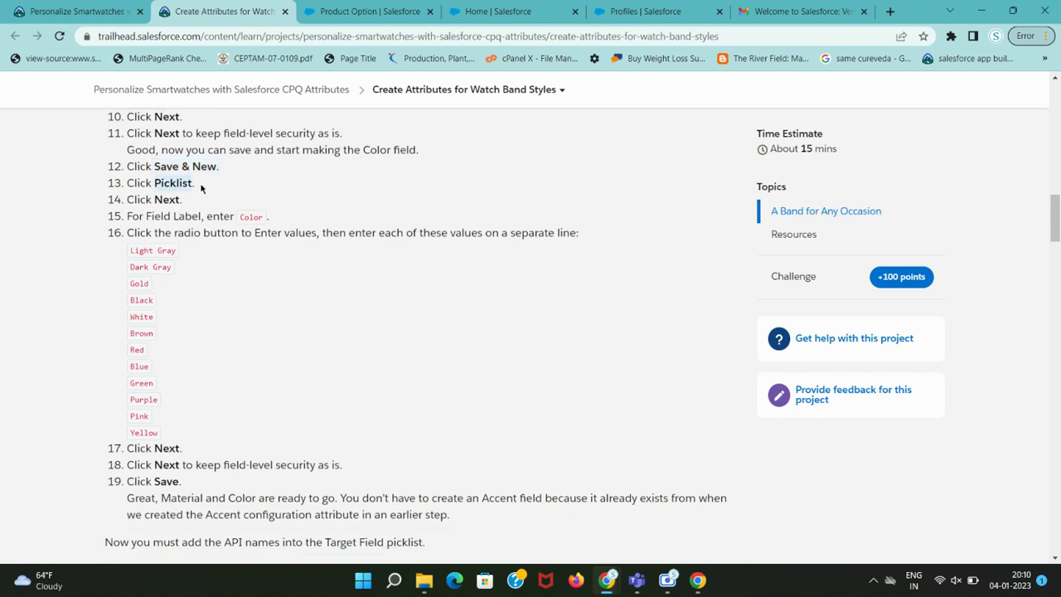
{"action": "key", "text": "ctrl+c"}
{"action": "left_click", "coordinate": [356, 10]}
{"action": "key", "text": "ctrl+f"}
{"action": "key", "text": "ctrl+v"}
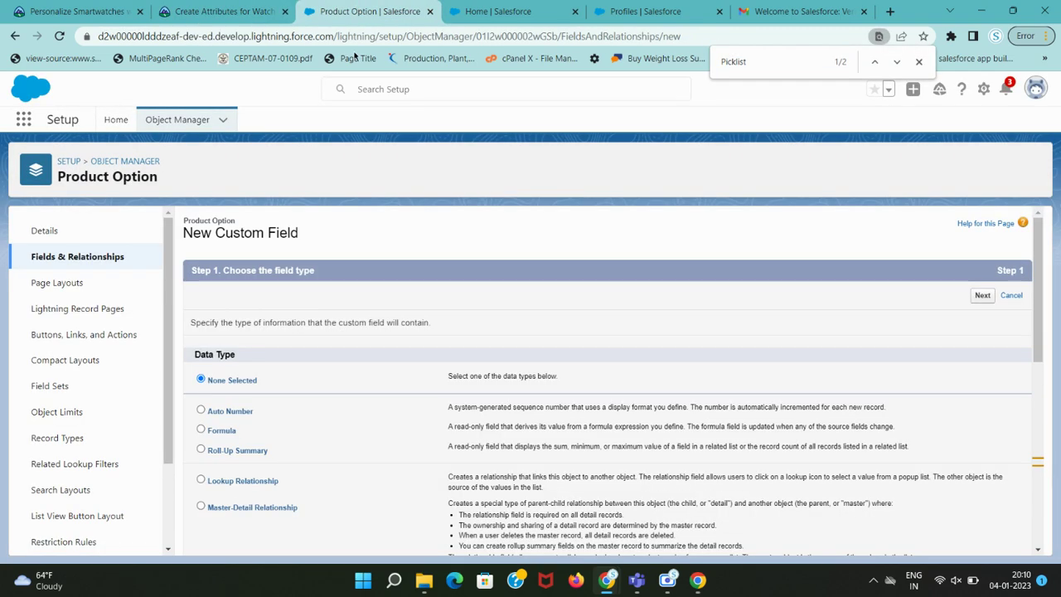
{"action": "key", "text": "Return"}
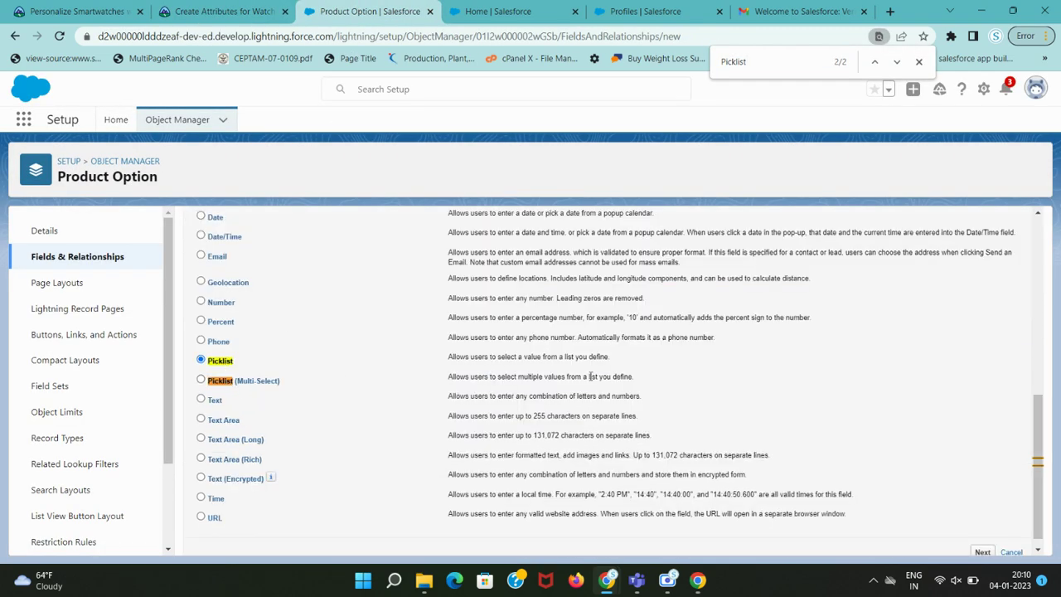
{"action": "scroll", "coordinate": [835, 319], "scroll_direction": "up", "scroll_amount": 10}
{"action": "left_click", "coordinate": [980, 295]}
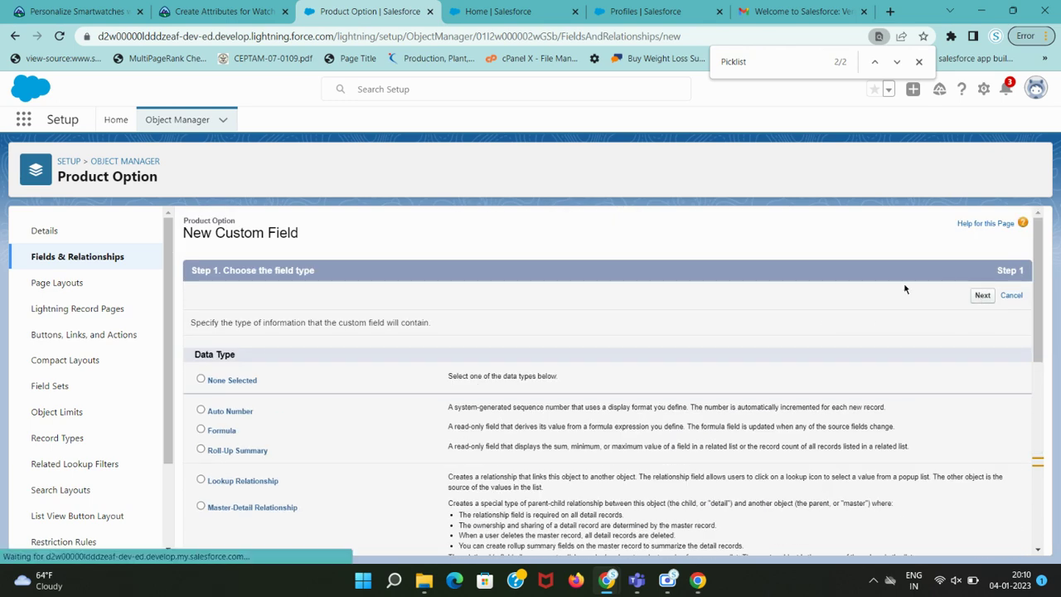
- Set the field label of the new Product Option picklist to Color, as given in the Trailhead instructions
{"action": "left_click", "coordinate": [231, 8]}
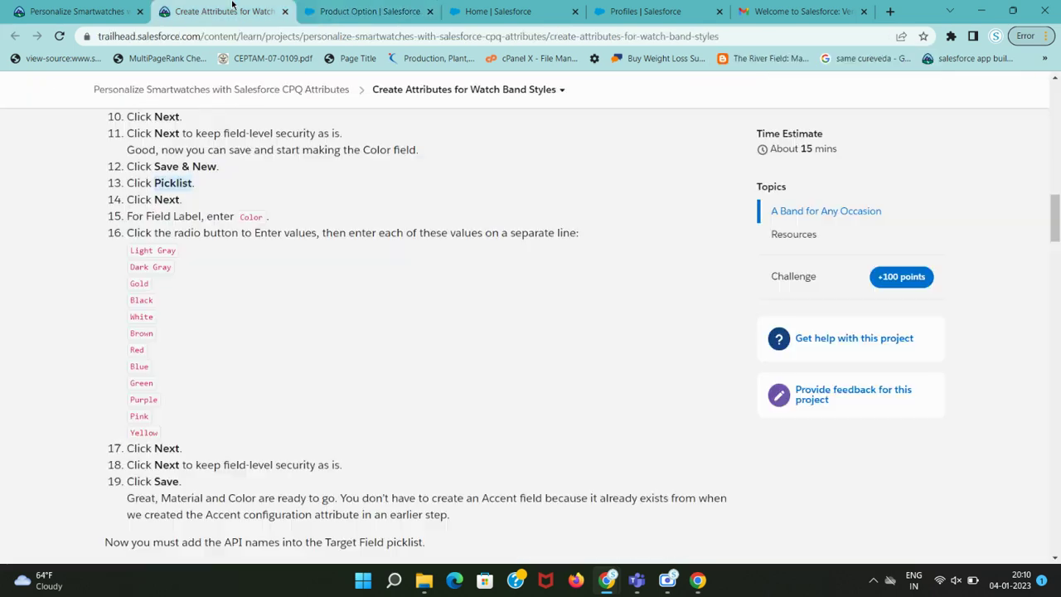
{"action": "double_click", "coordinate": [166, 200]}
{"action": "double_click", "coordinate": [249, 216]}
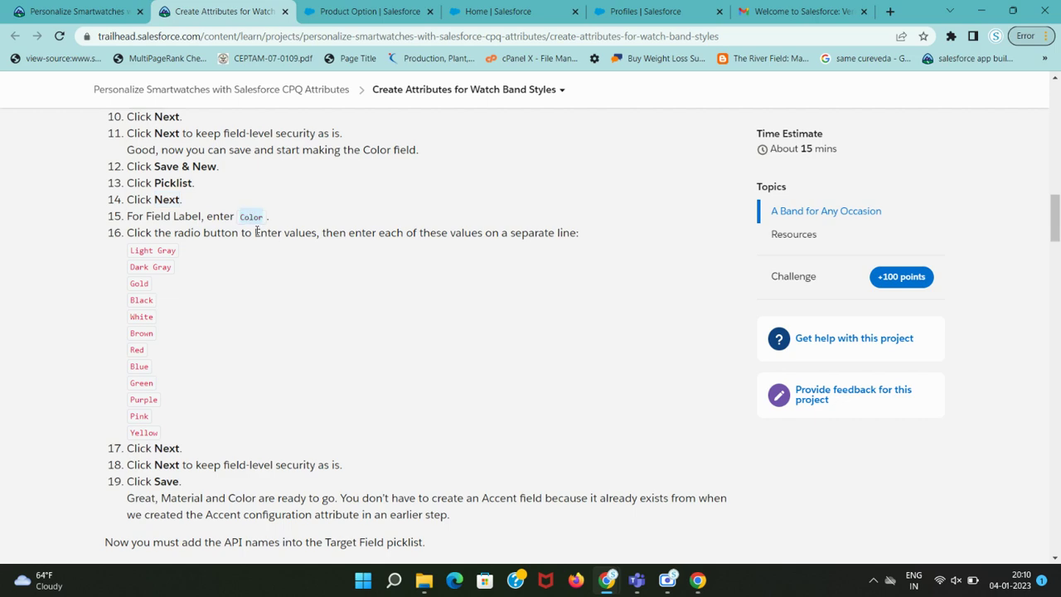
{"action": "left_click", "coordinate": [349, 11]}
{"action": "left_click", "coordinate": [370, 323]}
{"action": "key", "text": "ctrl+v"}
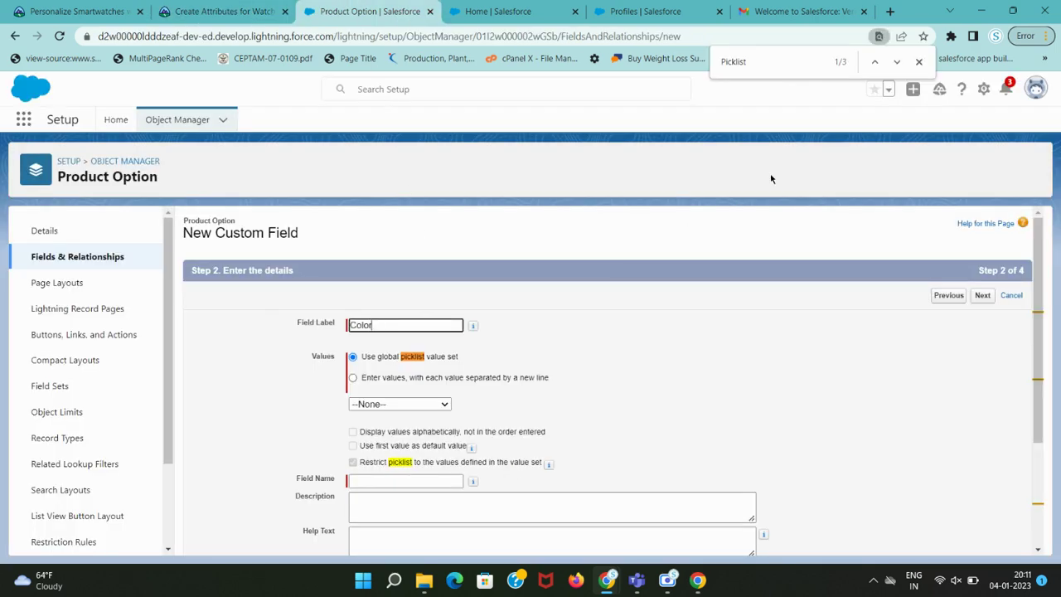
{"action": "left_click", "coordinate": [919, 61]}
- Enter the Color picklist values Light Gray, Dark Gray, Gold, Black, White, Brown, Red, Blue, Green, Purple, Pink and Yellow, one per line
{"action": "left_click", "coordinate": [224, 11]}
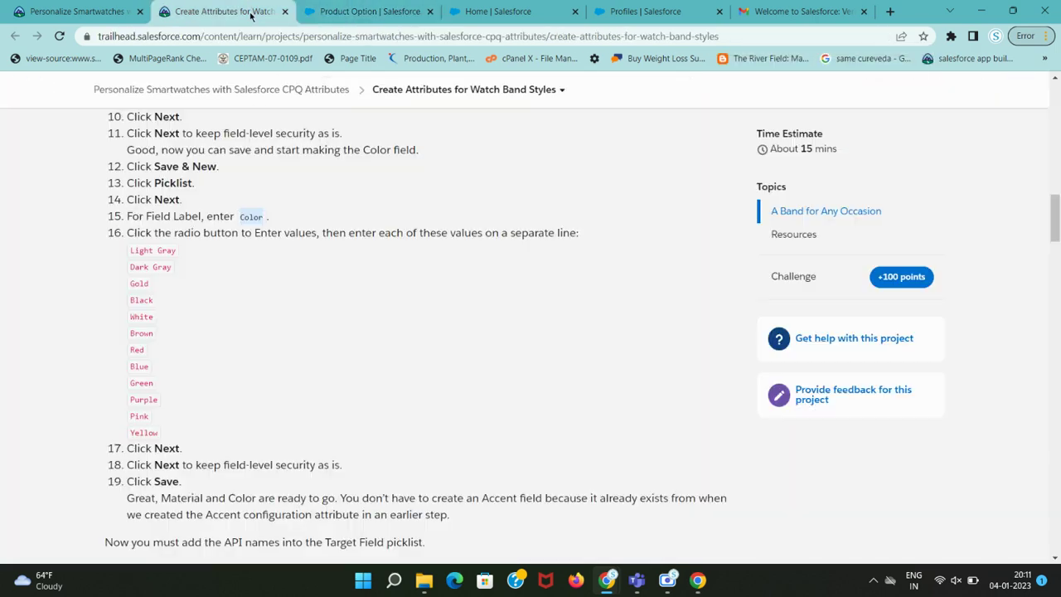
{"action": "left_click_drag", "start_coordinate": [130, 248], "coordinate": [161, 432]}
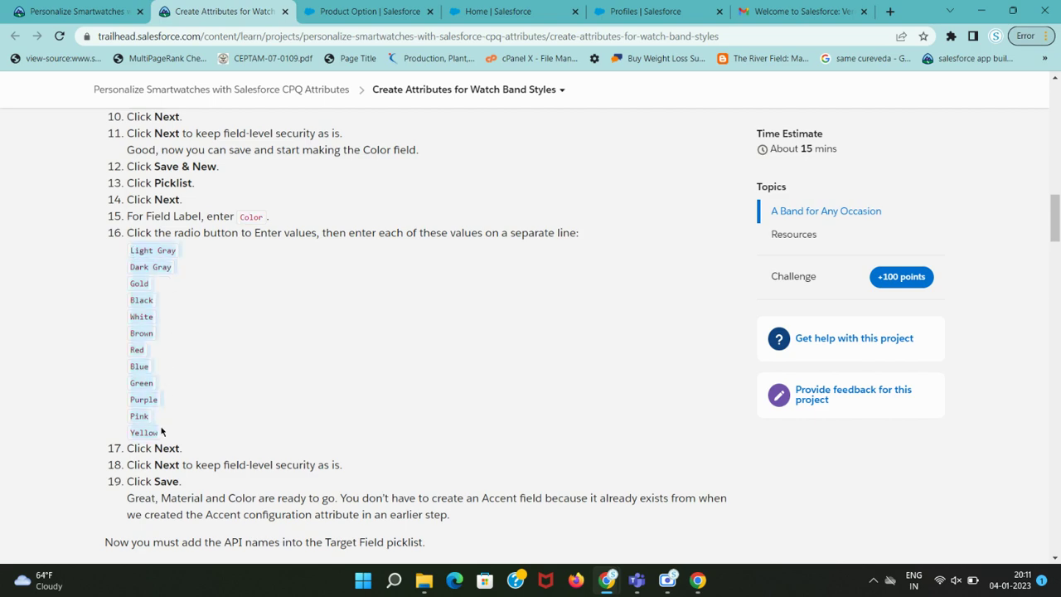
{"action": "left_click", "coordinate": [369, 11]}
{"action": "left_click", "coordinate": [393, 377]}
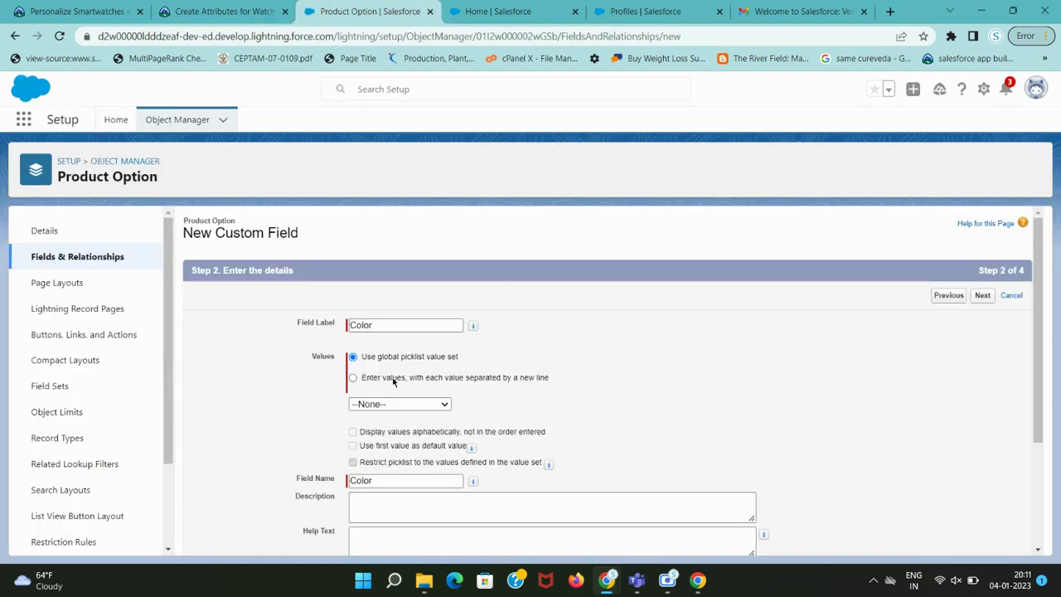
{"action": "left_click", "coordinate": [384, 415]}
{"action": "key", "text": "ctrl+v"}
{"action": "left_click", "coordinate": [237, 11]}
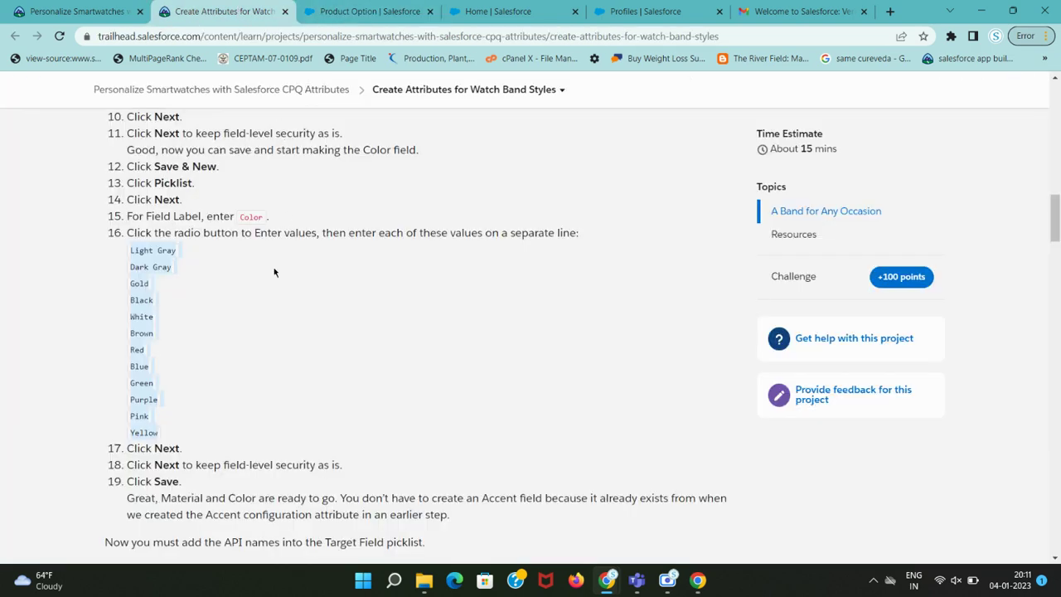
{"action": "scroll", "coordinate": [274, 271], "scroll_direction": "down", "scroll_amount": 3}
{"action": "left_click", "coordinate": [331, 13]}
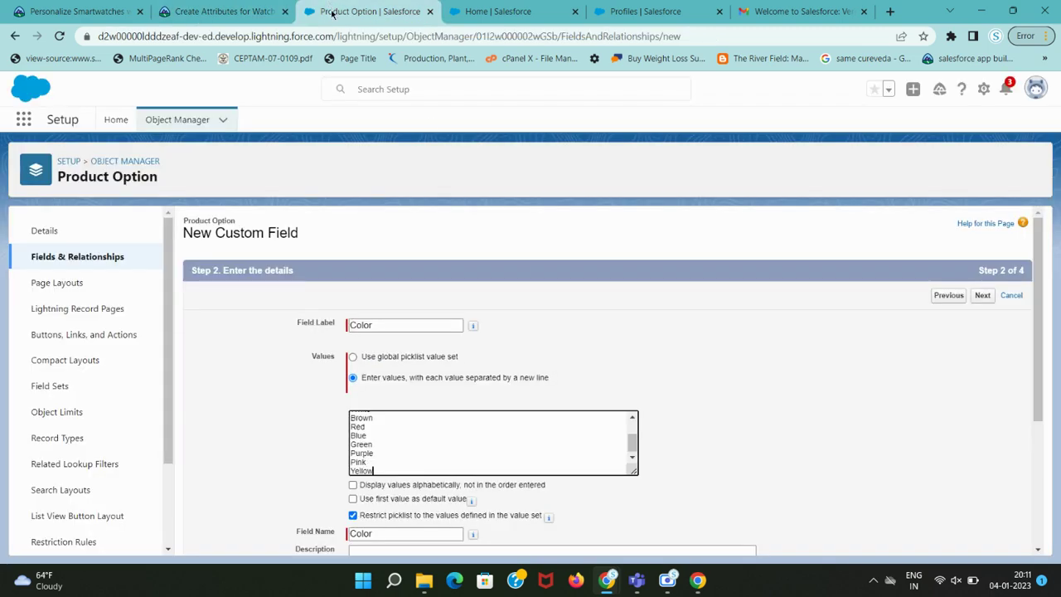
{"action": "left_click", "coordinate": [981, 295]}
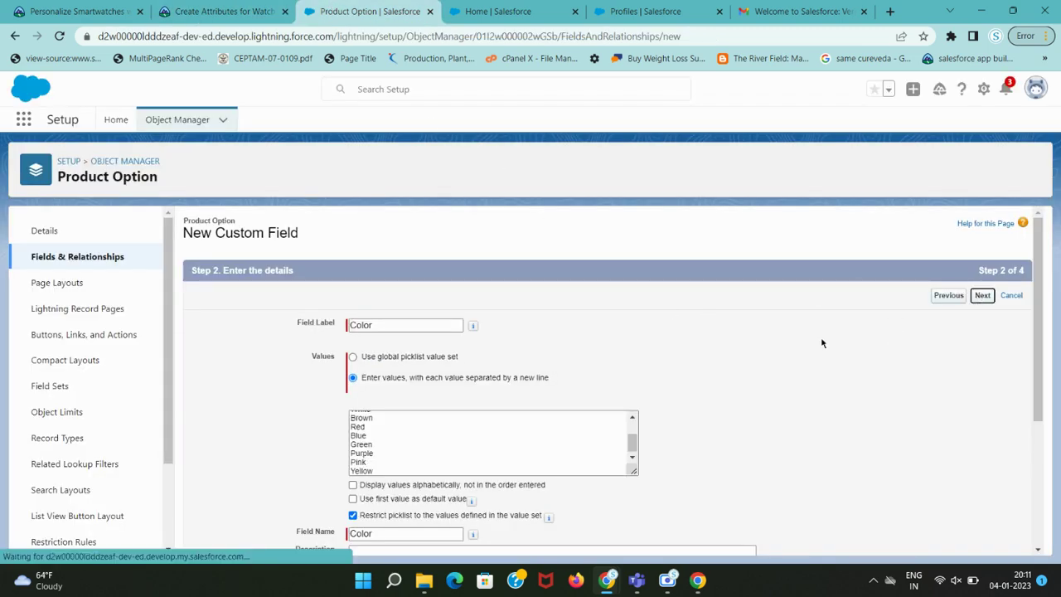
- Keep the default field-level security for the Color field and save it with both page layouts selected
{"action": "left_click", "coordinate": [246, 11]}
{"action": "left_click", "coordinate": [338, 10]}
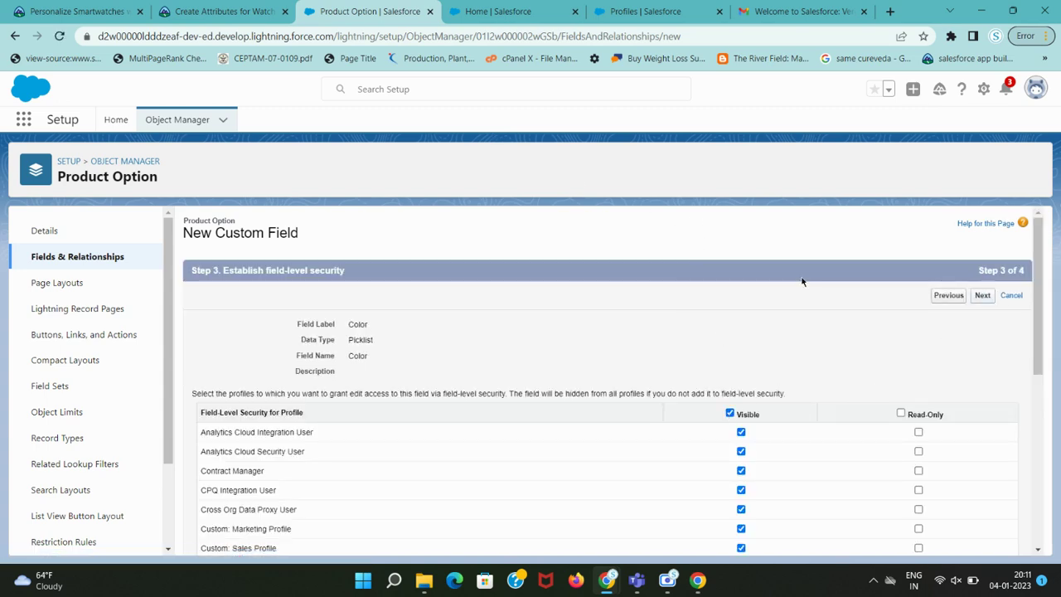
{"action": "left_click", "coordinate": [246, 11]}
{"action": "scroll", "coordinate": [246, 194], "scroll_direction": "down", "scroll_amount": 2}
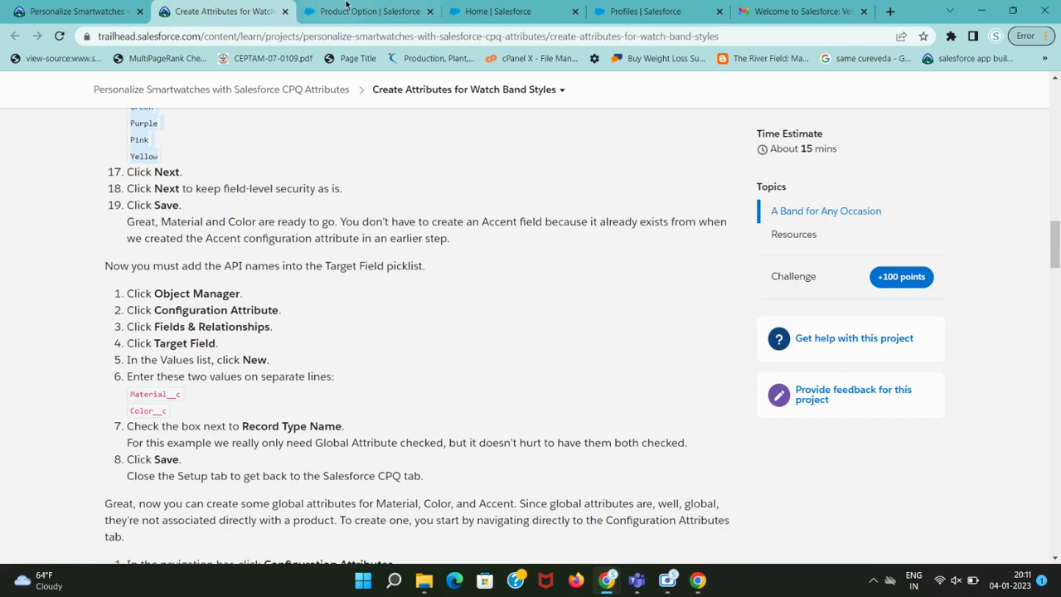
{"action": "left_click", "coordinate": [348, 11]}
{"action": "left_click", "coordinate": [991, 296]}
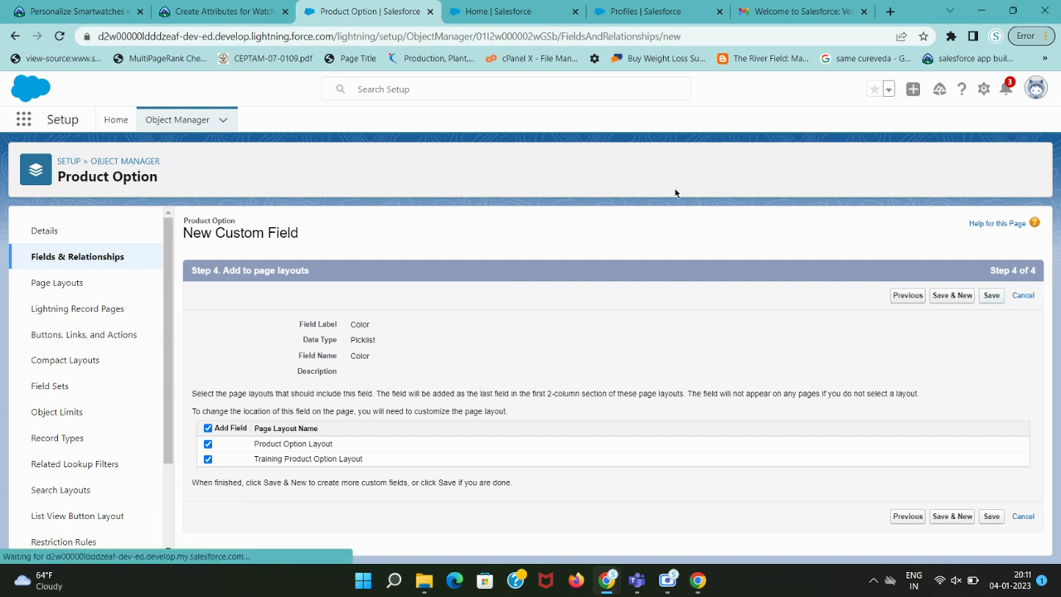
- Search the Object Manager for Configuration Attribute and open that object
{"action": "left_click", "coordinate": [222, 11]}
{"action": "left_click_drag", "start_coordinate": [150, 199], "coordinate": [319, 263]}
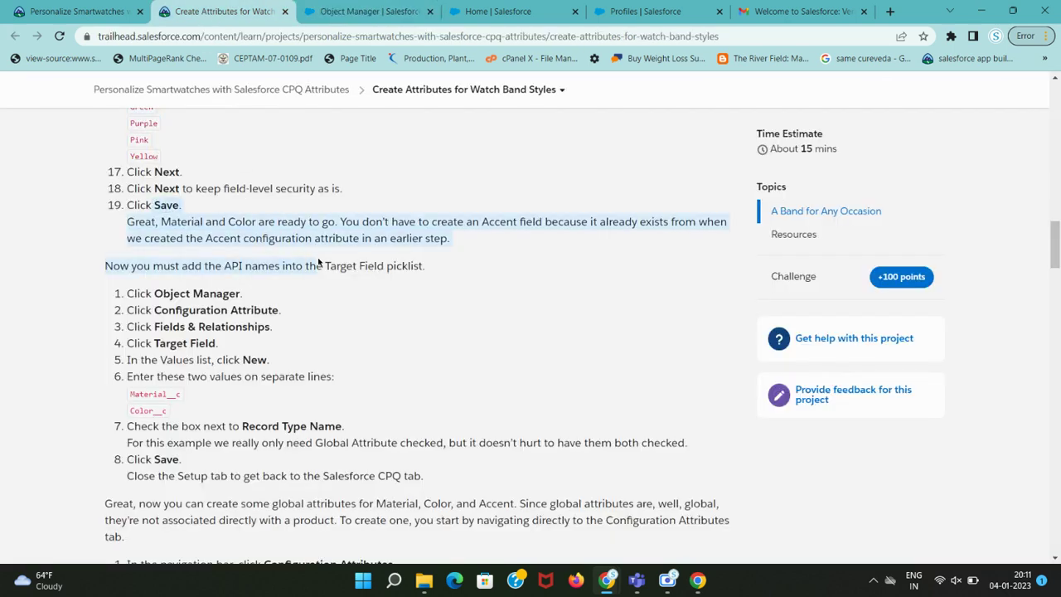
{"action": "left_click_drag", "start_coordinate": [151, 308], "coordinate": [279, 309]}
{"action": "key", "text": "ctrl+c"}
{"action": "left_click", "coordinate": [139, 320]}
{"action": "left_click", "coordinate": [374, 11]}
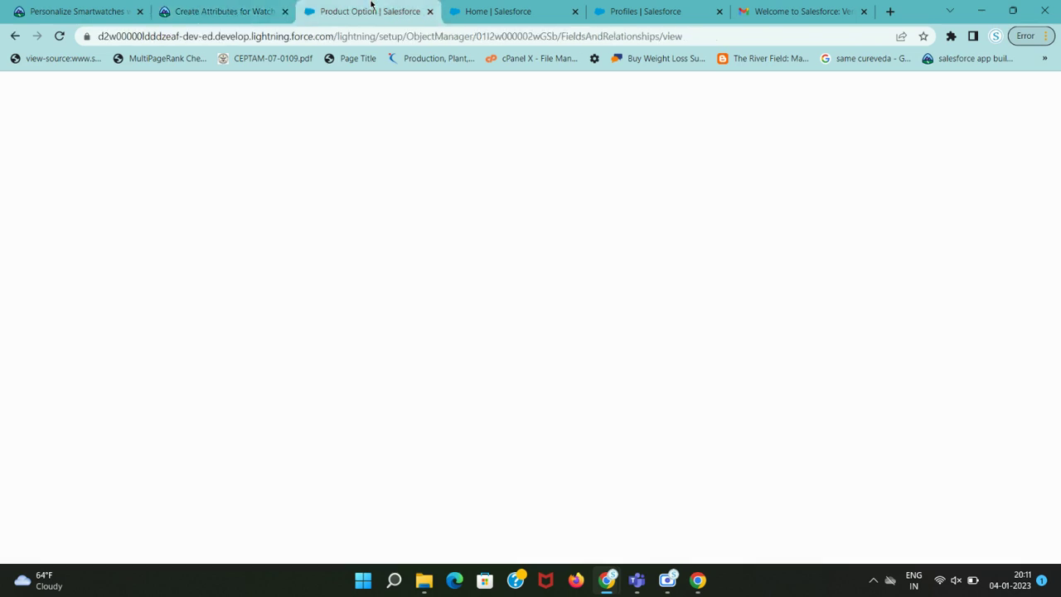
{"action": "left_click", "coordinate": [640, 224]}
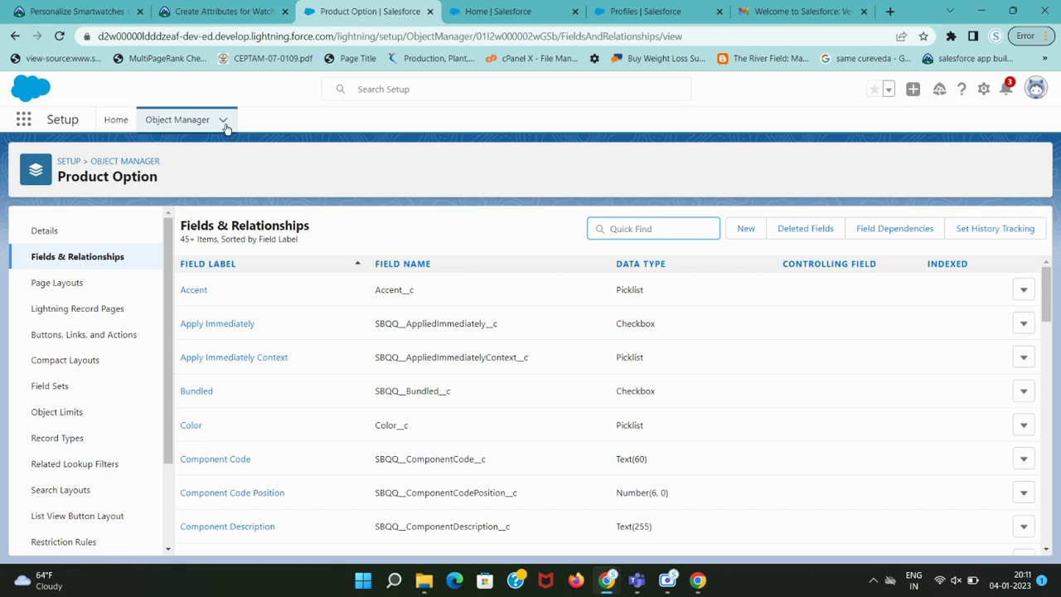
{"action": "left_click", "coordinate": [193, 121]}
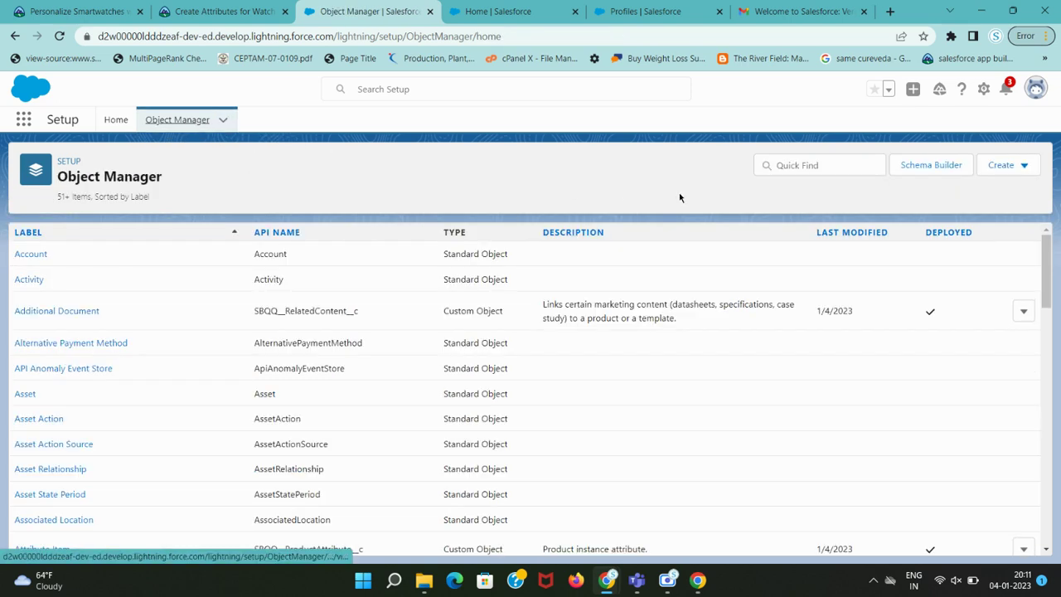
{"action": "left_click", "coordinate": [797, 165]}
{"action": "key", "text": "ctrl+v"}
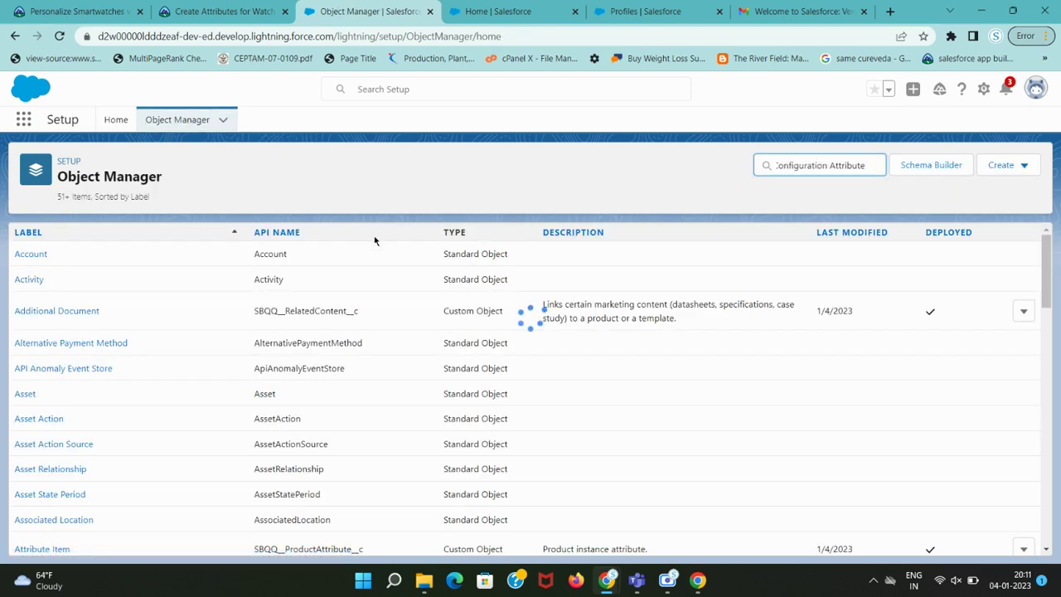
- Show the fields and relationships of the Configuration Attribute object
{"action": "left_click", "coordinate": [201, 7]}
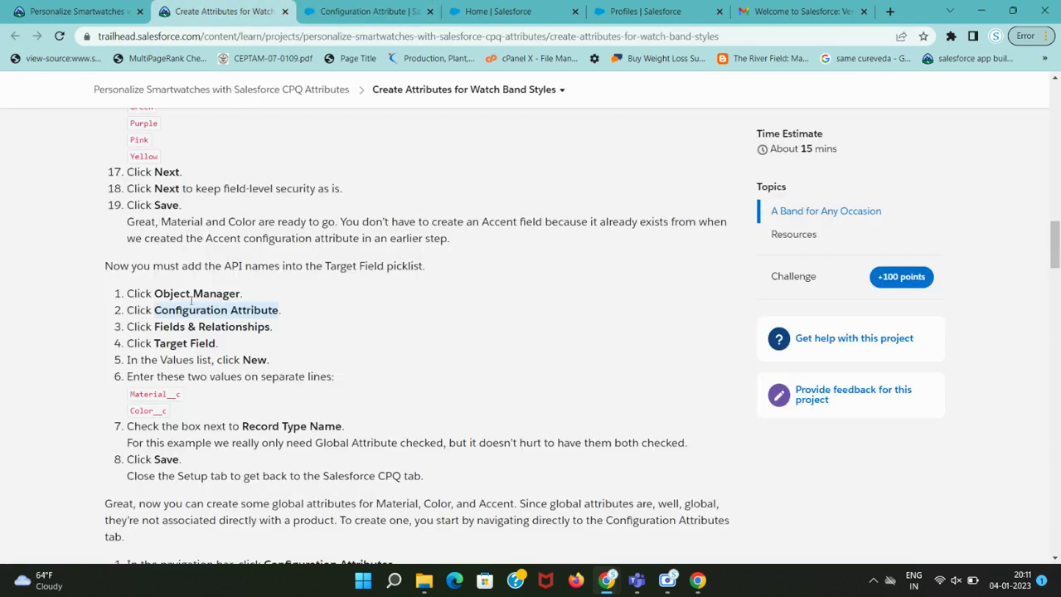
{"action": "left_click_drag", "start_coordinate": [158, 325], "coordinate": [282, 329]}
{"action": "left_click", "coordinate": [377, 8]}
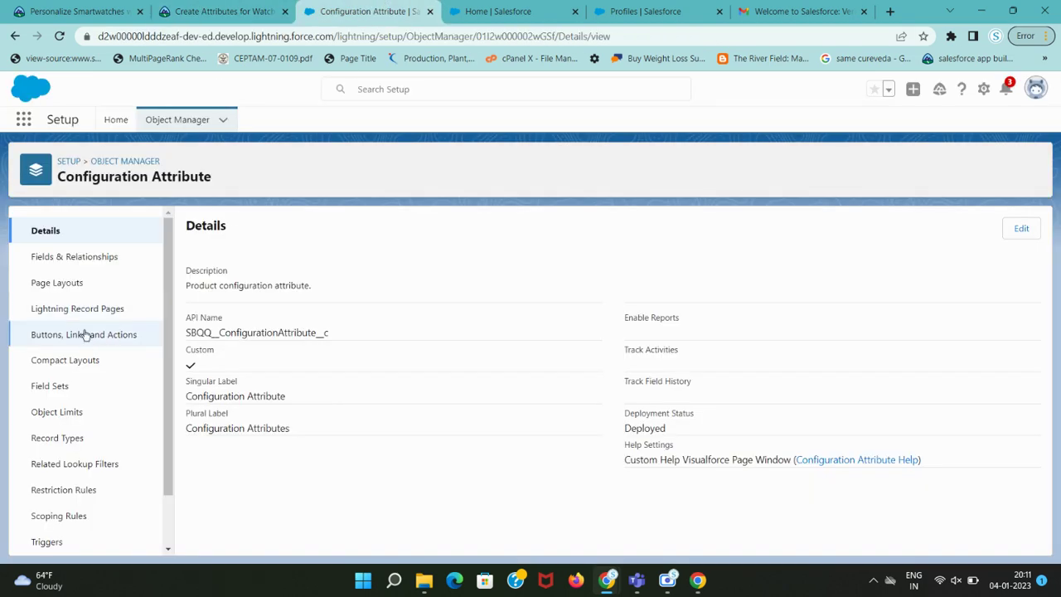
{"action": "left_click", "coordinate": [94, 259]}
- Find Target Field among the Configuration Attribute fields and open its definition
{"action": "left_click", "coordinate": [239, 8]}
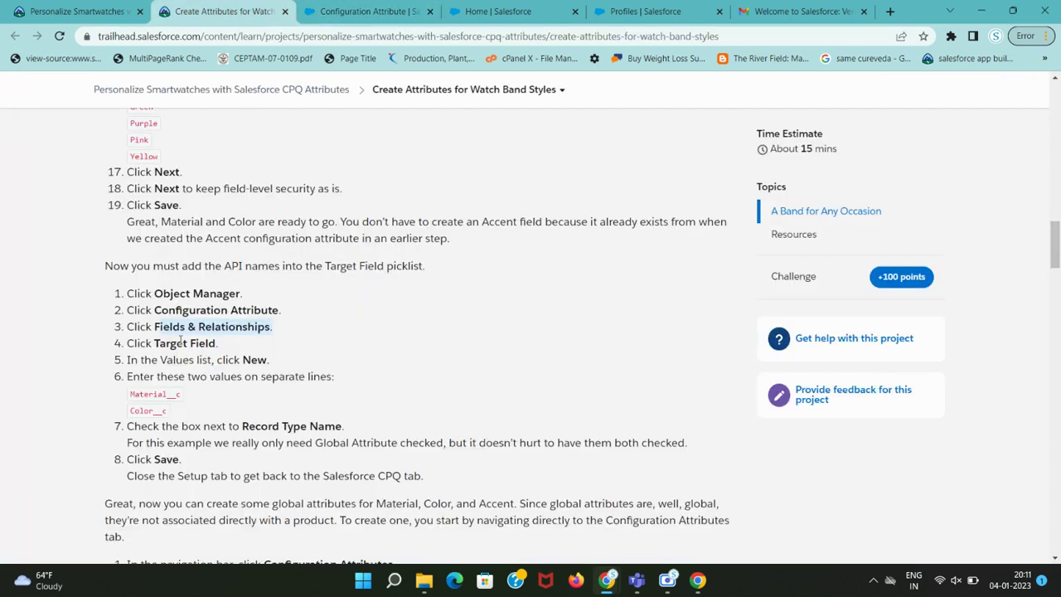
{"action": "left_click_drag", "start_coordinate": [155, 342], "coordinate": [207, 343]}
{"action": "key", "text": "ctrl+c"}
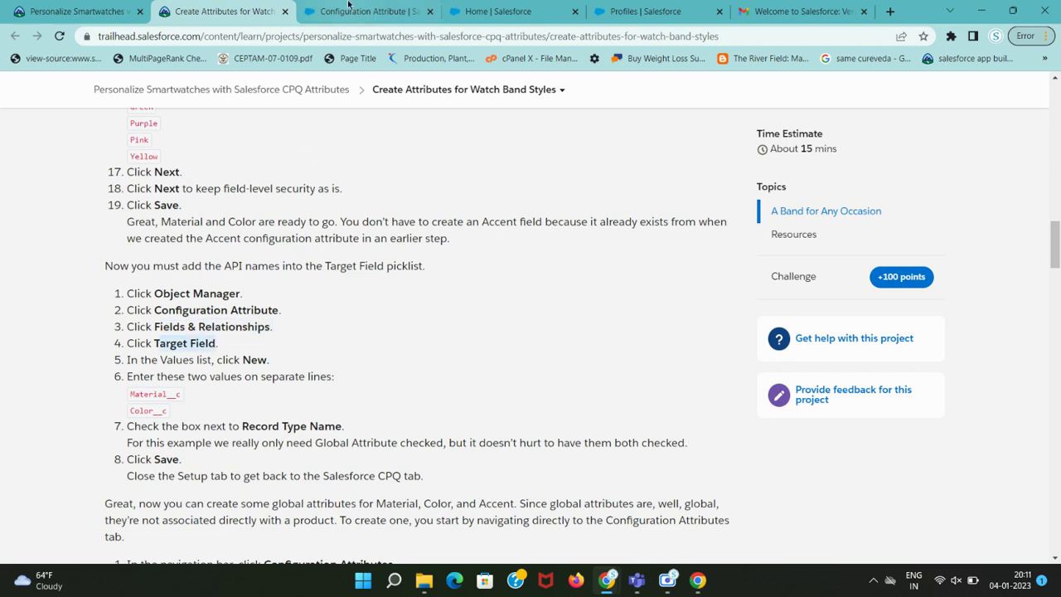
{"action": "left_click", "coordinate": [369, 11]}
{"action": "key", "text": "ctrl+f"}
{"action": "key", "text": "ctrl+v"}
{"action": "left_click", "coordinate": [208, 537]}
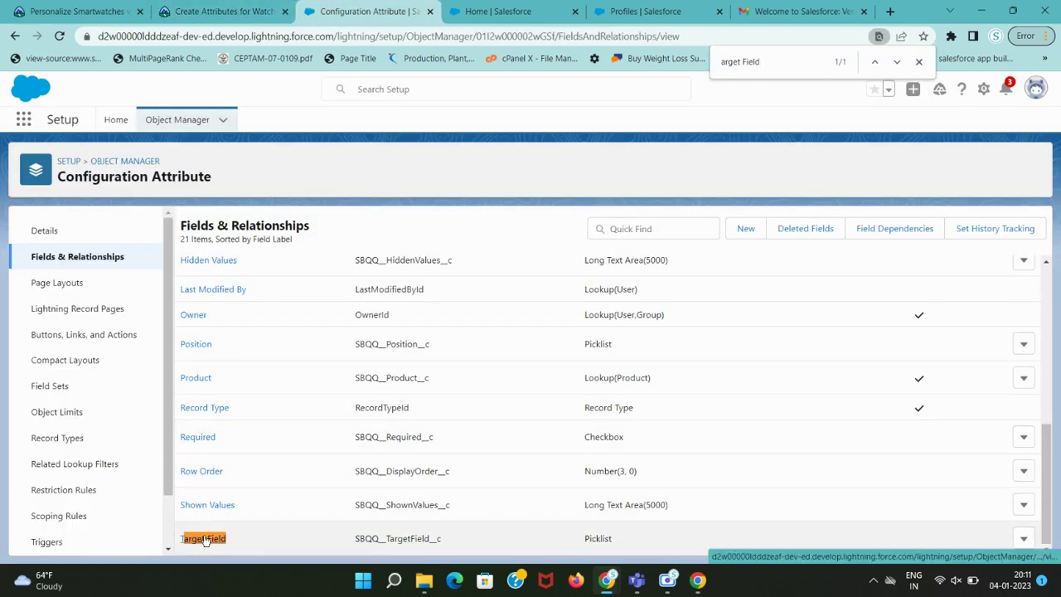
- Start adding new values to the Target Field picklist and enter Material__c and Color__c on separate lines
{"action": "left_click", "coordinate": [224, 11]}
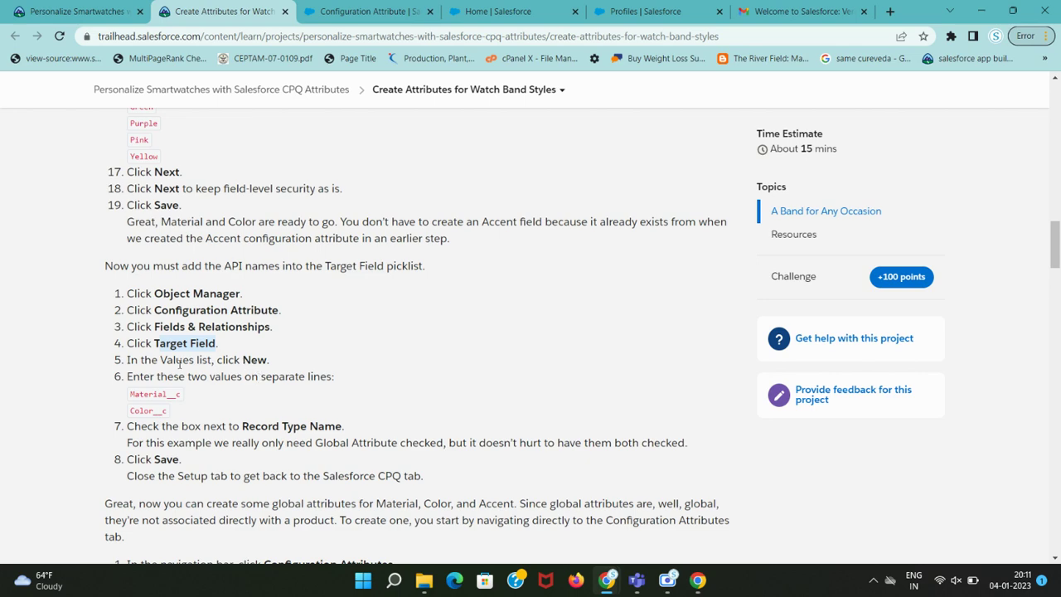
{"action": "left_click_drag", "start_coordinate": [160, 362], "coordinate": [126, 362]}
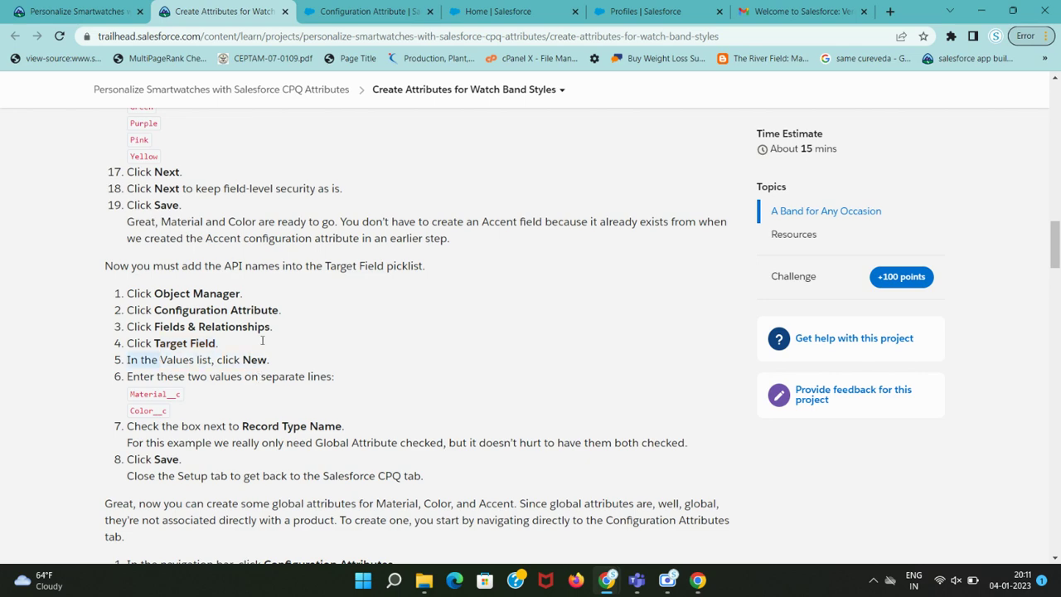
{"action": "left_click", "coordinate": [352, 11]}
{"action": "scroll", "coordinate": [438, 327], "scroll_direction": "down", "scroll_amount": 15}
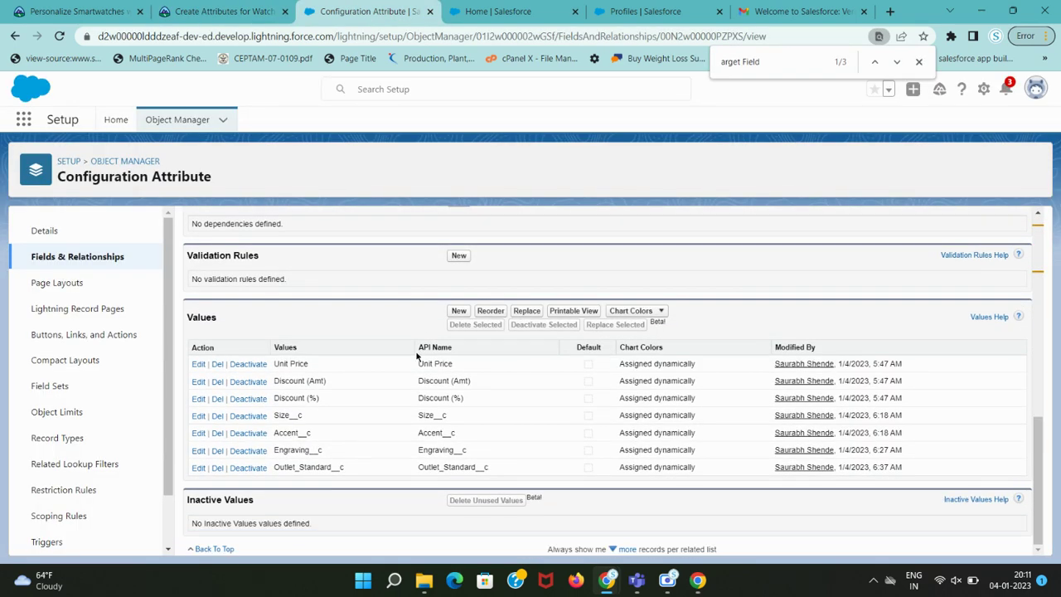
{"action": "left_click", "coordinate": [459, 312]}
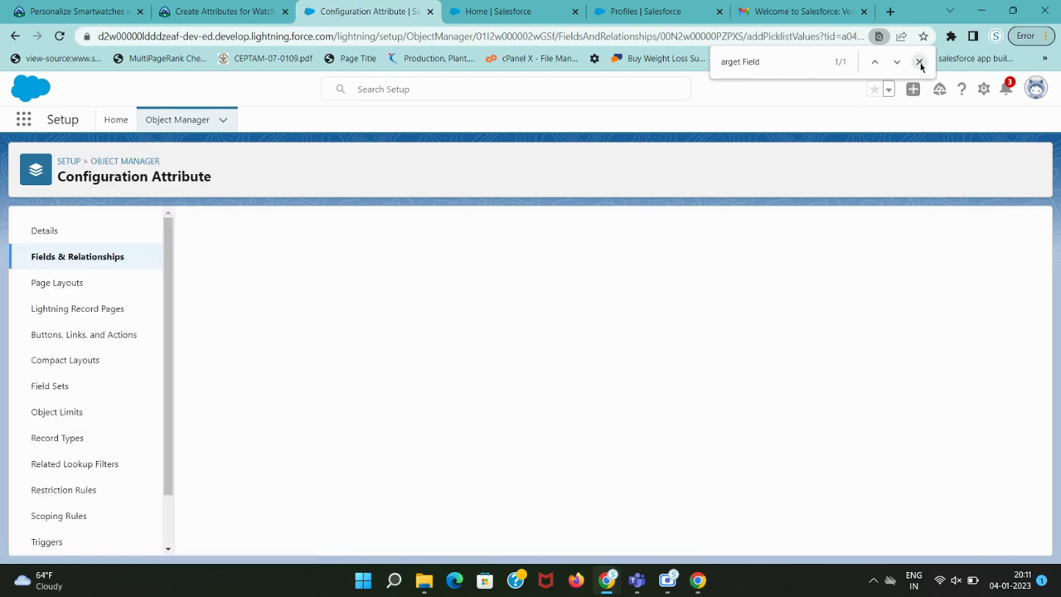
{"action": "left_click", "coordinate": [224, 10]}
{"action": "scroll", "coordinate": [189, 340], "scroll_direction": "down", "scroll_amount": 1}
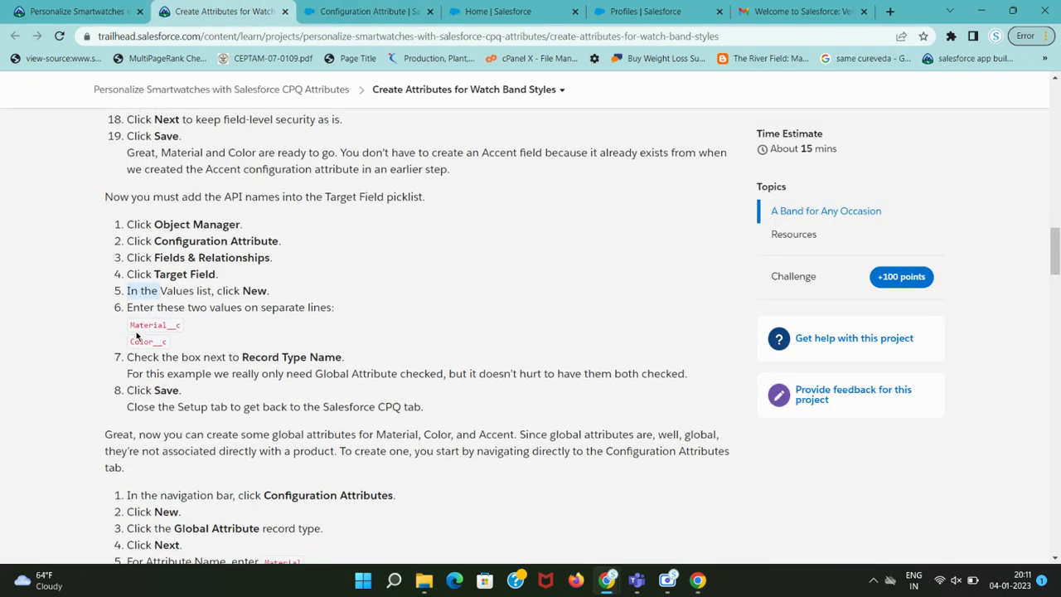
{"action": "left_click_drag", "start_coordinate": [129, 323], "coordinate": [169, 352]}
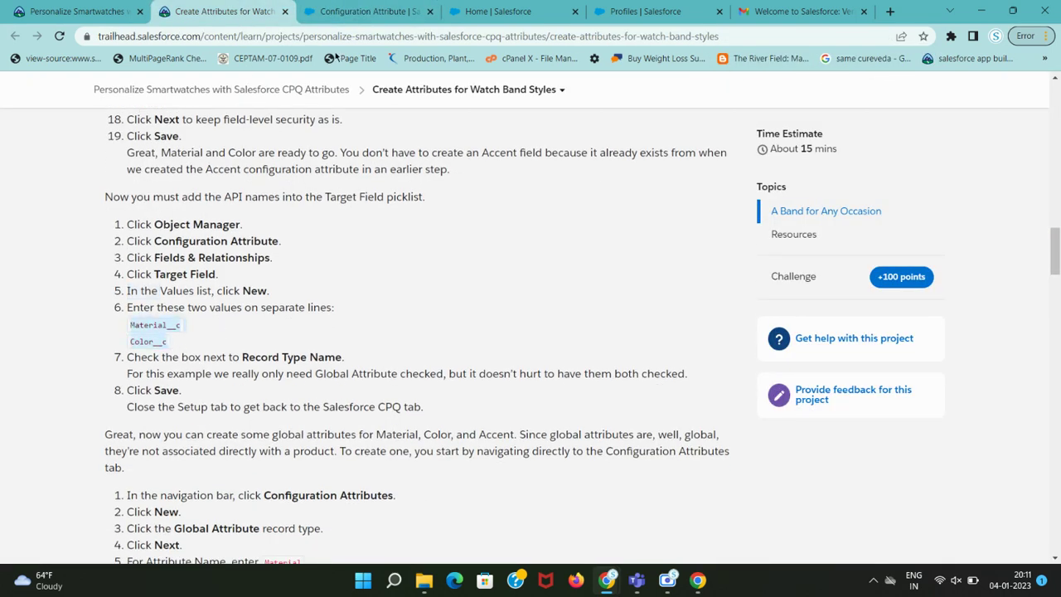
{"action": "left_click", "coordinate": [364, 11]}
{"action": "key", "text": "ctrl+v"}
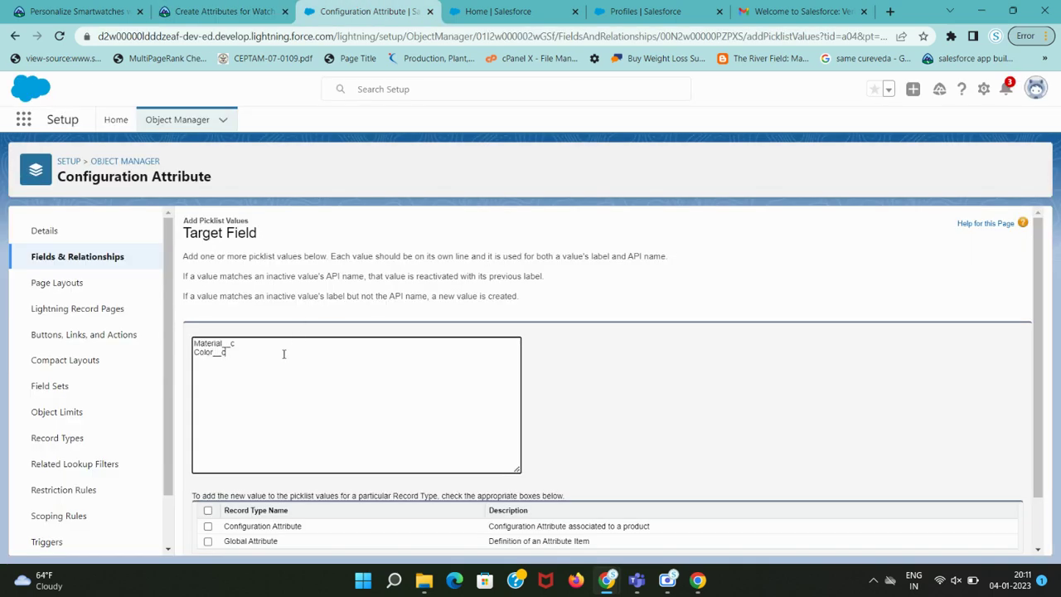
- Make the new Target Field values available to all record types, Configuration Attribute and Global Attribute, and save them
{"action": "left_click", "coordinate": [224, 11]}
{"action": "scroll", "coordinate": [208, 291], "scroll_direction": "down", "scroll_amount": 2}
{"action": "left_click", "coordinate": [365, 11]}
{"action": "scroll", "coordinate": [261, 339], "scroll_direction": "down", "scroll_amount": 1}
{"action": "left_click", "coordinate": [207, 451]}
{"action": "left_click", "coordinate": [214, 11]}
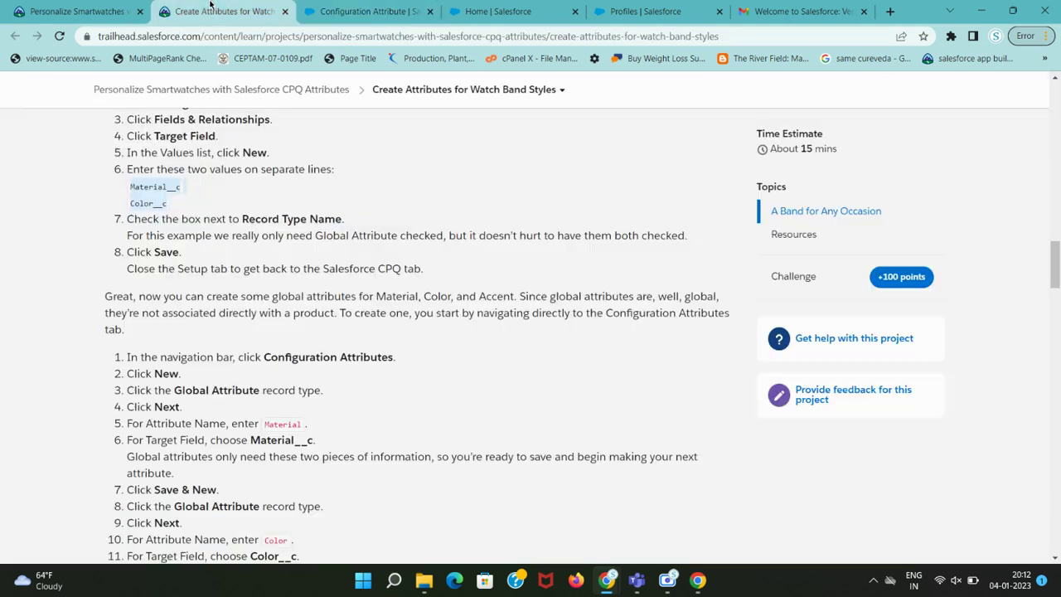
{"action": "left_click", "coordinate": [365, 11]}
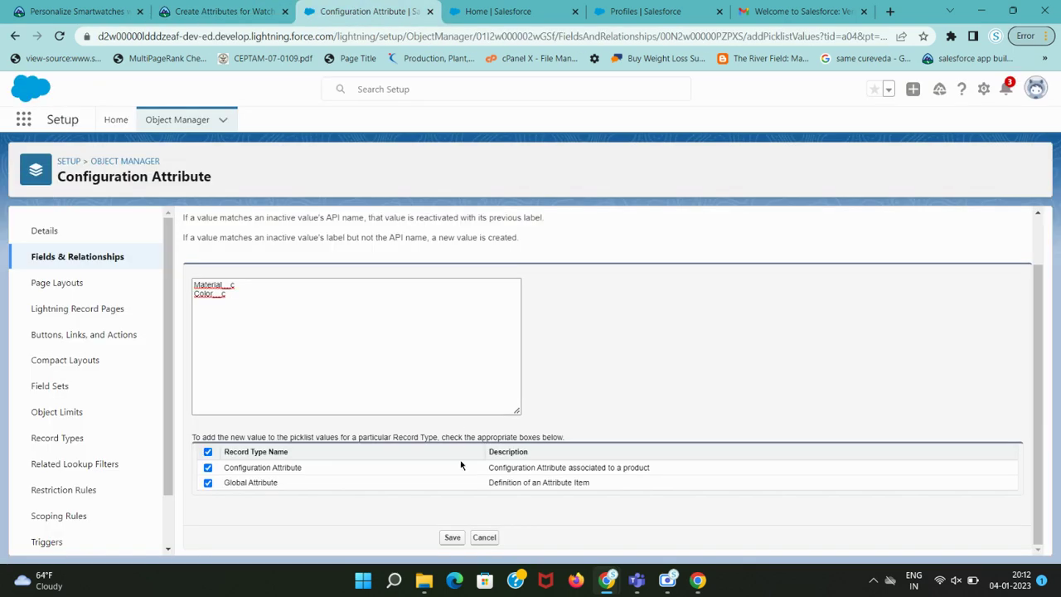
{"action": "left_click", "coordinate": [451, 538]}
- Look up the next Trailhead instruction, then find Configuration Attributes among the Salesforce items and open its list
{"action": "left_click", "coordinate": [223, 11]}
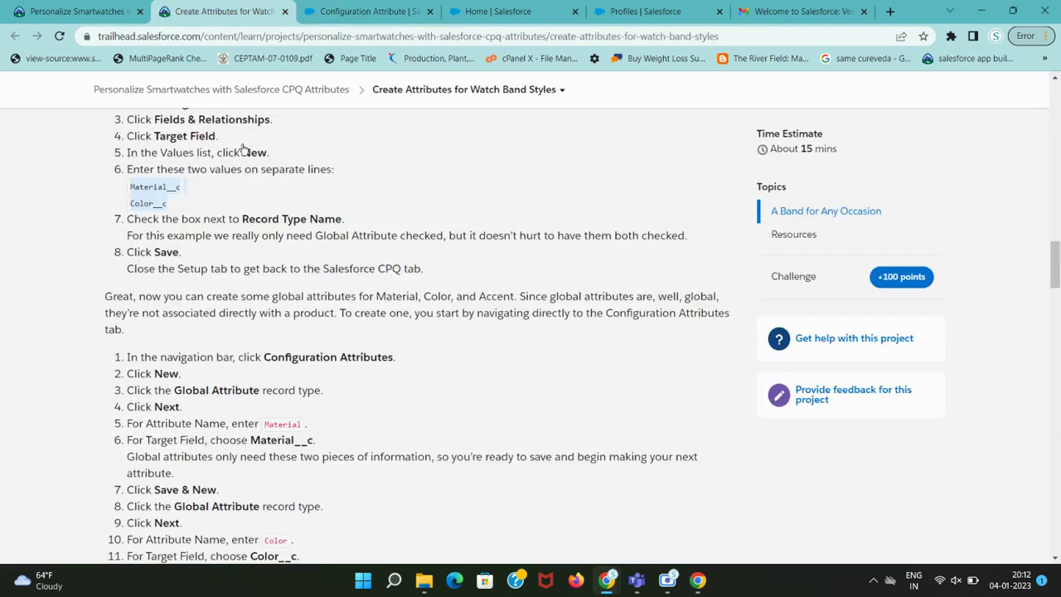
{"action": "scroll", "coordinate": [277, 311], "scroll_direction": "down", "scroll_amount": 1}
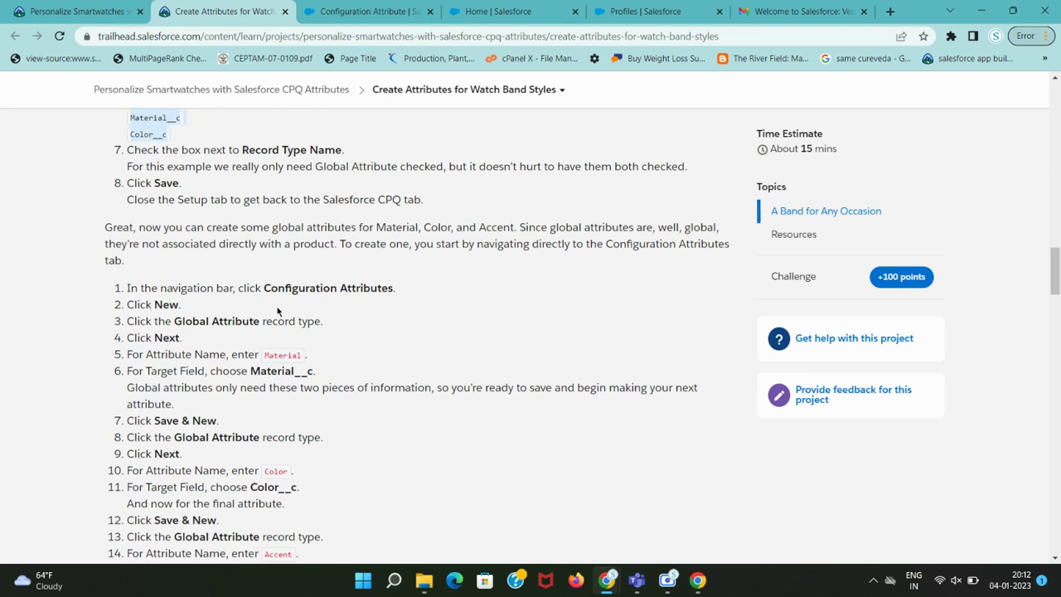
{"action": "left_click_drag", "start_coordinate": [266, 287], "coordinate": [393, 288]}
{"action": "key", "text": "ctrl+c"}
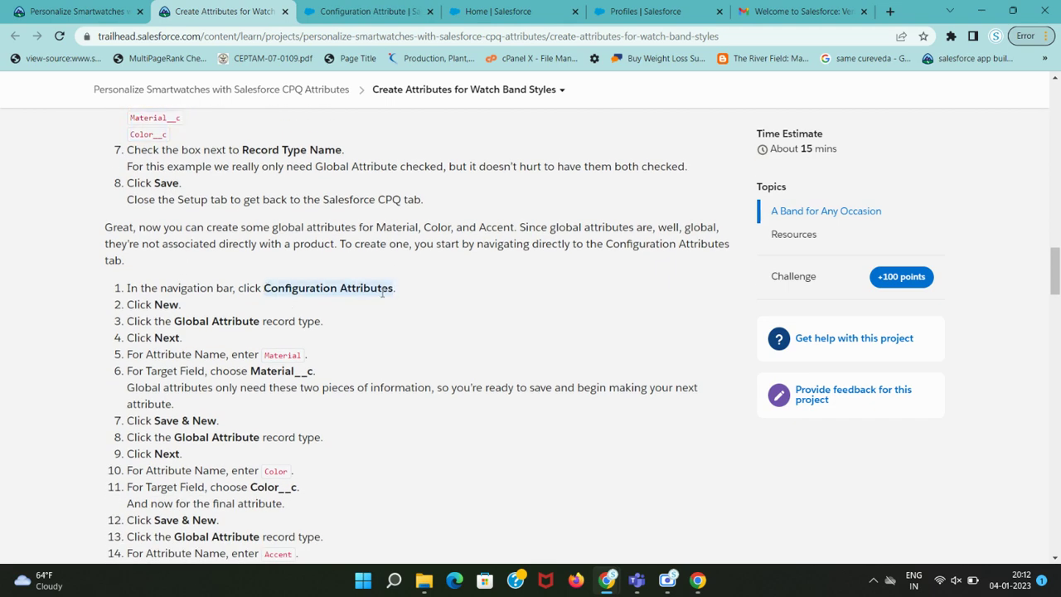
{"action": "left_click", "coordinate": [369, 11]}
{"action": "left_click", "coordinate": [221, 11]}
{"action": "left_click", "coordinate": [337, 6]}
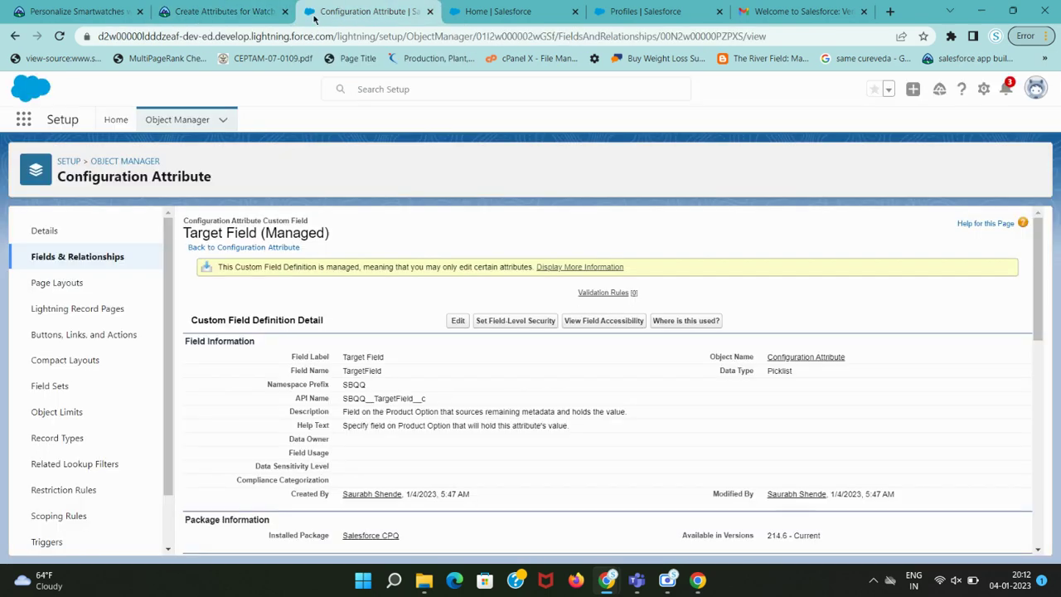
{"action": "left_click", "coordinate": [24, 122]}
{"action": "key", "text": "ctrl+v"}
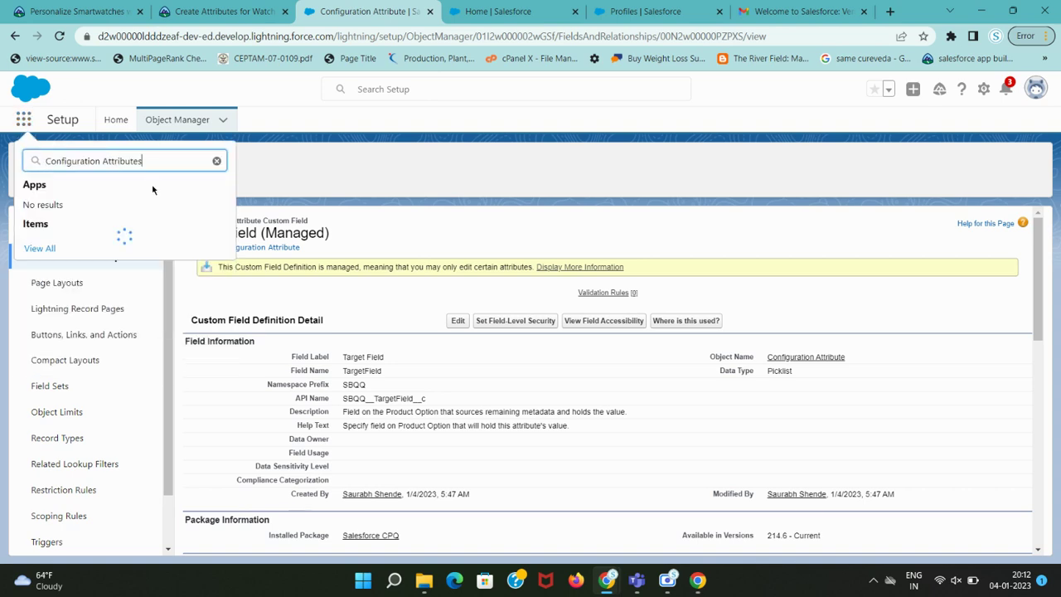
{"action": "left_click", "coordinate": [75, 247]}
- Start a new configuration attribute using the Global Attribute record type, as given in the Trailhead instructions
{"action": "left_click", "coordinate": [172, 7]}
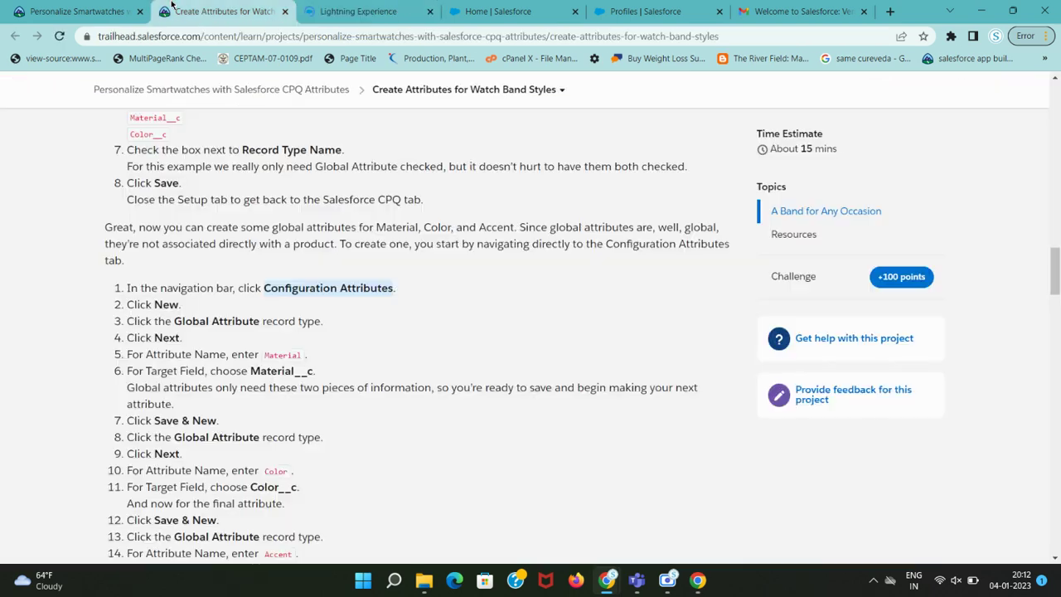
{"action": "left_click", "coordinate": [149, 303]}
{"action": "left_click", "coordinate": [365, 11]}
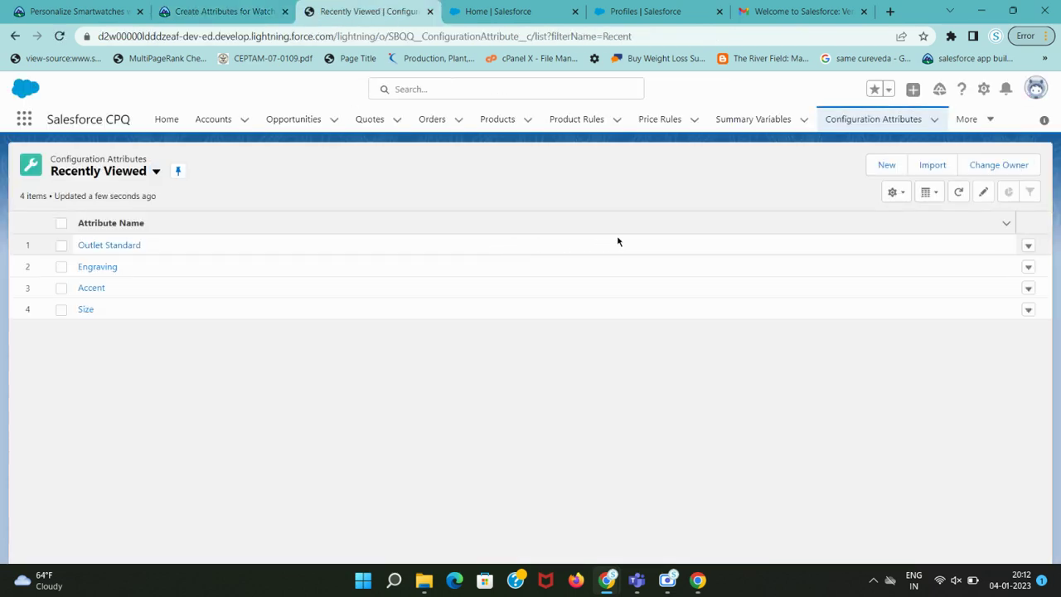
{"action": "left_click", "coordinate": [887, 164]}
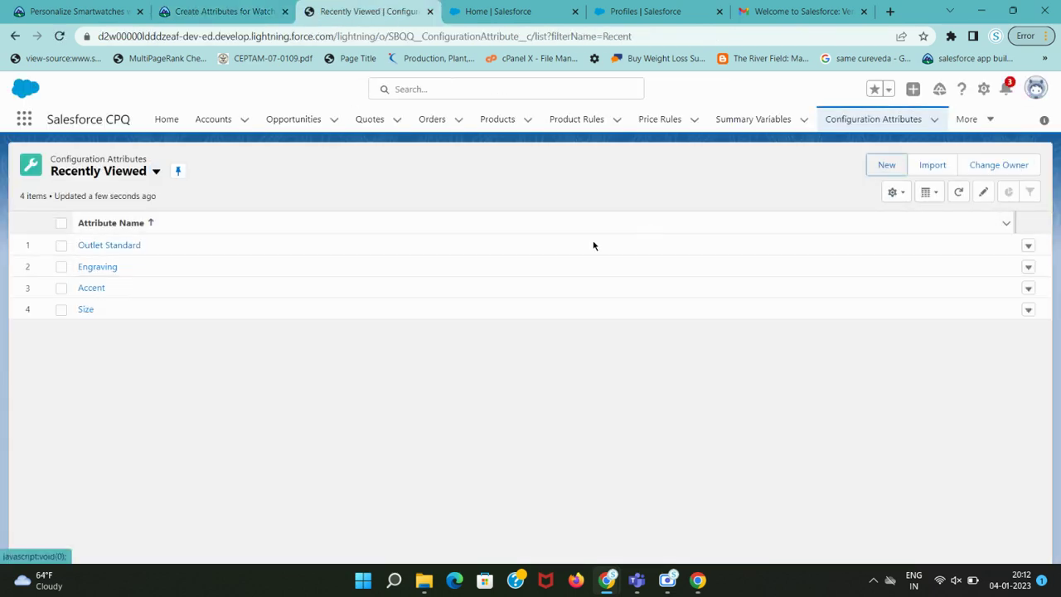
{"action": "left_click", "coordinate": [166, 11]}
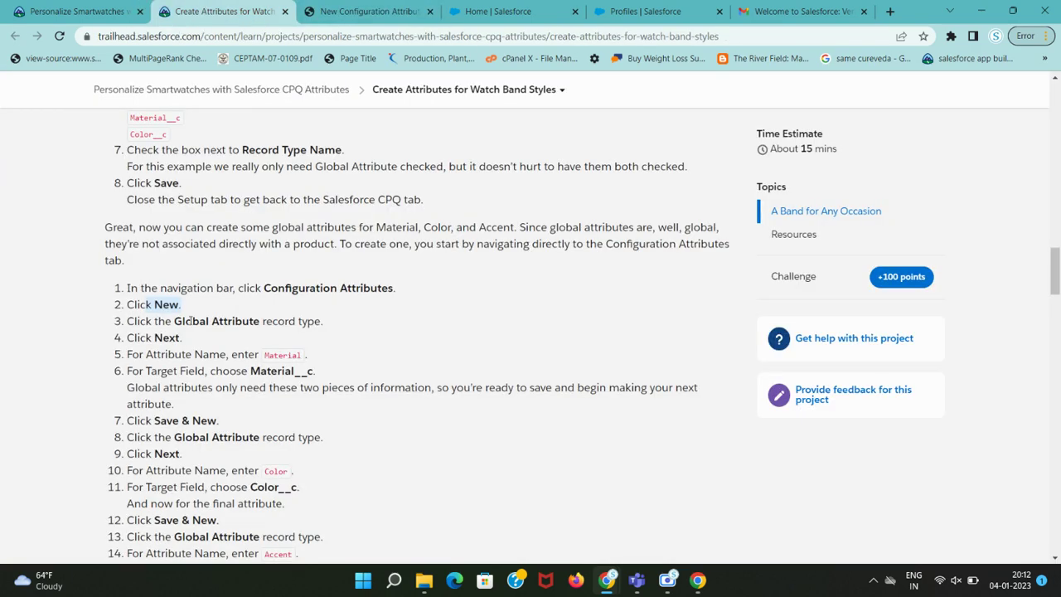
{"action": "left_click_drag", "start_coordinate": [174, 321], "coordinate": [276, 321]}
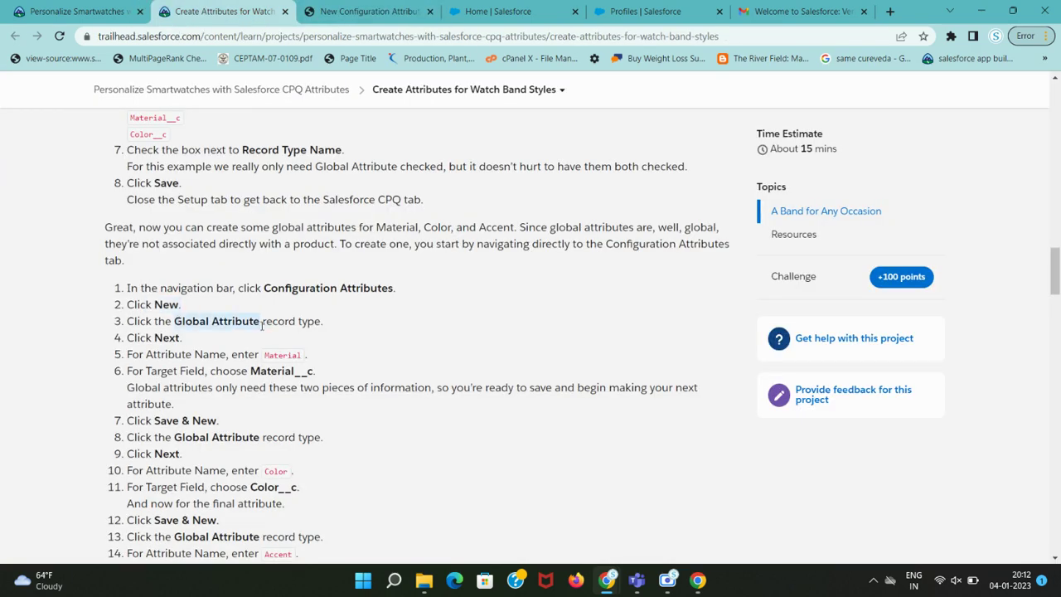
{"action": "left_click", "coordinate": [377, 11]}
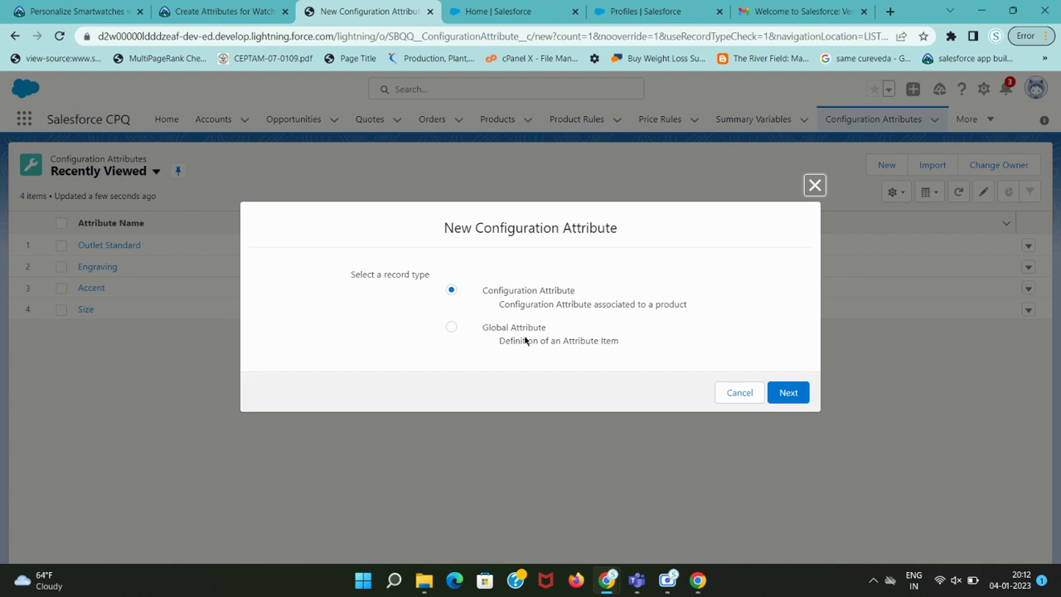
{"action": "left_click", "coordinate": [477, 330]}
{"action": "left_click", "coordinate": [794, 392]}
- Copy the attribute name Material from the Trailhead instructions and enter it for the new global attribute
{"action": "left_click", "coordinate": [262, 8]}
{"action": "scroll", "coordinate": [192, 319], "scroll_direction": "down", "scroll_amount": 2}
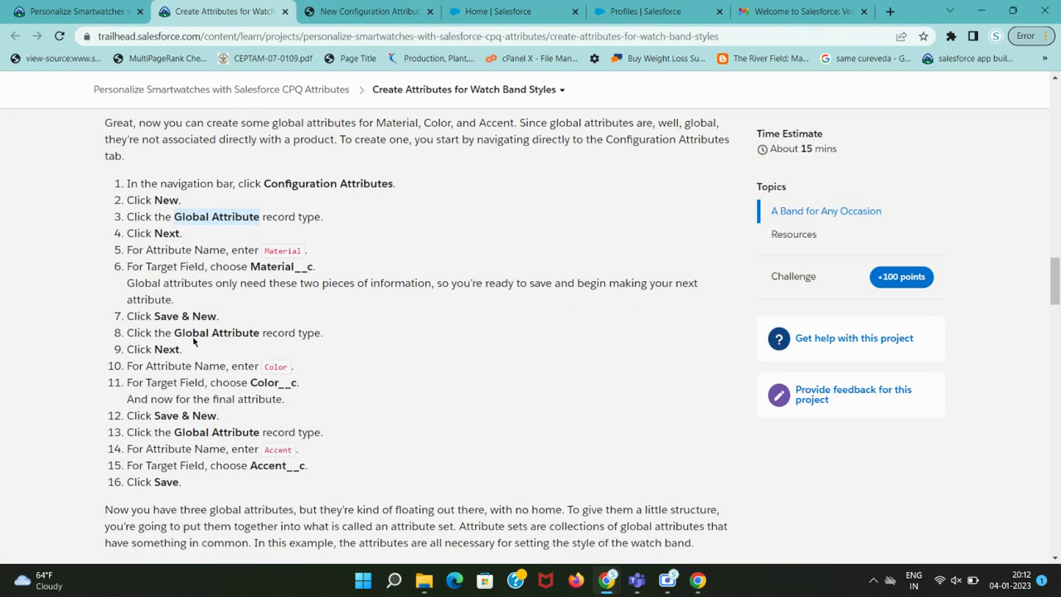
{"action": "left_click_drag", "start_coordinate": [153, 200], "coordinate": [218, 202]}
{"action": "double_click", "coordinate": [271, 217]}
{"action": "key", "text": "ctrl+c"}
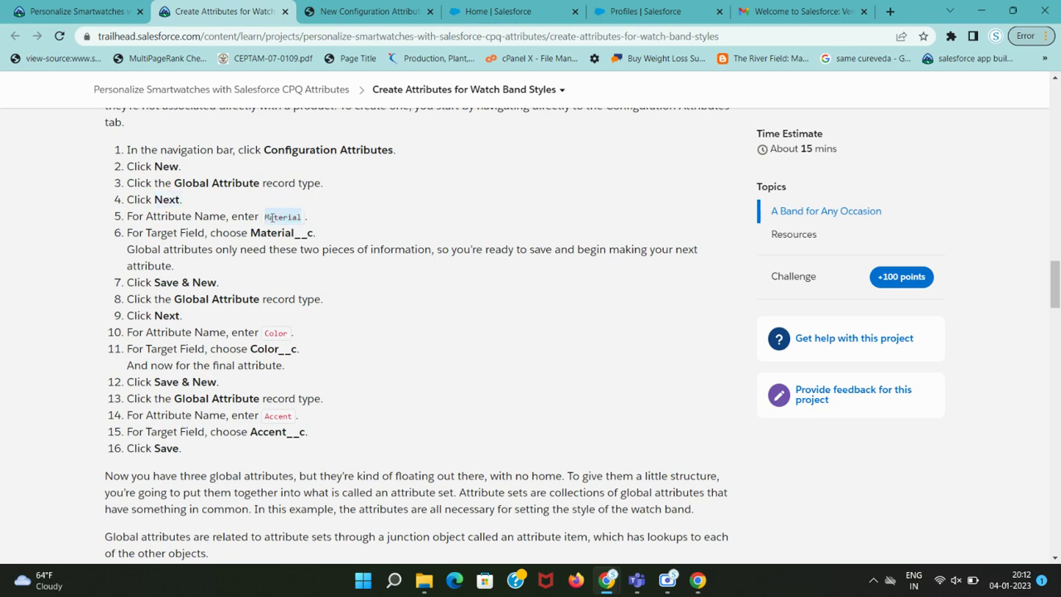
{"action": "left_click", "coordinate": [364, 11]}
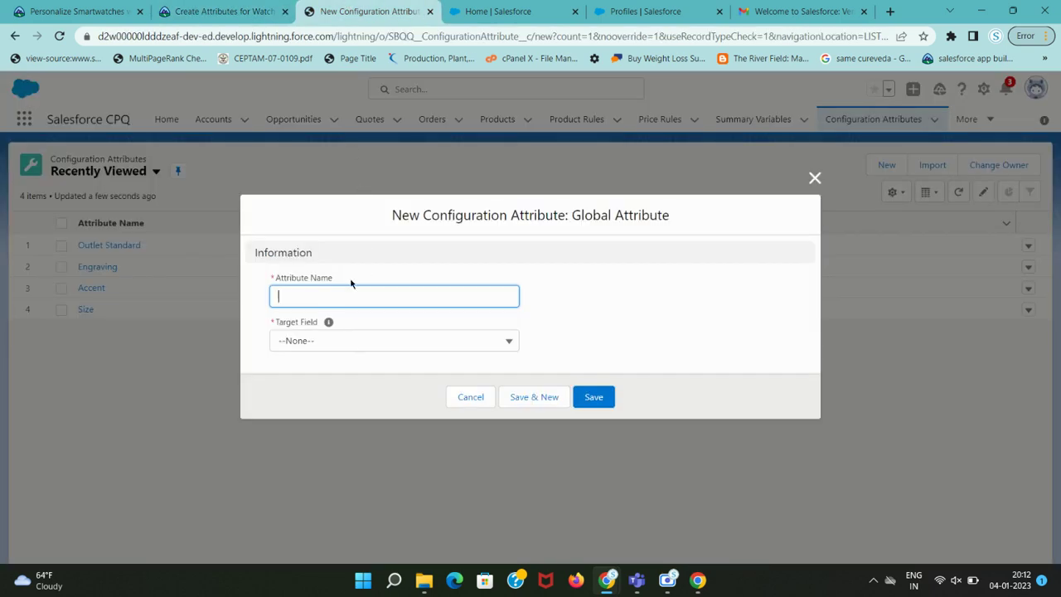
{"action": "key", "text": "ctrl+v"}
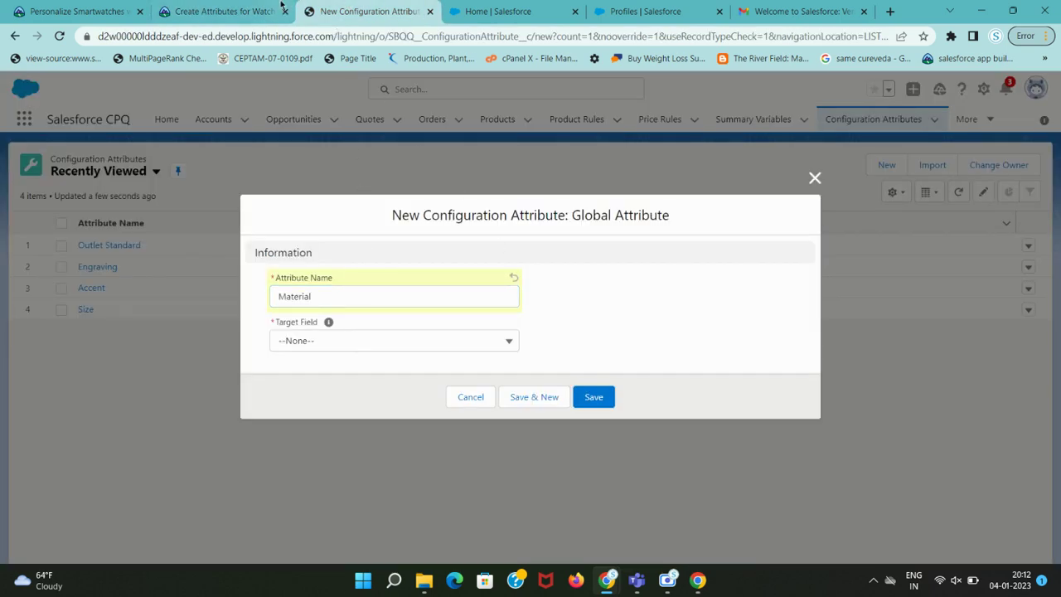
- Set the Material attribute's Target Field to Material__c, then save it and start another attribute
{"action": "left_click", "coordinate": [248, 10]}
{"action": "left_click_drag", "start_coordinate": [251, 233], "coordinate": [314, 233]}
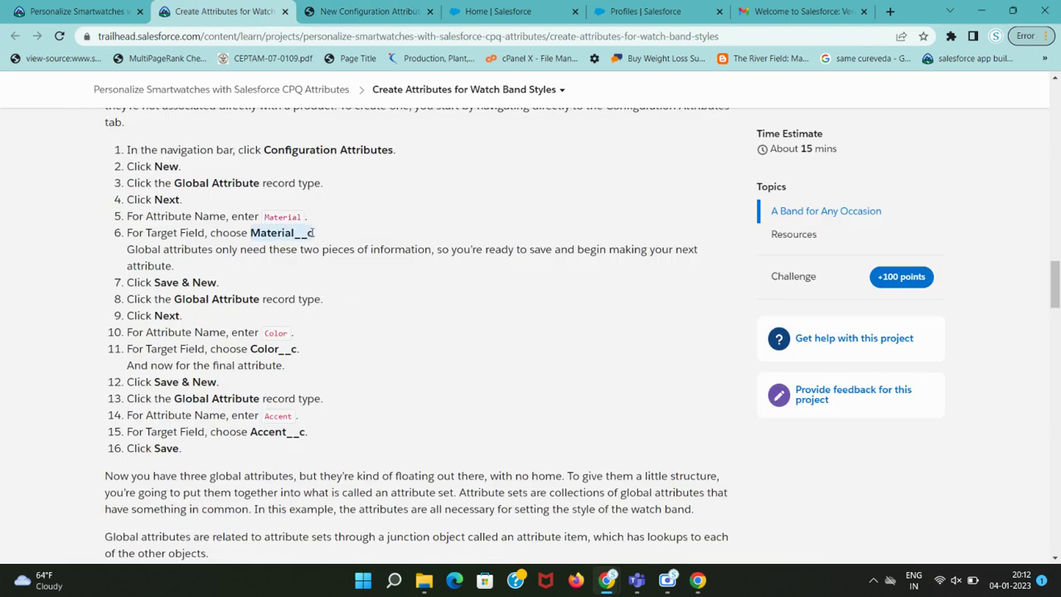
{"action": "left_click", "coordinate": [365, 10]}
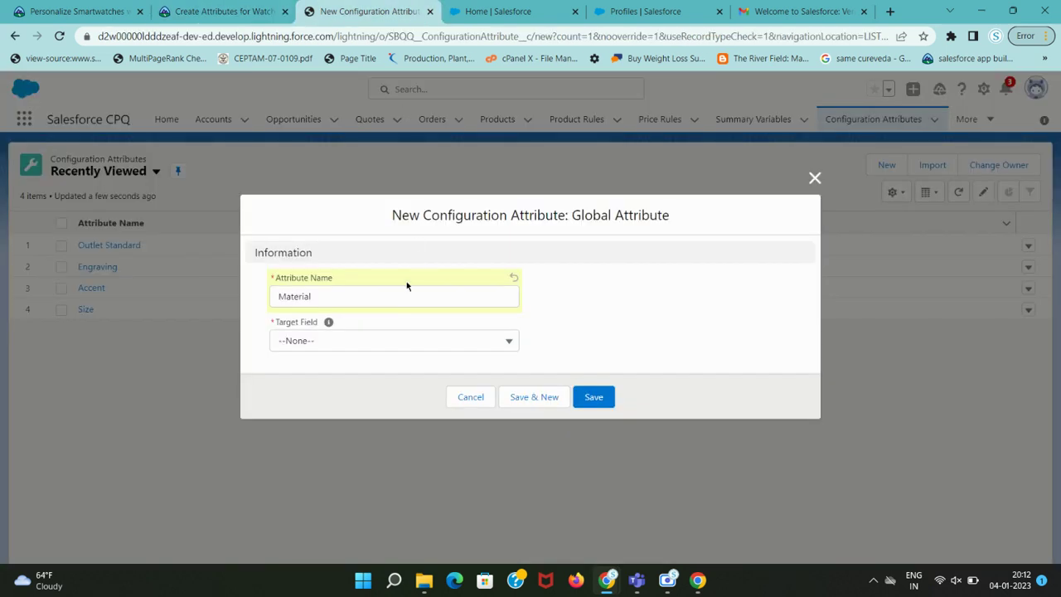
{"action": "left_click", "coordinate": [363, 341]}
{"action": "scroll", "coordinate": [355, 476], "scroll_direction": "down", "scroll_amount": 2}
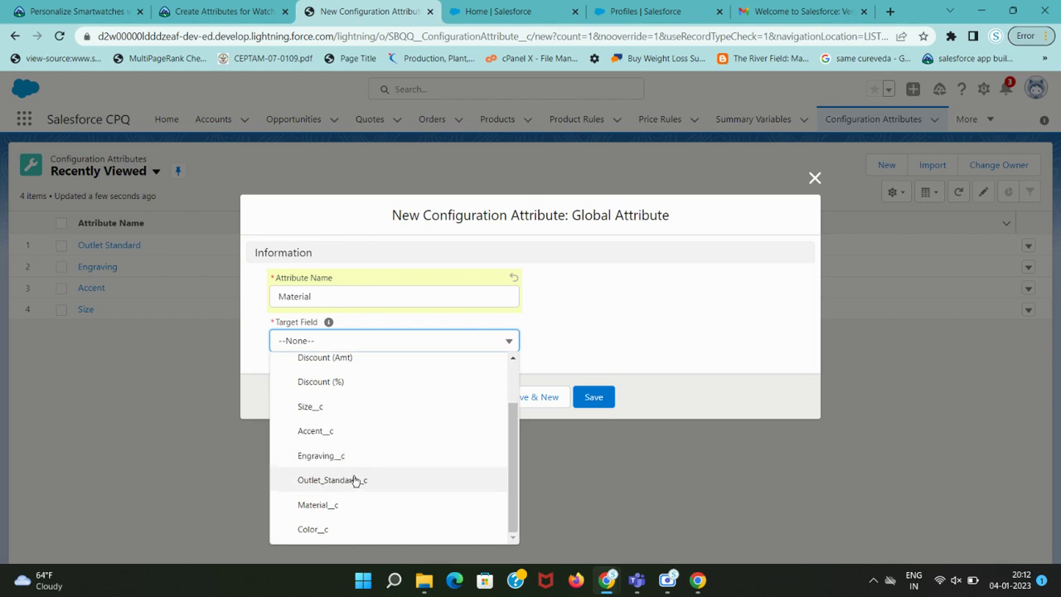
{"action": "left_click", "coordinate": [352, 504]}
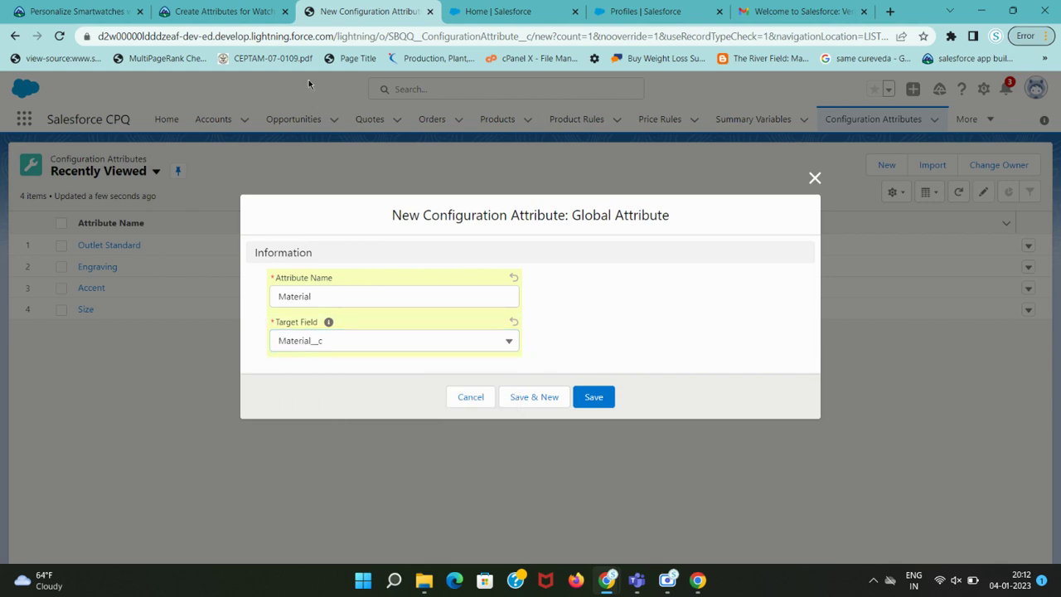
{"action": "left_click", "coordinate": [222, 11]}
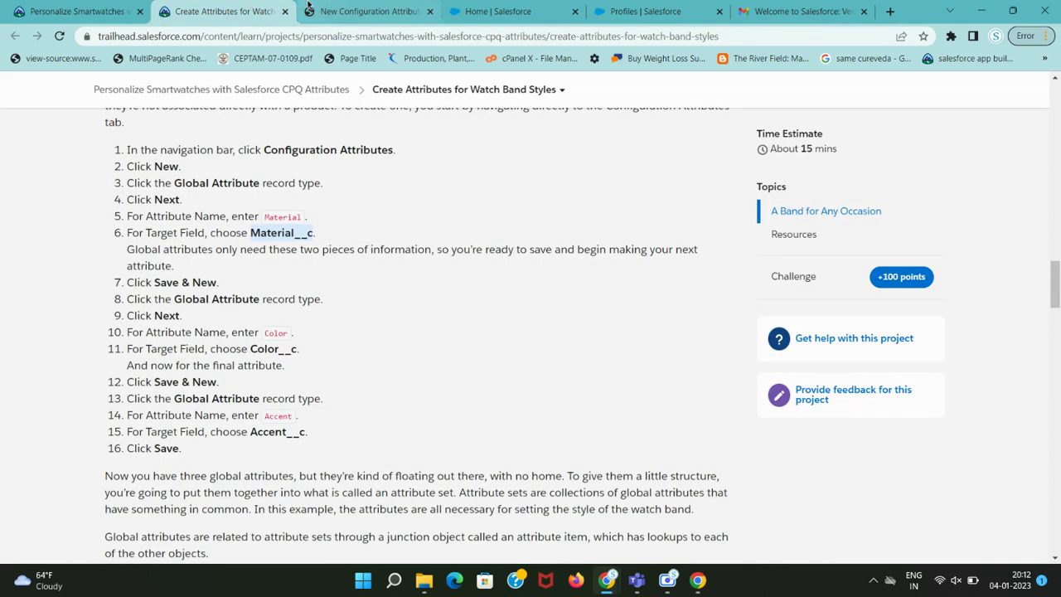
{"action": "left_click", "coordinate": [348, 11]}
{"action": "left_click", "coordinate": [527, 397]}
- Choose the Global Attribute record type for the second attribute and continue to its form
{"action": "left_click", "coordinate": [224, 10]}
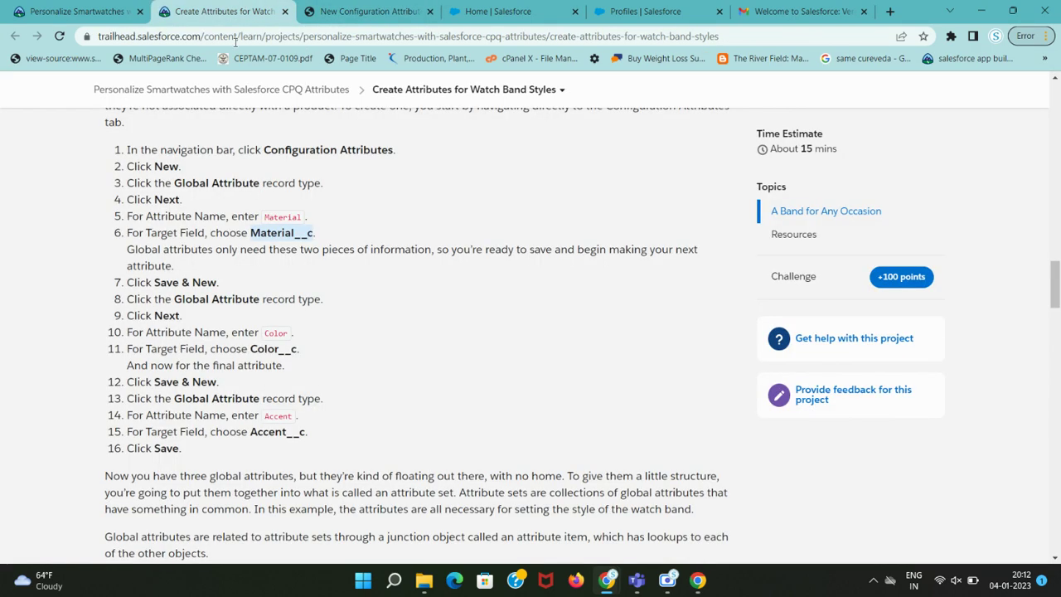
{"action": "left_click_drag", "start_coordinate": [172, 298], "coordinate": [259, 298]}
{"action": "left_click", "coordinate": [356, 11]}
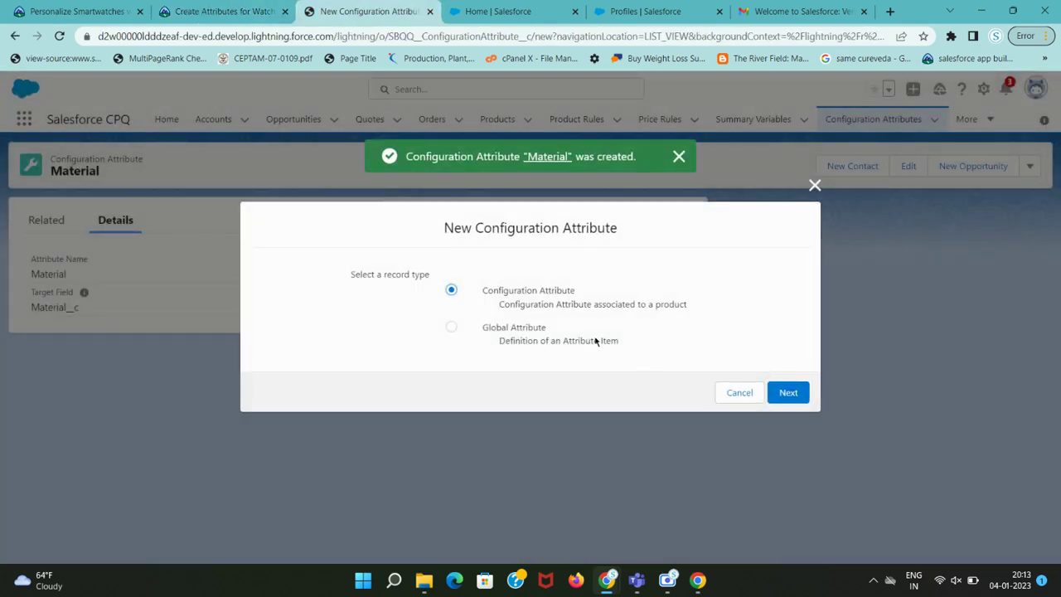
{"action": "left_click", "coordinate": [594, 352]}
{"action": "left_click", "coordinate": [787, 393]}
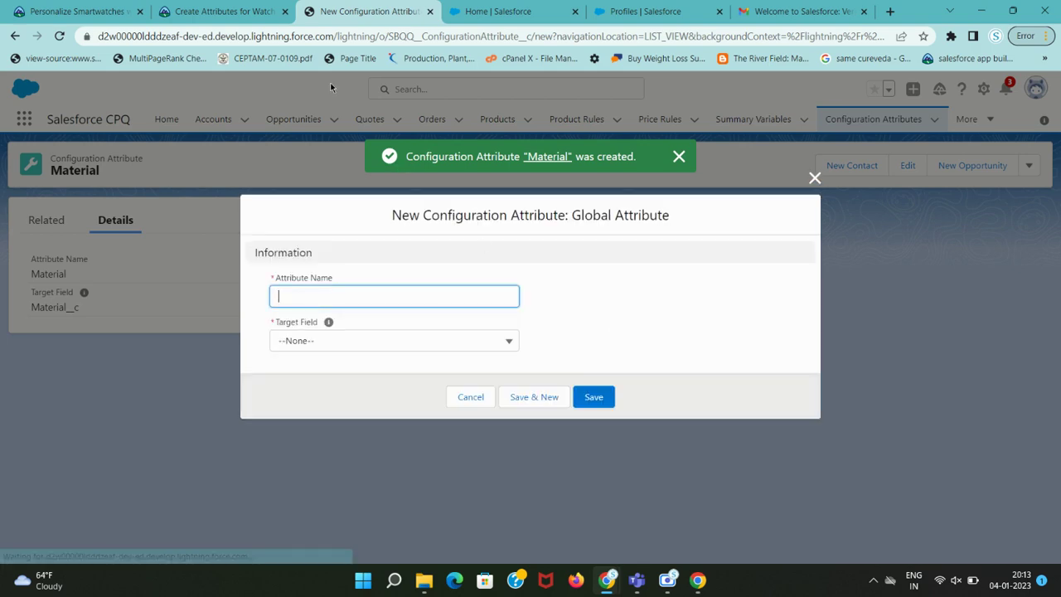
- Name the second global attribute Color, copied from the Trailhead instructions, and set its Target Field to Color__c
{"action": "left_click", "coordinate": [224, 11]}
{"action": "double_click", "coordinate": [270, 336]}
{"action": "key", "text": "ctrl+c"}
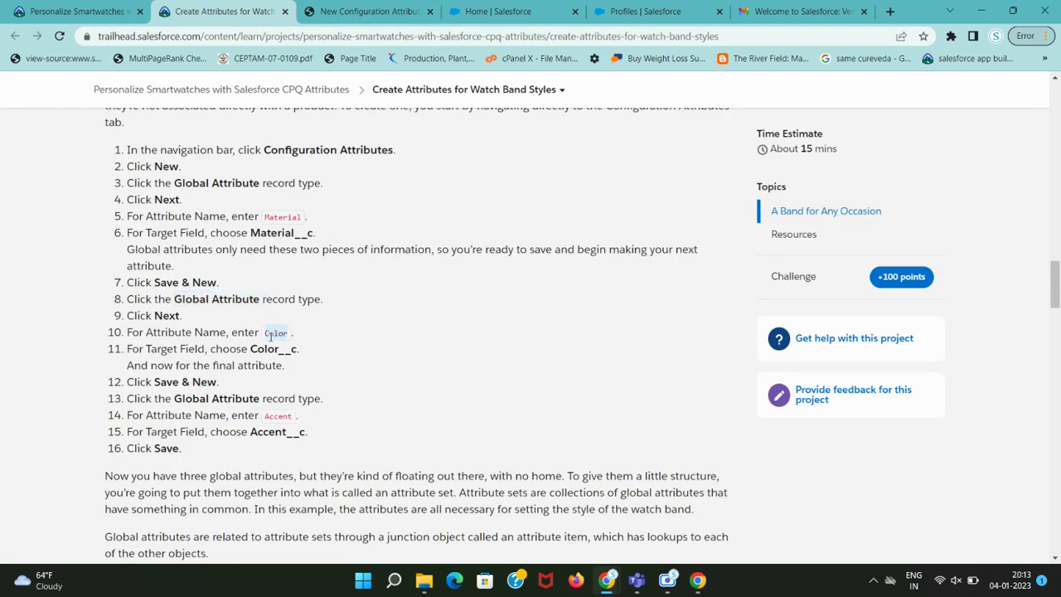
{"action": "left_click", "coordinate": [335, 5]}
{"action": "key", "text": "ctrl+v"}
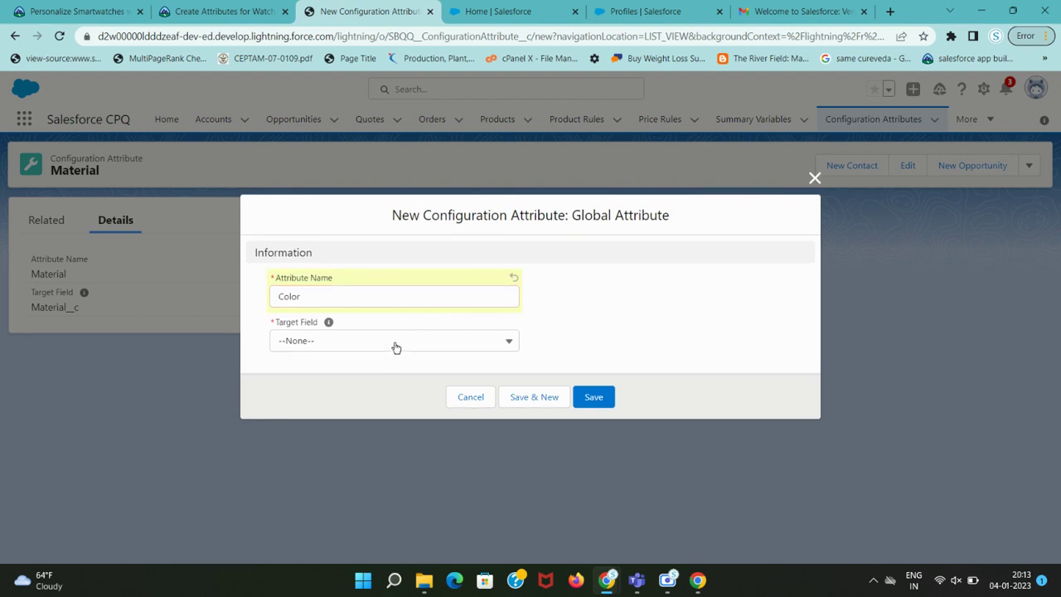
{"action": "left_click", "coordinate": [388, 349]}
{"action": "scroll", "coordinate": [351, 478], "scroll_direction": "down", "scroll_amount": 2}
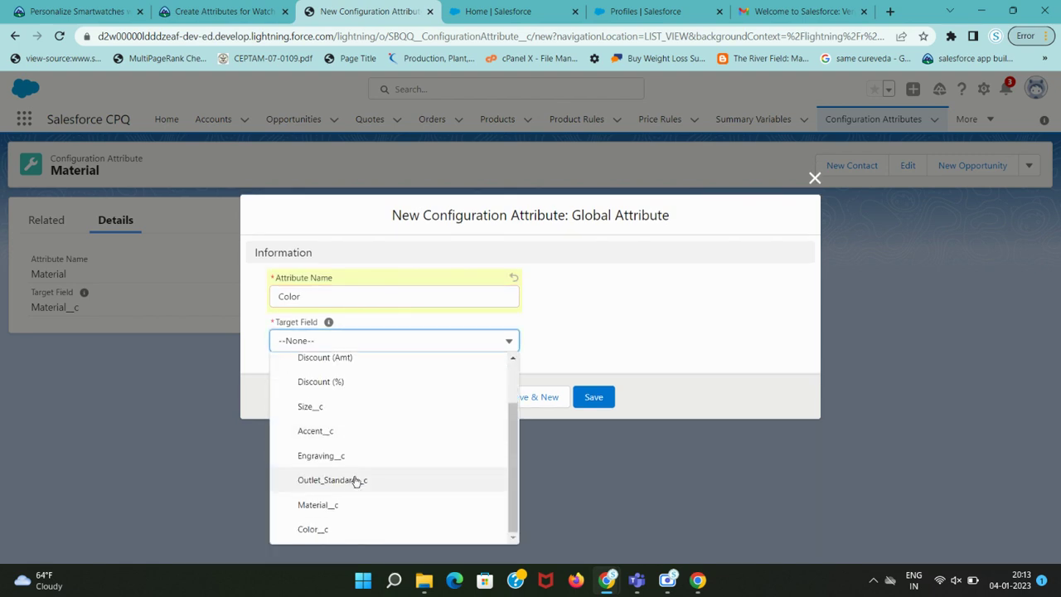
{"action": "left_click", "coordinate": [343, 528]}
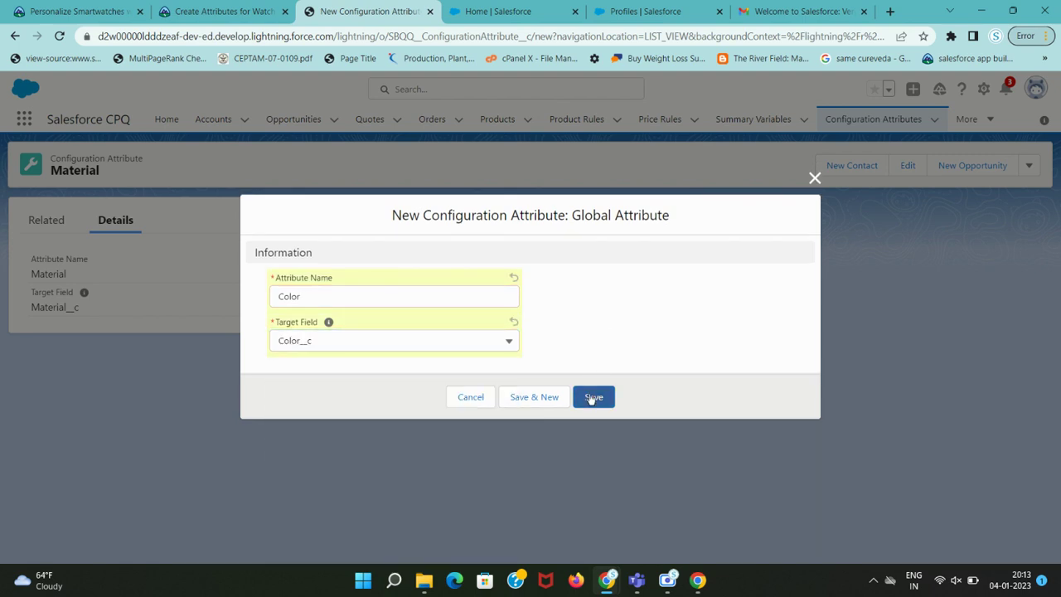
- Check the Trailhead instructions for how to finish the Color attribute, then save it and start another new one
{"action": "left_click", "coordinate": [240, 11]}
{"action": "scroll", "coordinate": [250, 246], "scroll_direction": "down", "scroll_amount": 2}
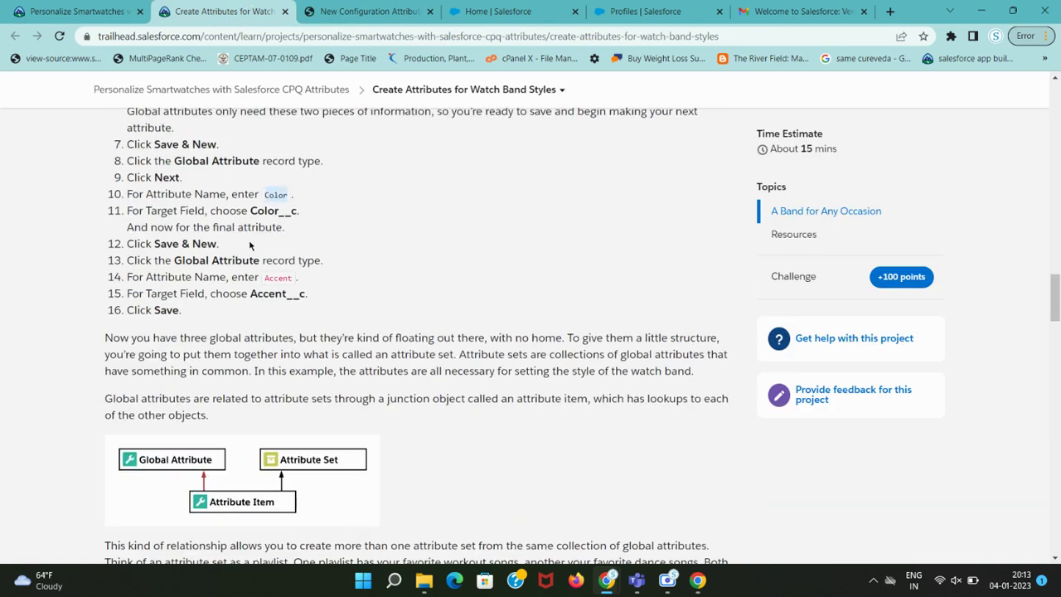
{"action": "left_click_drag", "start_coordinate": [156, 242], "coordinate": [238, 242]}
{"action": "left_click", "coordinate": [330, 11]}
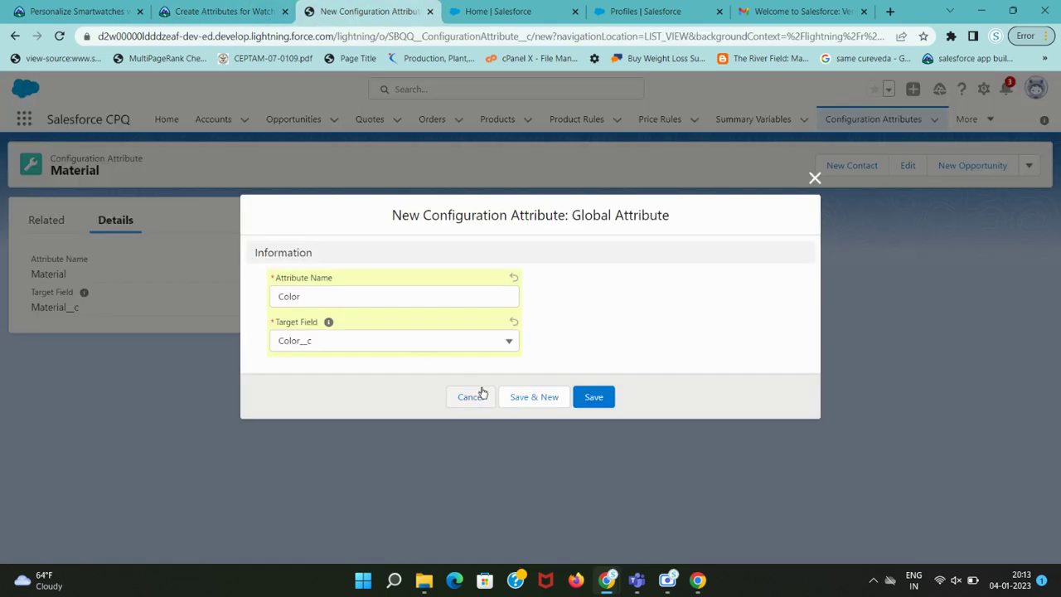
{"action": "left_click", "coordinate": [524, 397]}
- Copy the attribute name Accent from the Trailhead instructions and open a third attribute form with the Global Attribute record type
{"action": "left_click", "coordinate": [224, 11]}
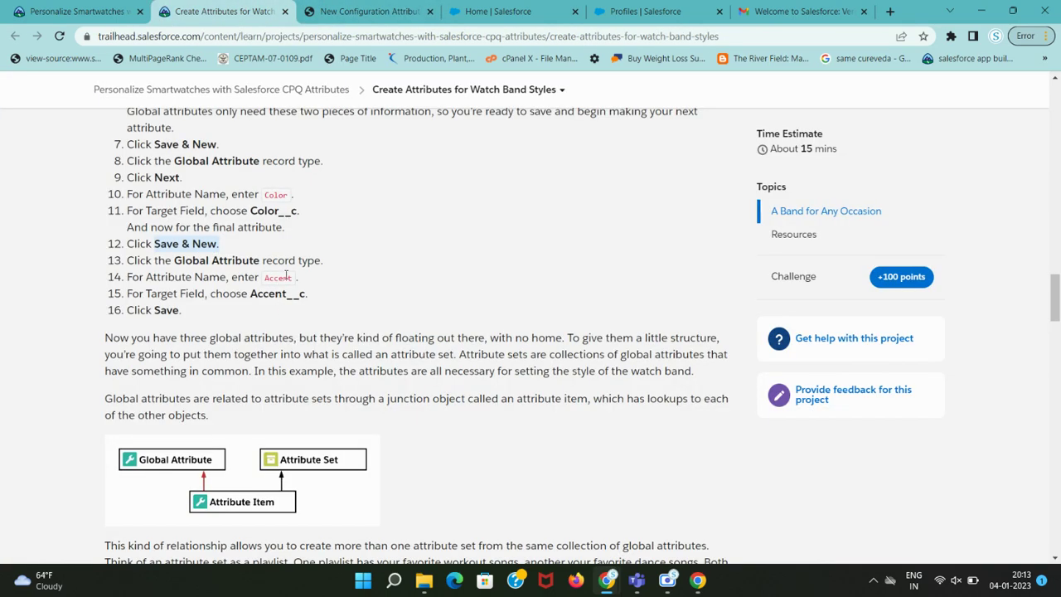
{"action": "double_click", "coordinate": [278, 279]}
{"action": "key", "text": "ctrl+c"}
{"action": "left_click", "coordinate": [365, 11]}
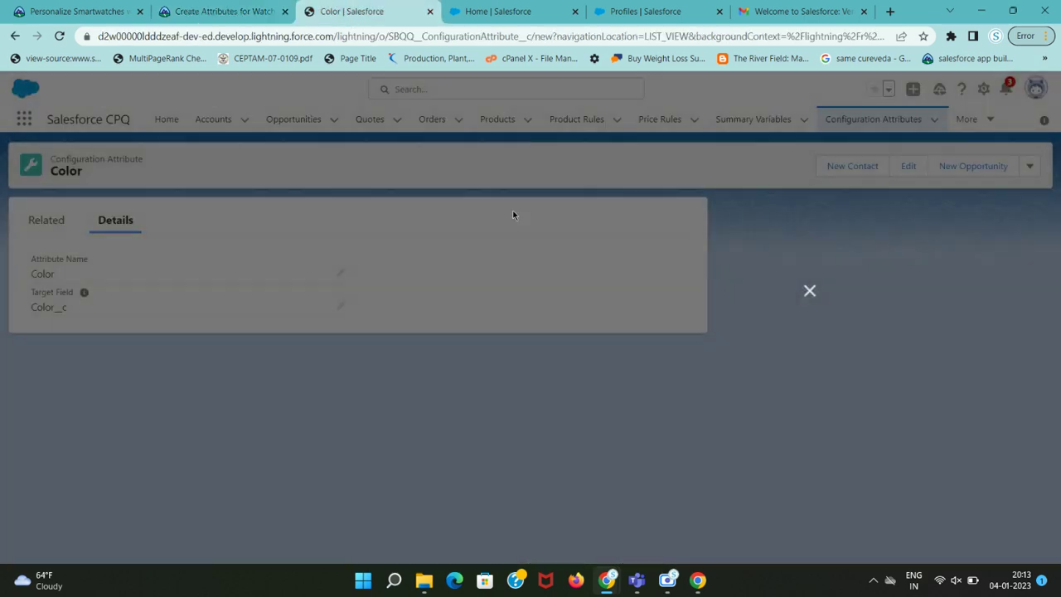
{"action": "left_click", "coordinate": [526, 339]}
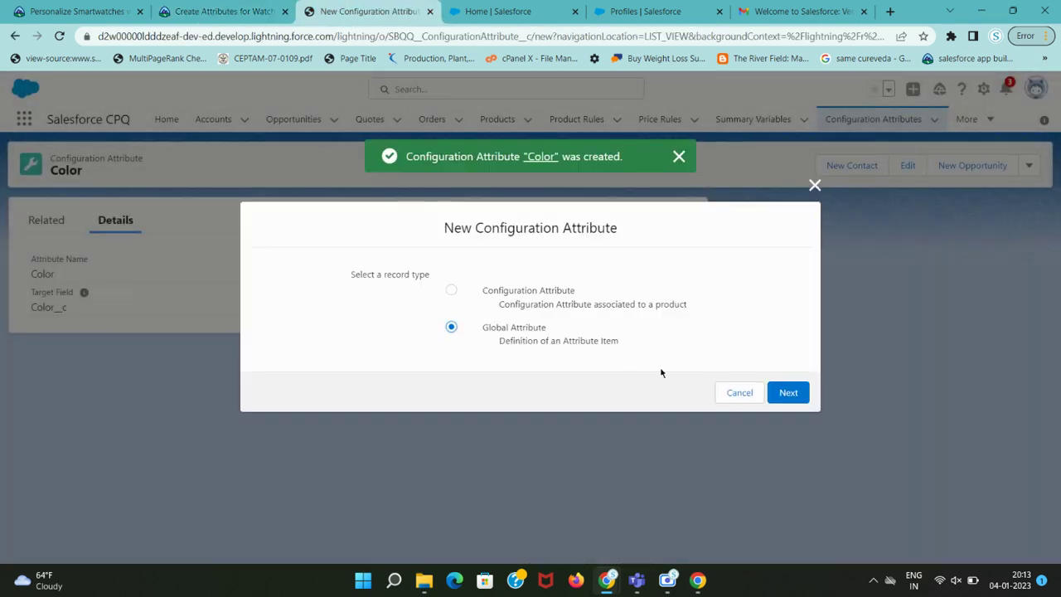
{"action": "left_click", "coordinate": [782, 393]}
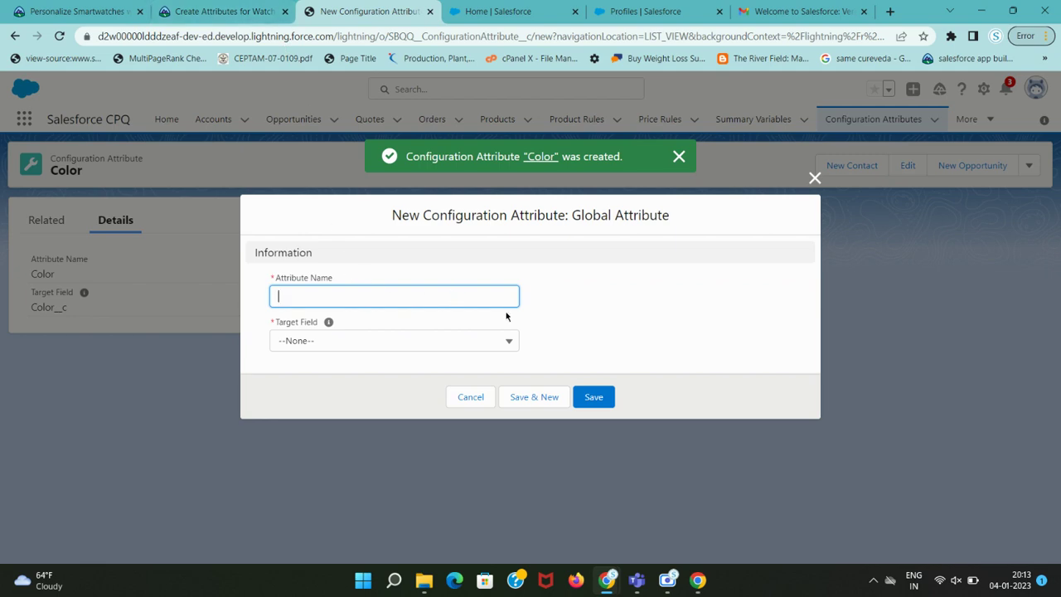
- Name the third global attribute Accent, set its Target Field to Accent__c as the Trailhead instructions say, and save it
{"action": "key", "text": "ctrl+v"}
{"action": "left_click", "coordinate": [223, 11]}
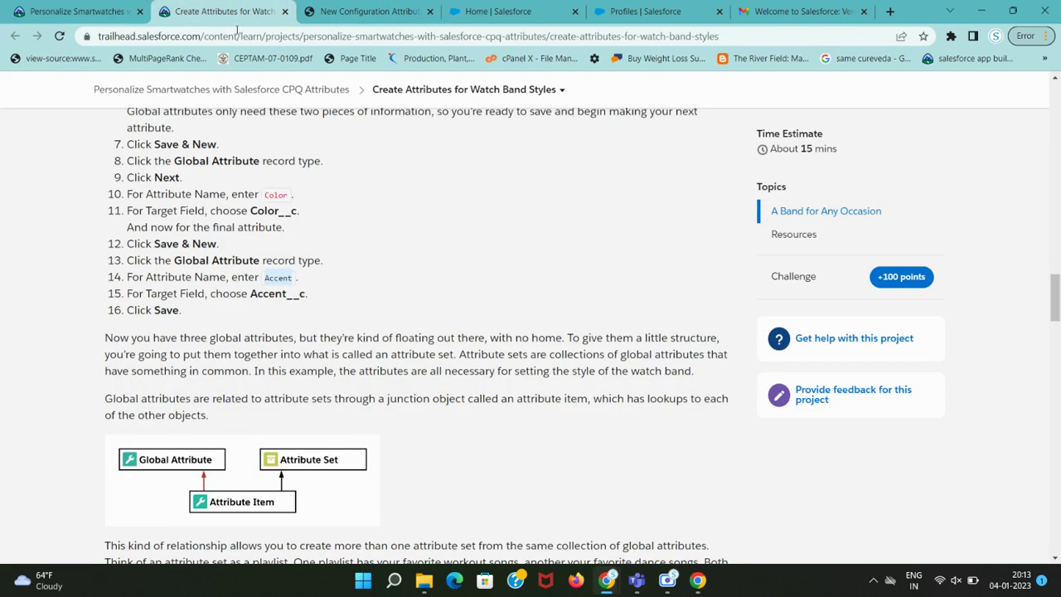
{"action": "left_click", "coordinate": [365, 11]}
{"action": "left_click", "coordinate": [376, 340]}
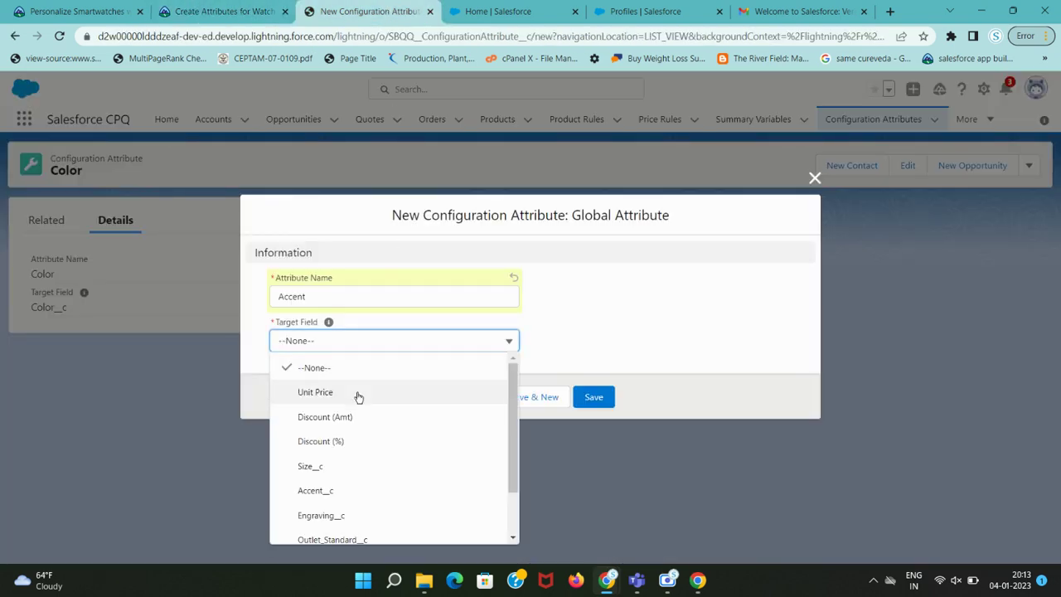
{"action": "left_click", "coordinate": [340, 488]}
{"action": "left_click", "coordinate": [224, 11]}
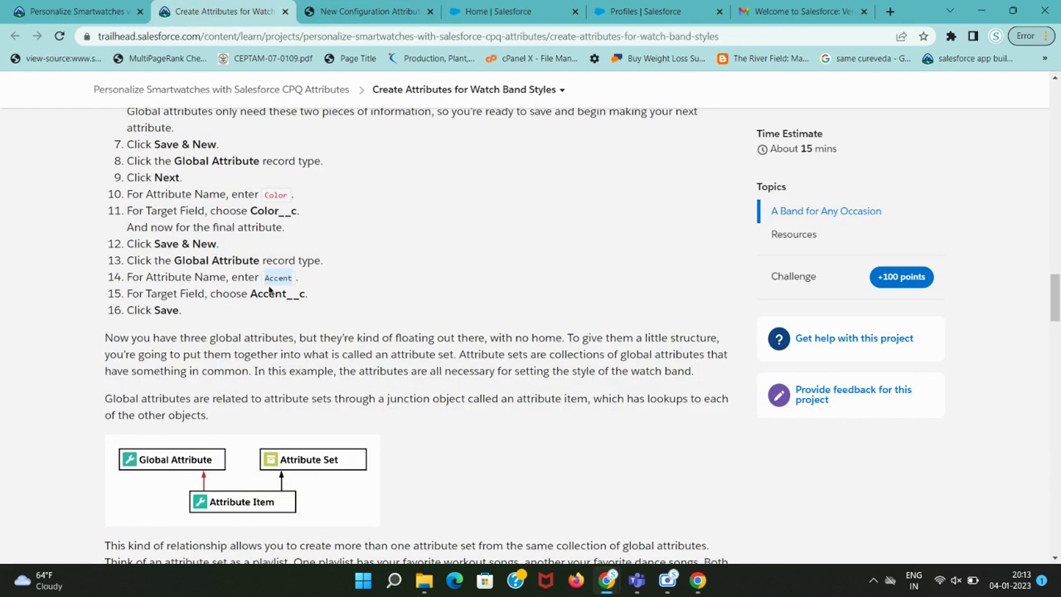
{"action": "left_click", "coordinate": [365, 11]}
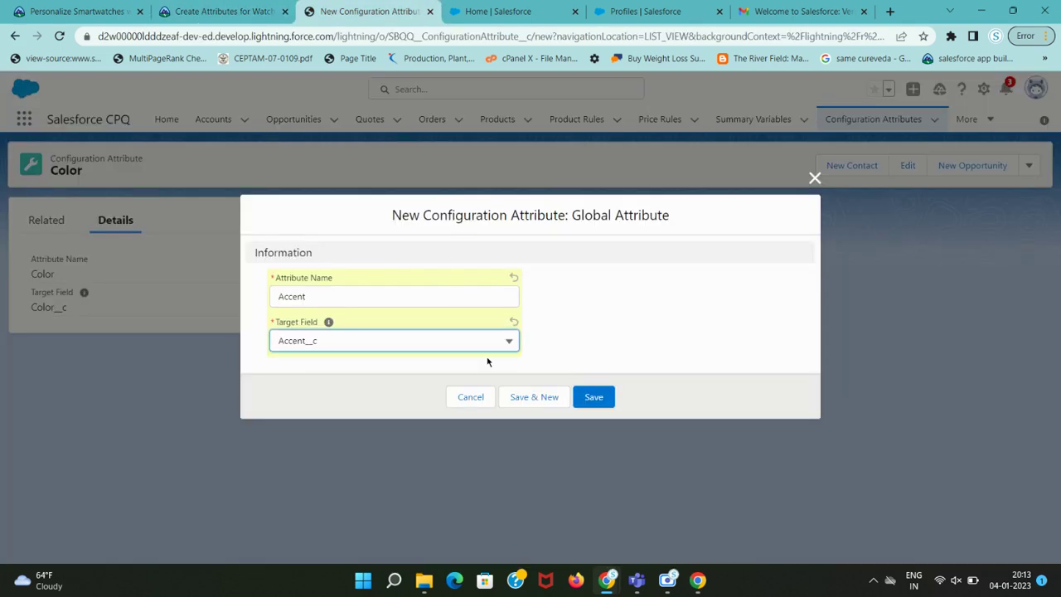
{"action": "left_click", "coordinate": [594, 396]}
- Copy the object name Attribute Sets from the Trailhead instructions and use it to find and open the Attribute Sets list in Salesforce
{"action": "left_click", "coordinate": [216, 10]}
{"action": "scroll", "coordinate": [309, 306], "scroll_direction": "down", "scroll_amount": 5}
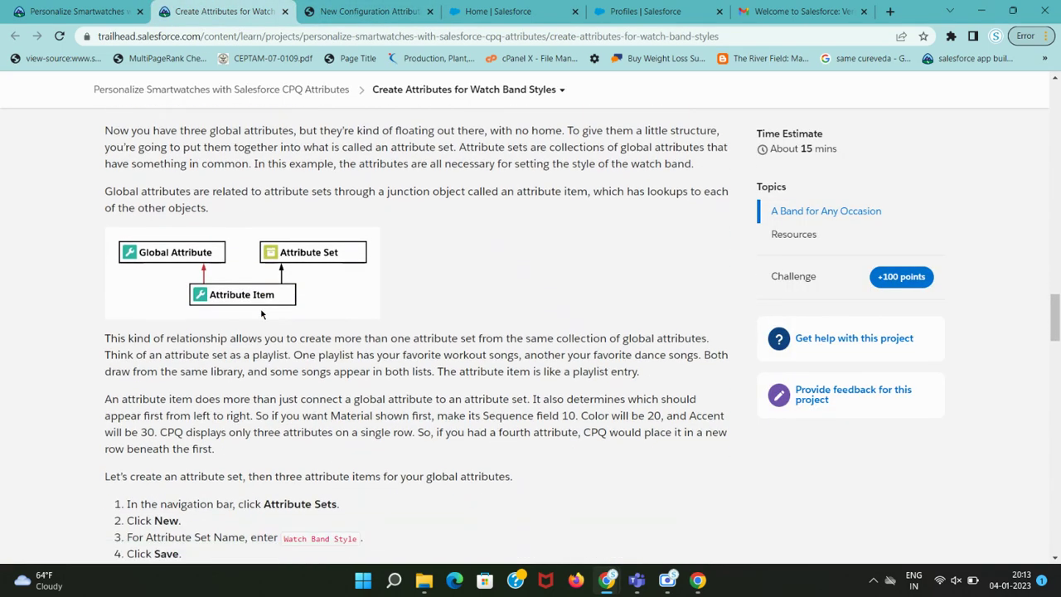
{"action": "left_click_drag", "start_coordinate": [264, 228], "coordinate": [340, 229]}
{"action": "key", "text": "ctrl+c"}
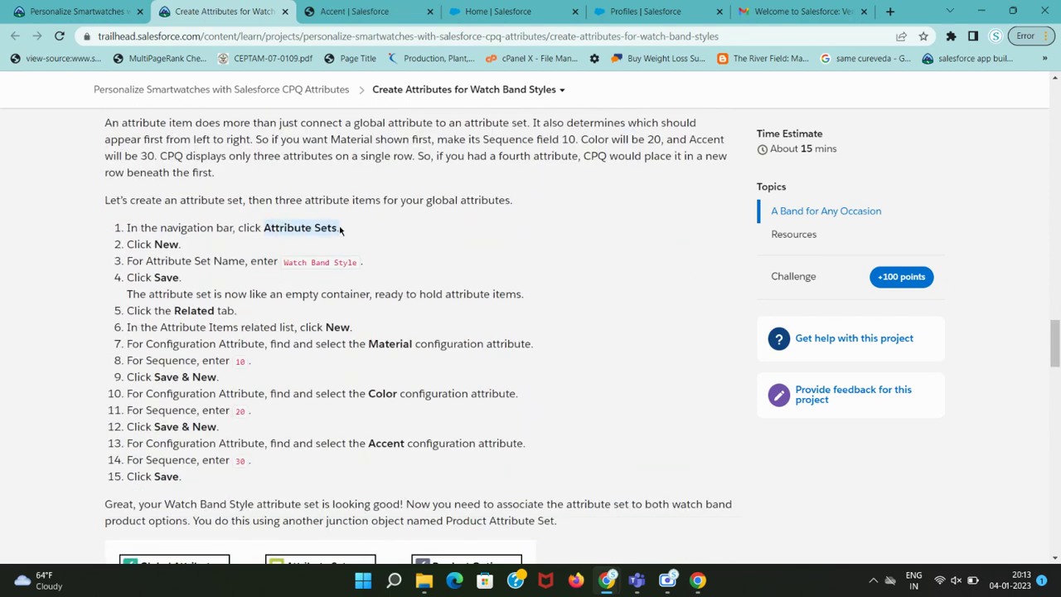
{"action": "left_click", "coordinate": [353, 10]}
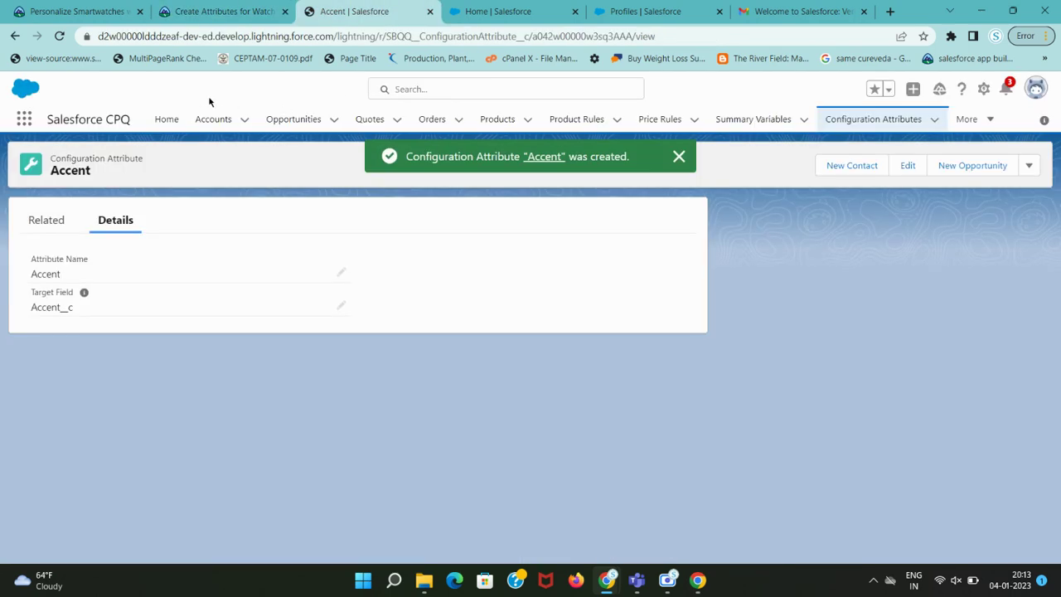
{"action": "left_click", "coordinate": [24, 120]}
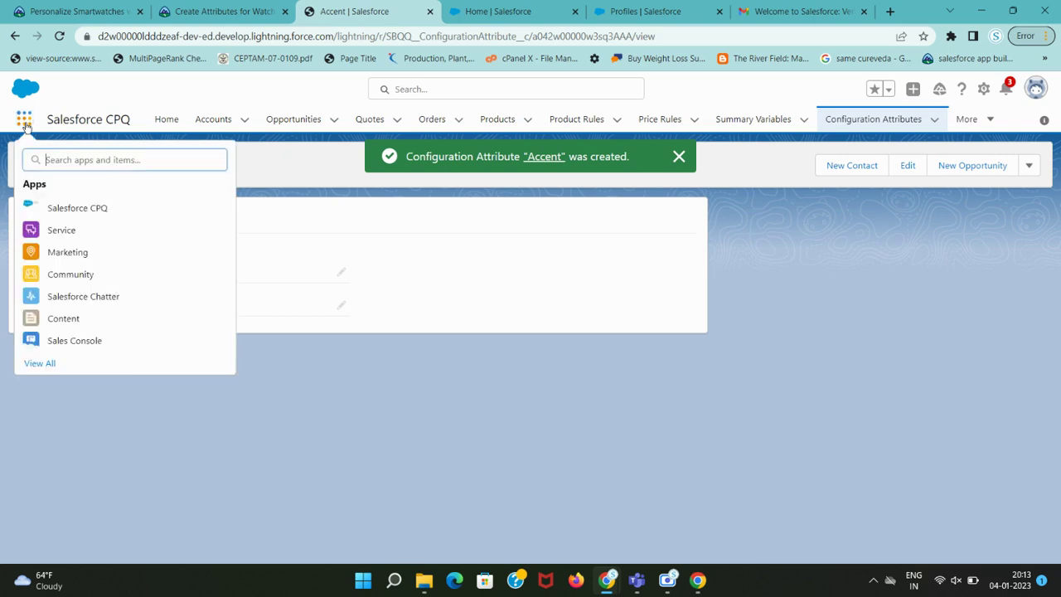
{"action": "key", "text": "ctrl+v"}
{"action": "left_click", "coordinate": [48, 251]}
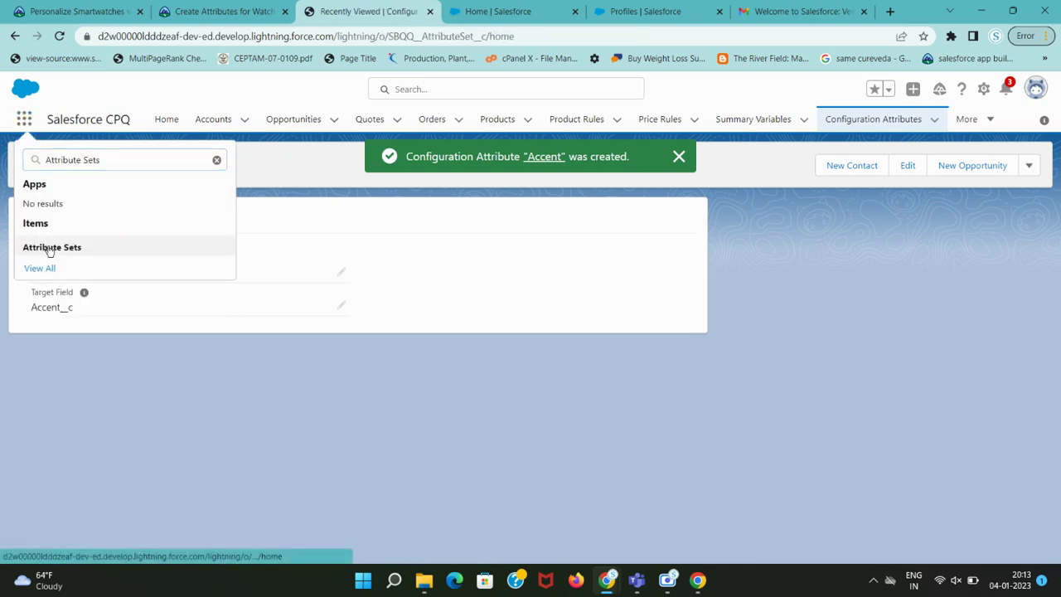
- Create and save an attribute set named Watch Band Style, copying the name from the Trailhead instructions
{"action": "left_click", "coordinate": [223, 11]}
{"action": "left_click_drag", "start_coordinate": [155, 245], "coordinate": [180, 244]}
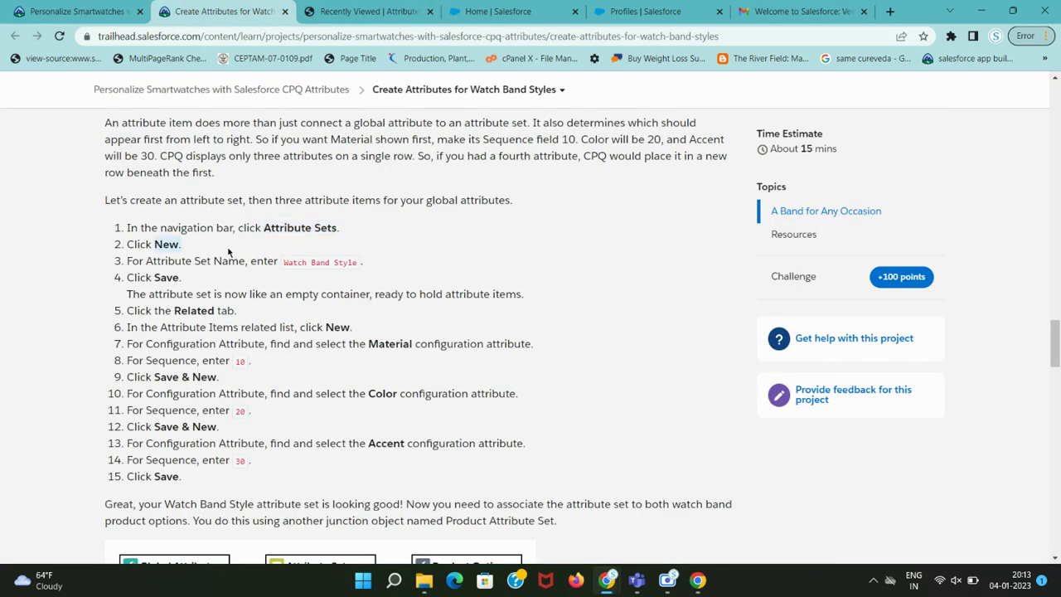
{"action": "left_click_drag", "start_coordinate": [282, 261], "coordinate": [357, 261]}
{"action": "key", "text": "ctrl+c"}
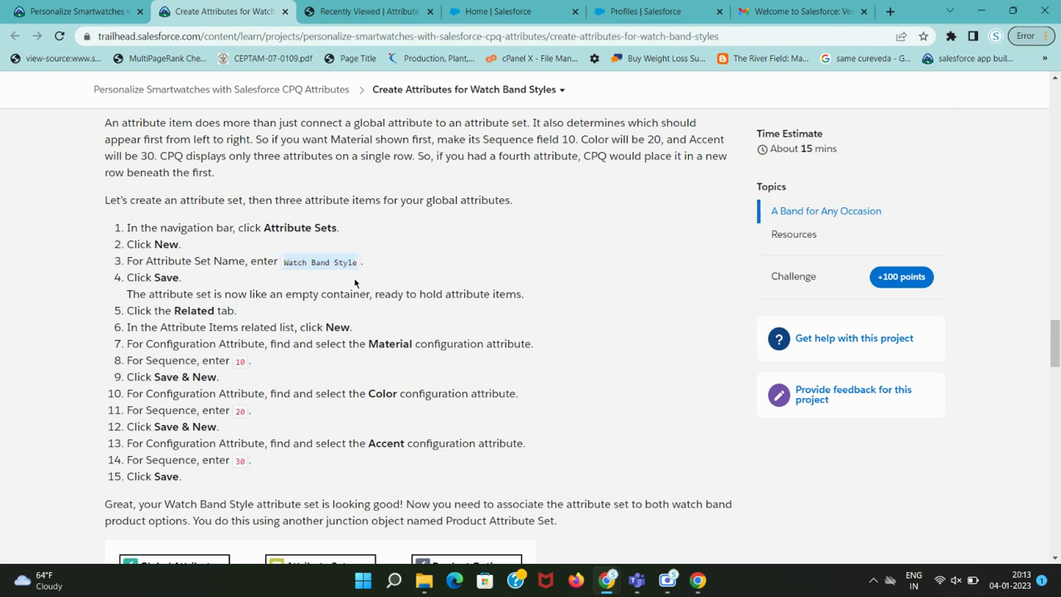
{"action": "left_click", "coordinate": [375, 12]}
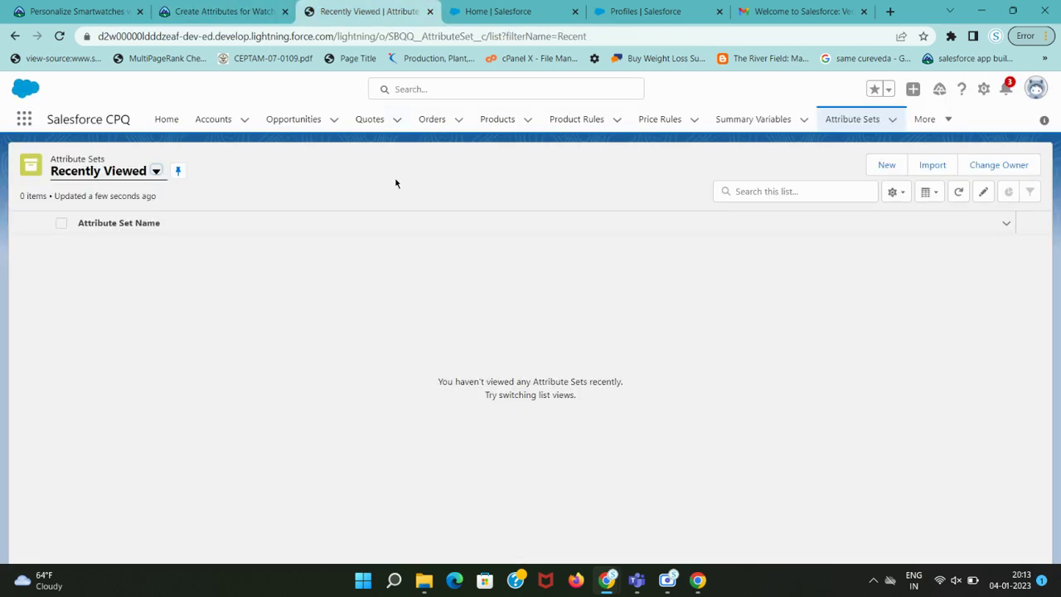
{"action": "left_click", "coordinate": [892, 166]}
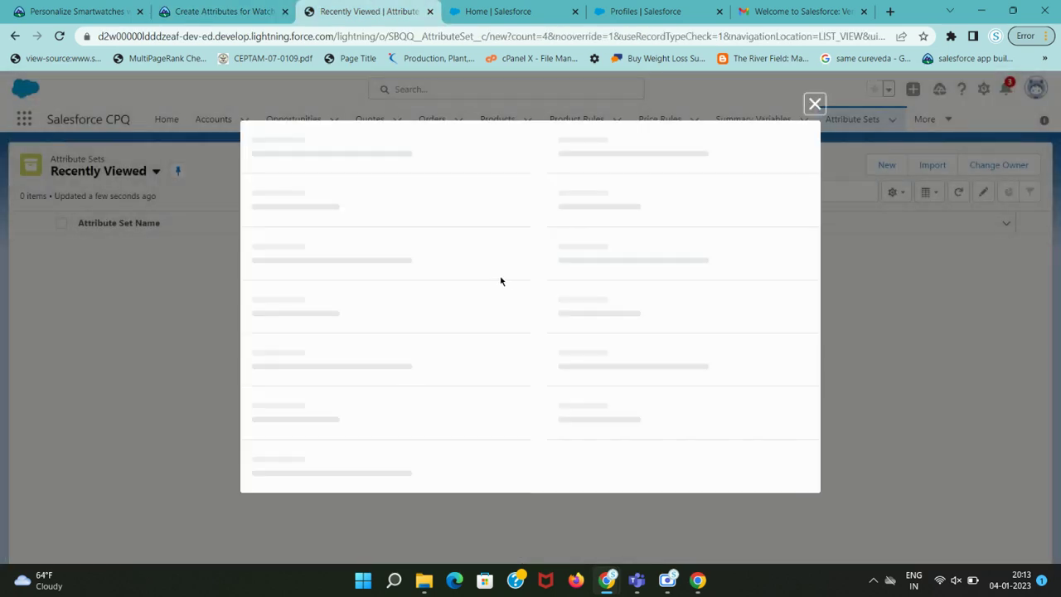
{"action": "key", "text": "ctrl+v"}
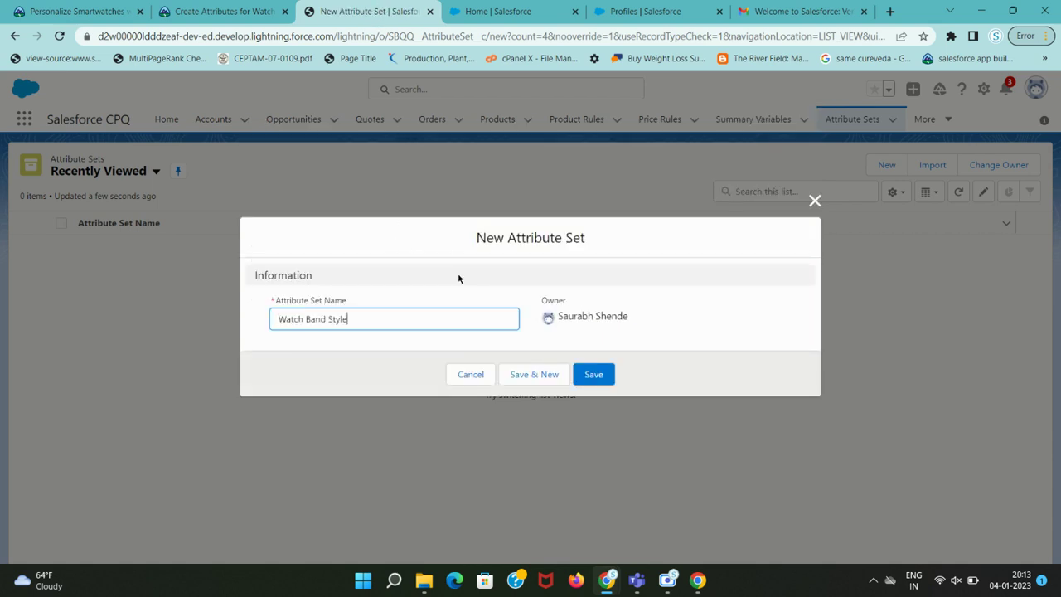
{"action": "left_click", "coordinate": [222, 7]}
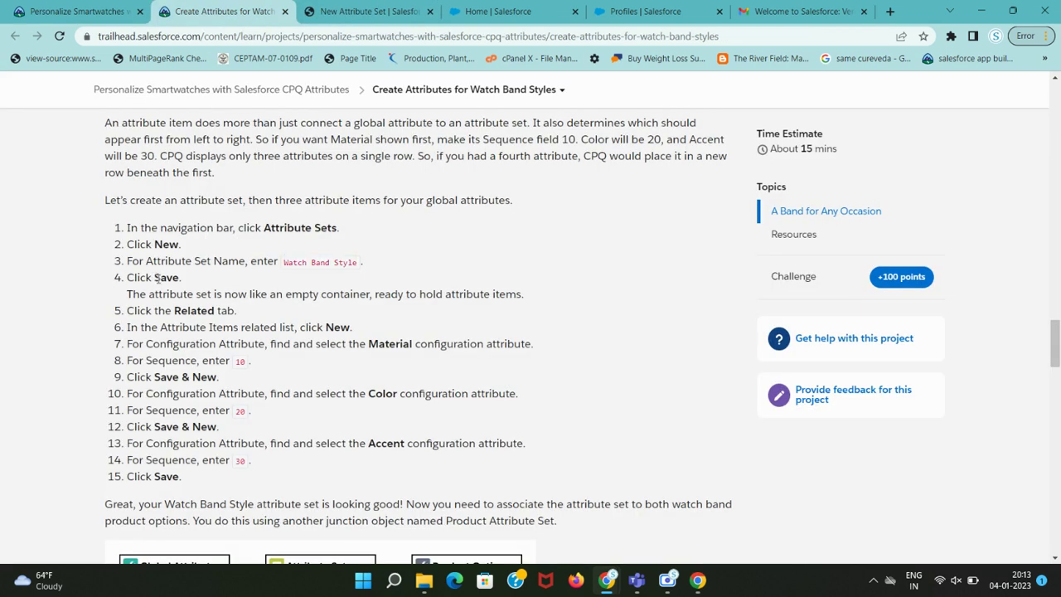
{"action": "left_click", "coordinate": [369, 10]}
{"action": "left_click", "coordinate": [591, 375]}
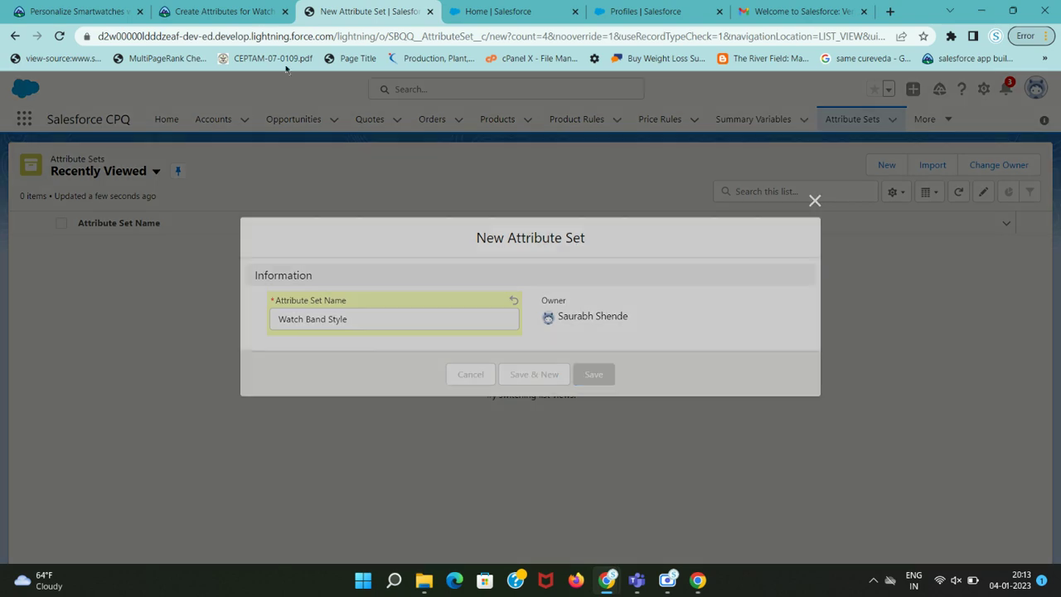
- Following the Trailhead instructions, open the Watch Band Style set's related lists and start a new attribute item
{"action": "left_click", "coordinate": [222, 11]}
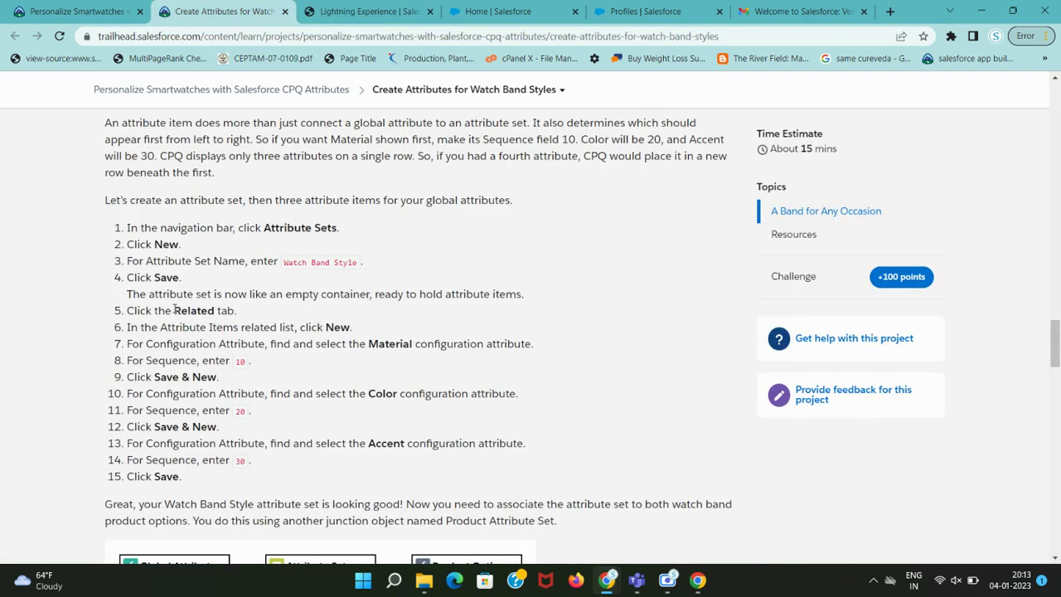
{"action": "left_click", "coordinate": [370, 7]}
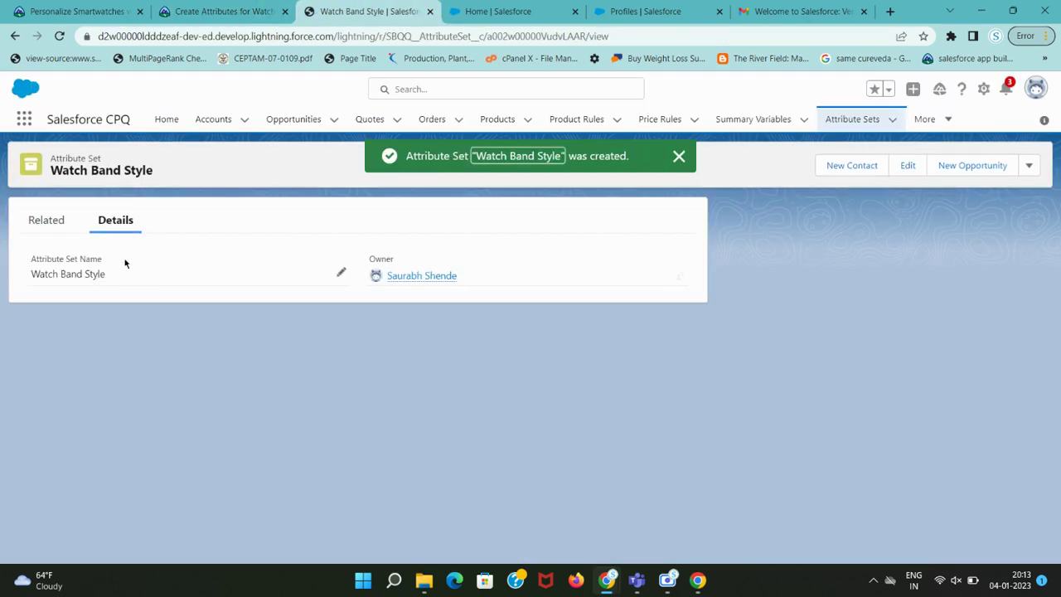
{"action": "left_click", "coordinate": [51, 225]}
{"action": "left_click", "coordinate": [211, 7]}
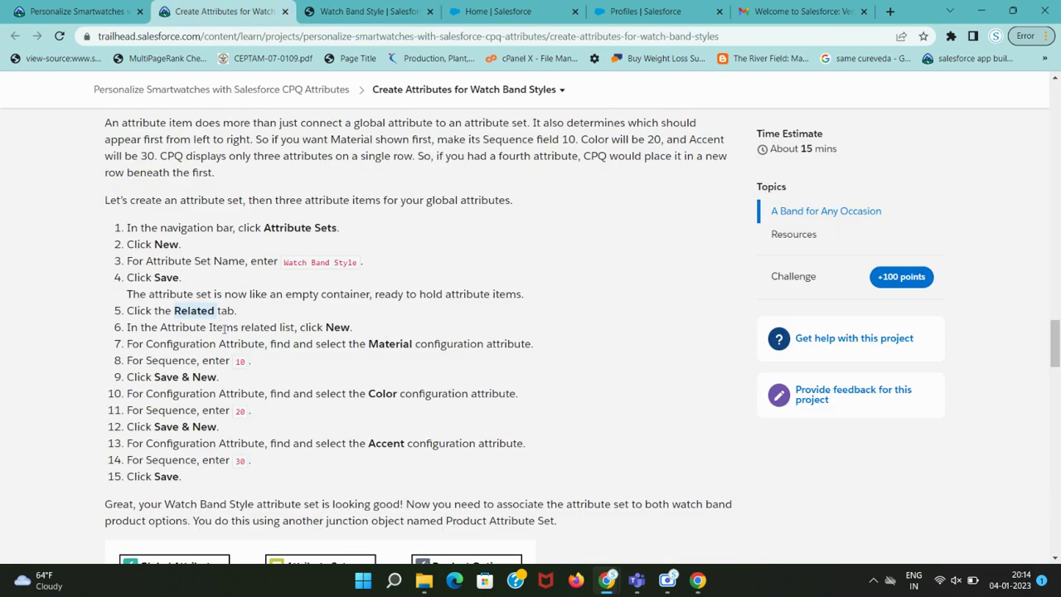
{"action": "left_click", "coordinate": [168, 327]}
{"action": "left_click", "coordinate": [365, 12]}
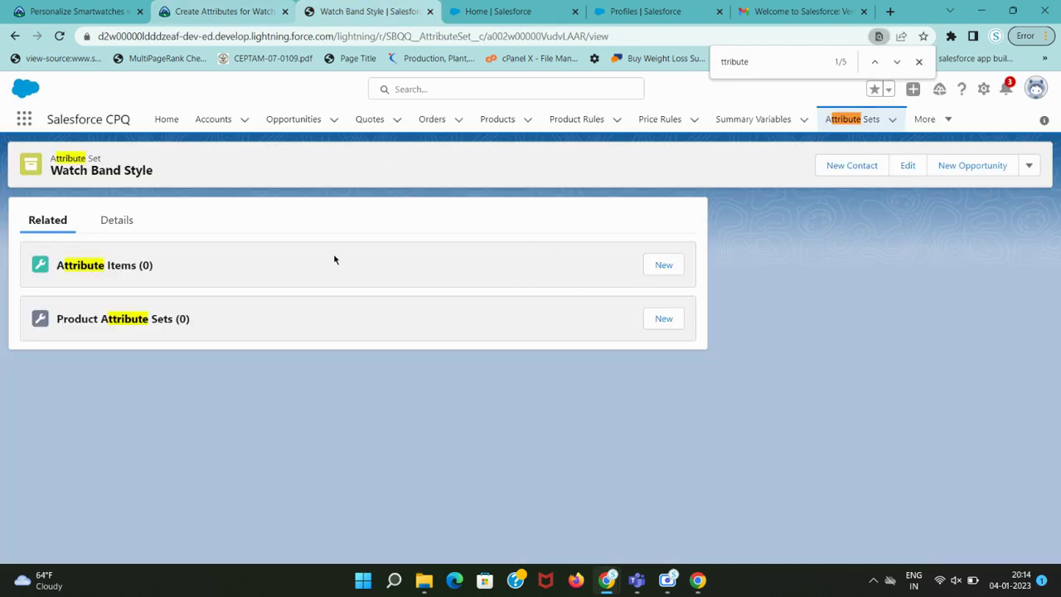
{"action": "left_click", "coordinate": [653, 265]}
- Copy Material from the Trailhead instructions and try to find it as the new item's Configuration Attribute
{"action": "left_click", "coordinate": [224, 12]}
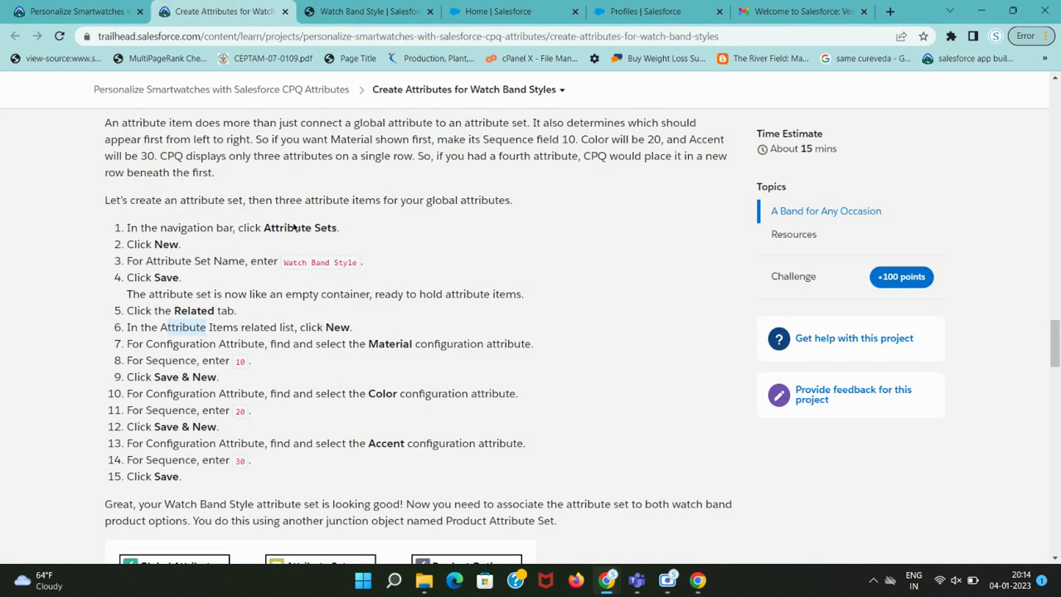
{"action": "double_click", "coordinate": [390, 343]}
{"action": "key", "text": "ctrl+c"}
{"action": "left_click", "coordinate": [376, 4]}
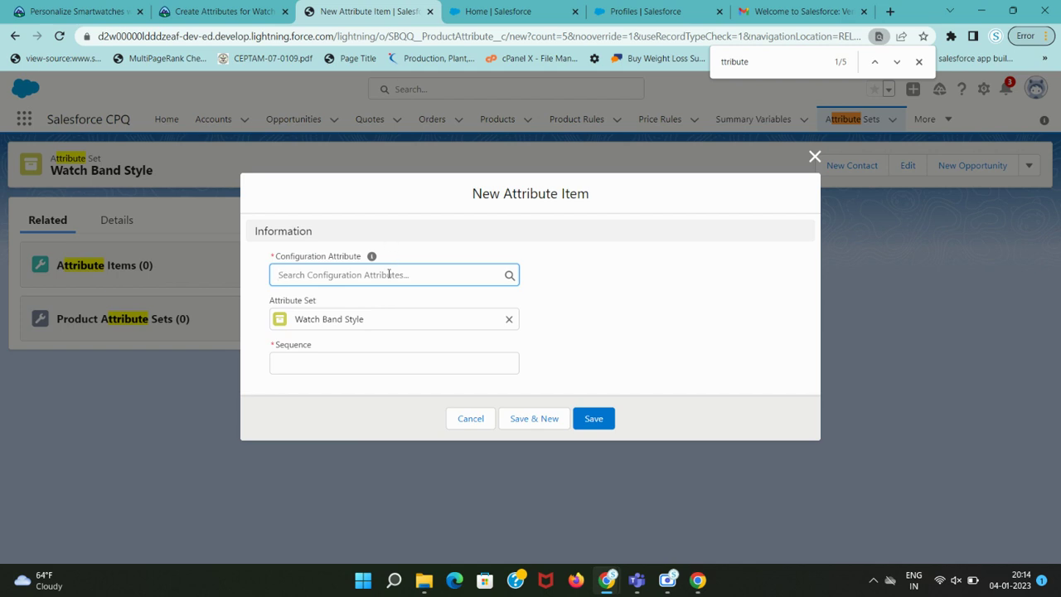
{"action": "key", "text": "ctrl+v"}
{"action": "key", "text": "BackSpace"}
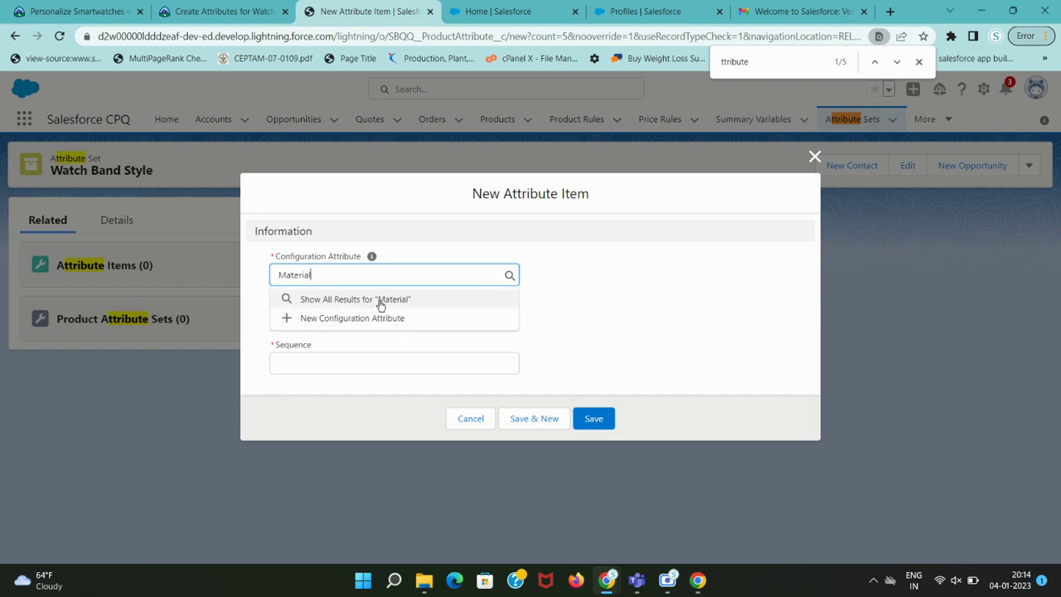
{"action": "left_click", "coordinate": [576, 299]}
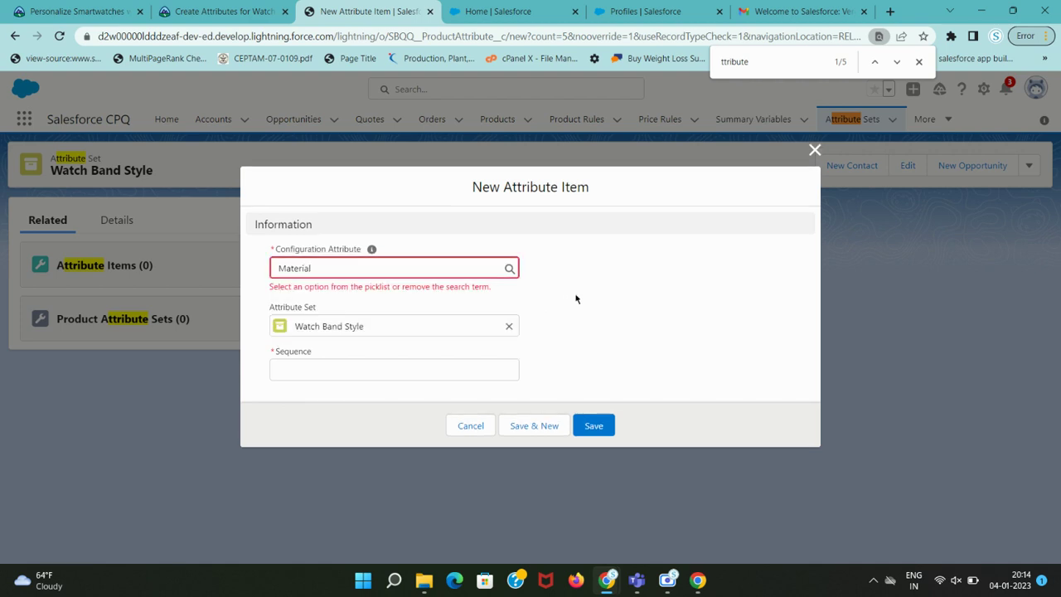
{"action": "left_click", "coordinate": [459, 269]}
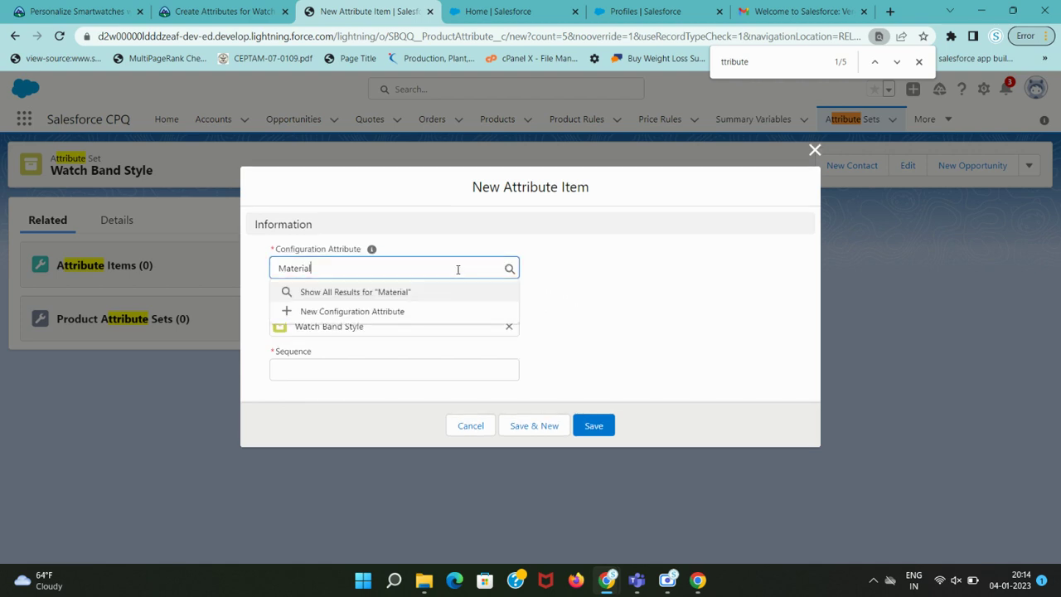
- Review the Trailhead instructions on creating the attribute set and selecting the Material configuration attribute, comparing them with the open form
{"action": "left_click", "coordinate": [222, 11]}
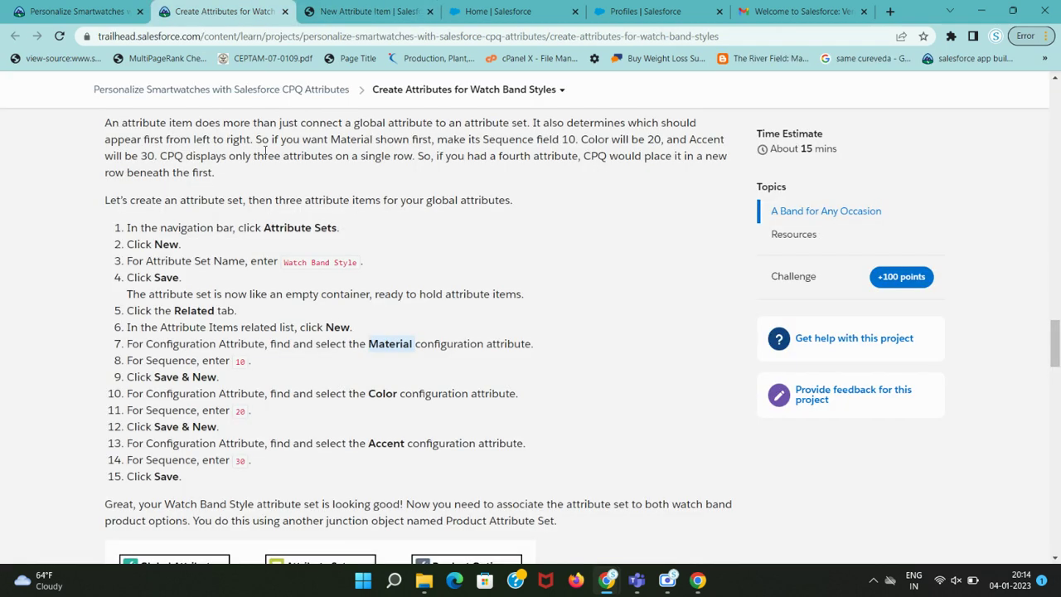
{"action": "left_click", "coordinate": [285, 262]}
{"action": "left_click_drag", "start_coordinate": [170, 324], "coordinate": [271, 328]}
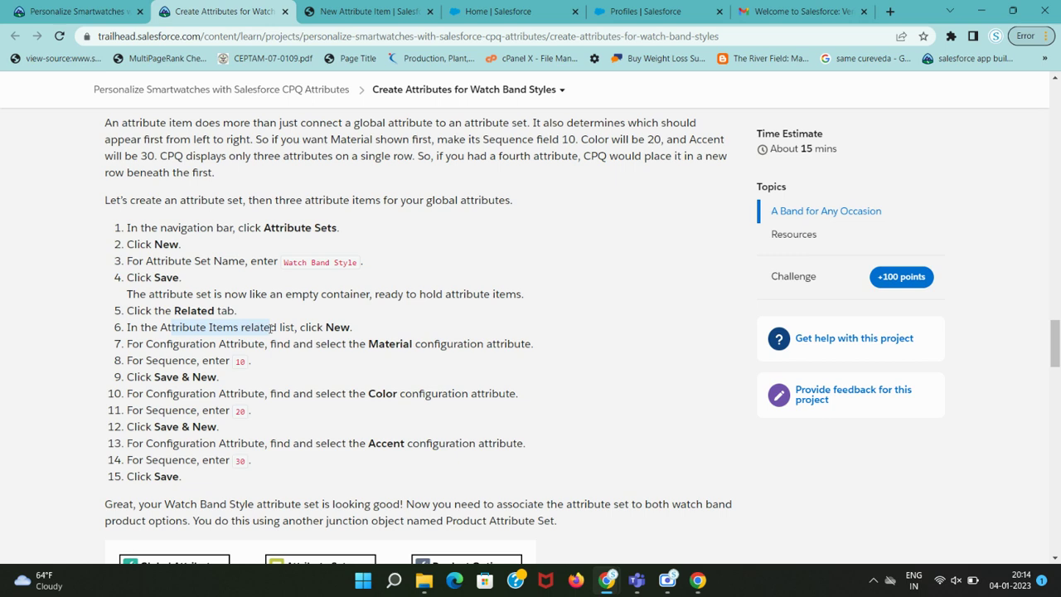
{"action": "left_click_drag", "start_coordinate": [263, 230], "coordinate": [336, 229]}
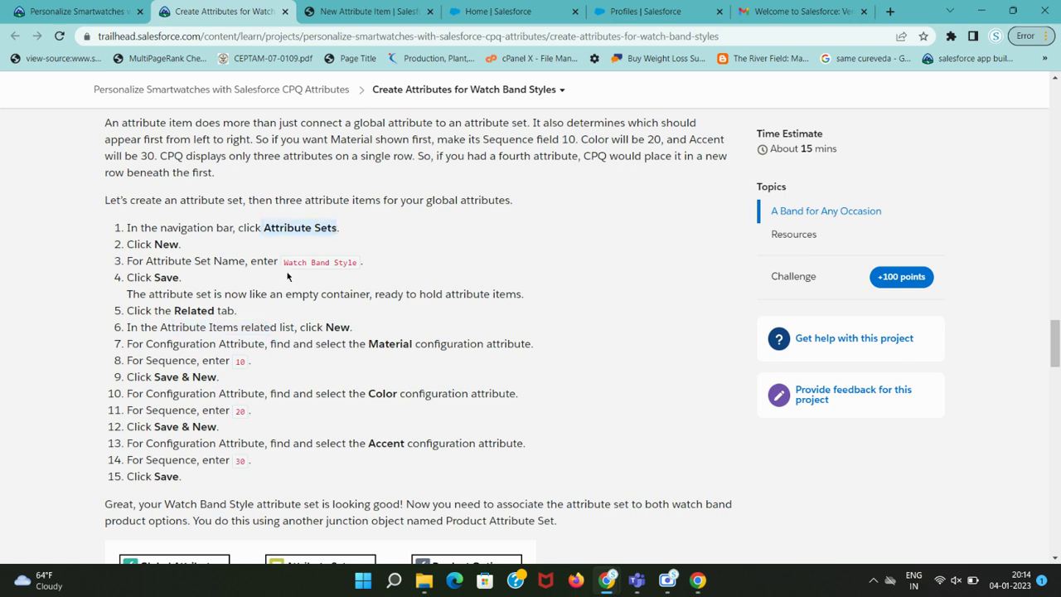
{"action": "left_click_drag", "start_coordinate": [285, 262], "coordinate": [349, 279]}
{"action": "left_click", "coordinate": [311, 296]}
{"action": "left_click_drag", "start_coordinate": [148, 343], "coordinate": [241, 346]}
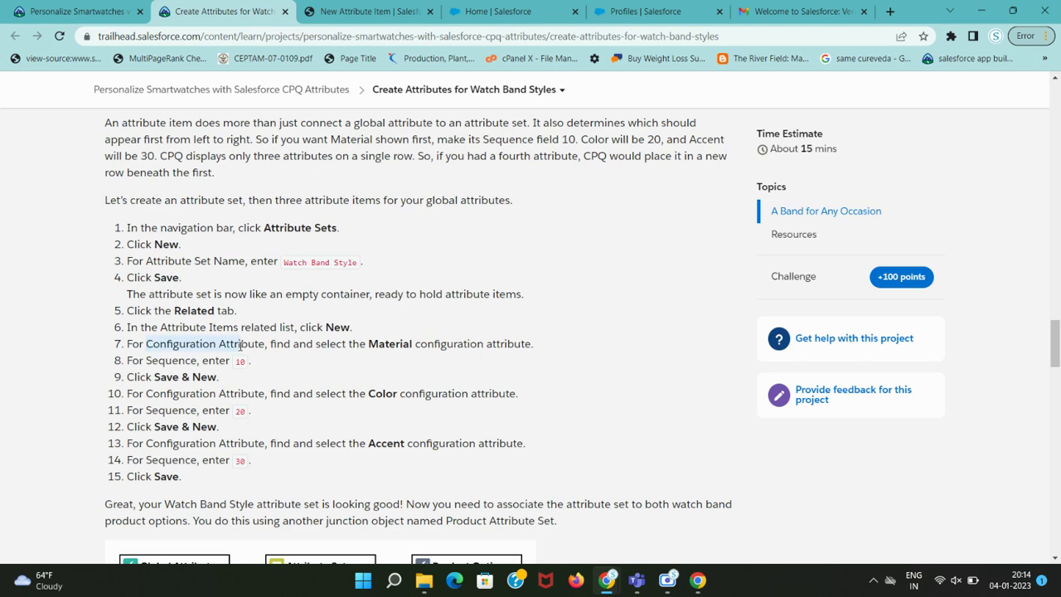
{"action": "left_click", "coordinate": [405, 8]}
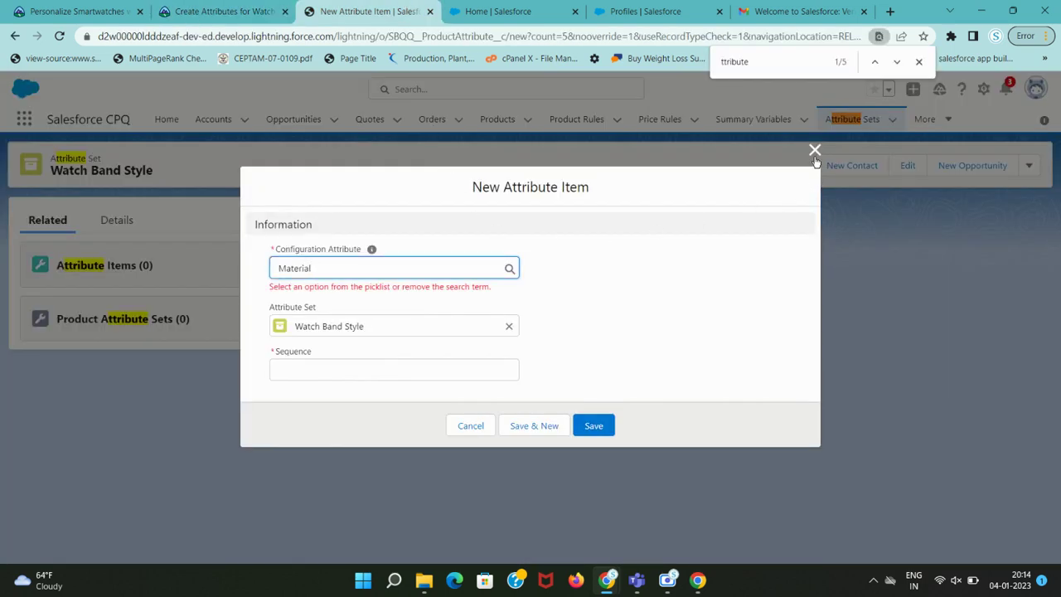
{"action": "left_click", "coordinate": [241, 10]}
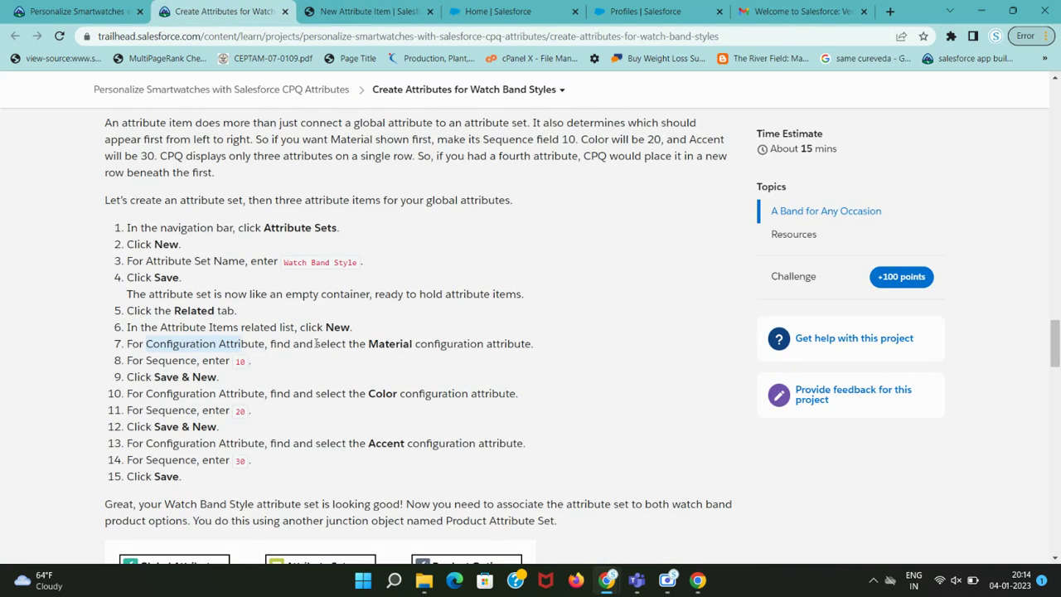
{"action": "left_click", "coordinate": [395, 348]}
{"action": "double_click", "coordinate": [390, 347]}
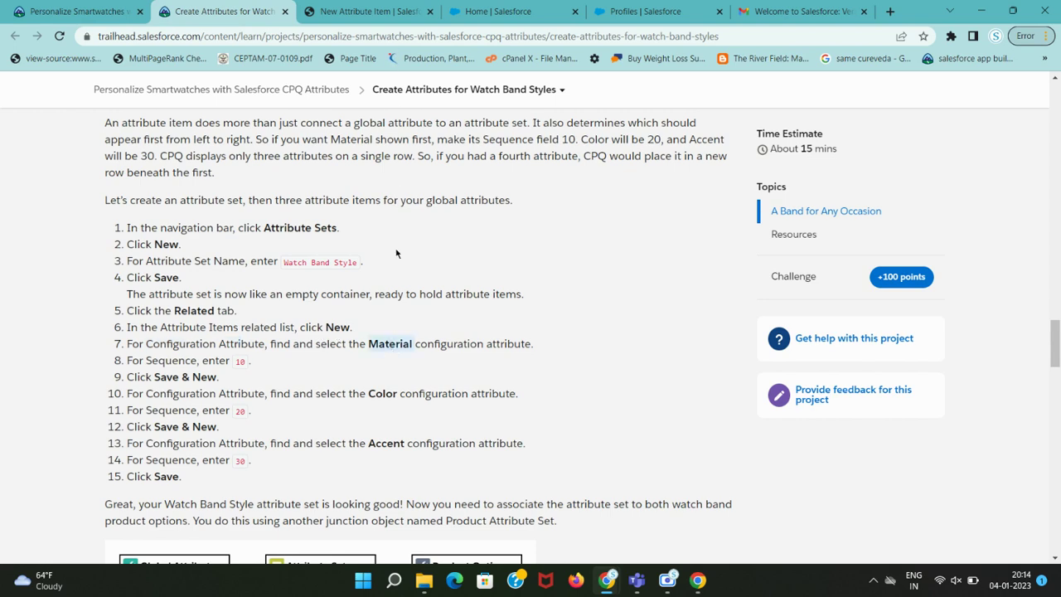
{"action": "scroll", "coordinate": [397, 254], "scroll_direction": "up", "scroll_amount": 2}
{"action": "scroll", "coordinate": [396, 254], "scroll_direction": "down", "scroll_amount": 2}
- Clear the Material search term from the Configuration Attribute field and recheck the Trailhead instruction for that field
{"action": "left_click", "coordinate": [368, 11]}
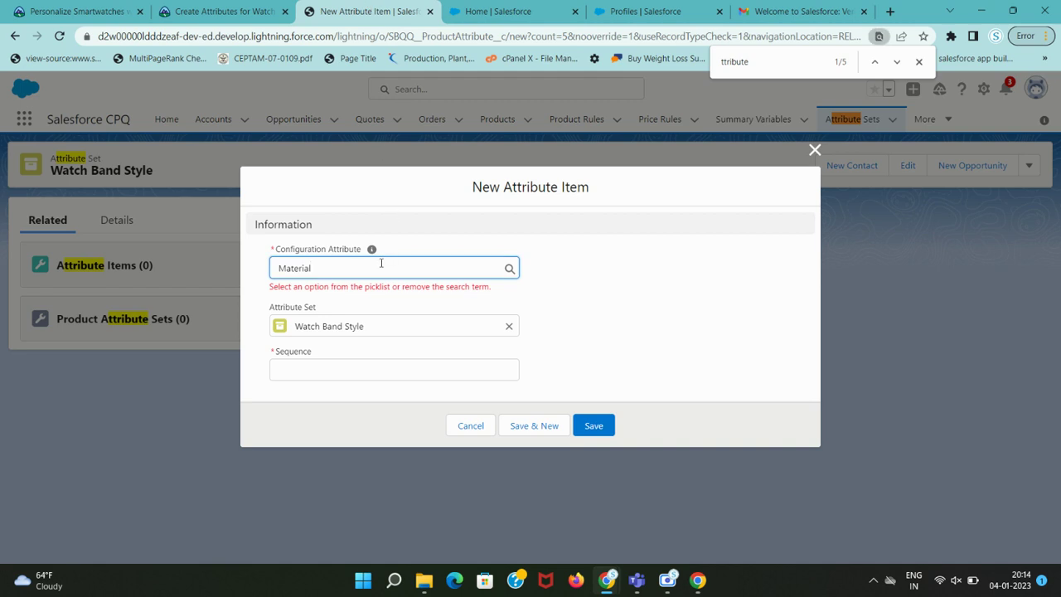
{"action": "key", "text": "BackSpace"}
{"action": "key", "text": "BackSpace"}
{"action": "key", "text": "BackSpace"}
{"action": "key", "text": "BackSpace"}
{"action": "key", "text": "BackSpace"}
{"action": "left_click", "coordinate": [222, 11]}
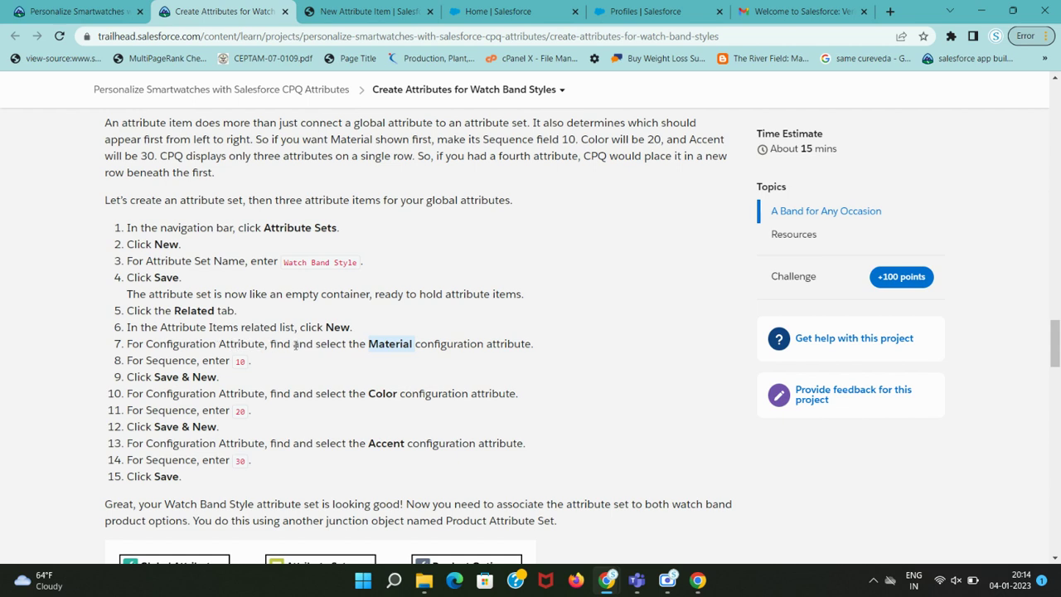
{"action": "left_click_drag", "start_coordinate": [152, 347], "coordinate": [258, 347]}
{"action": "left_click", "coordinate": [365, 12]}
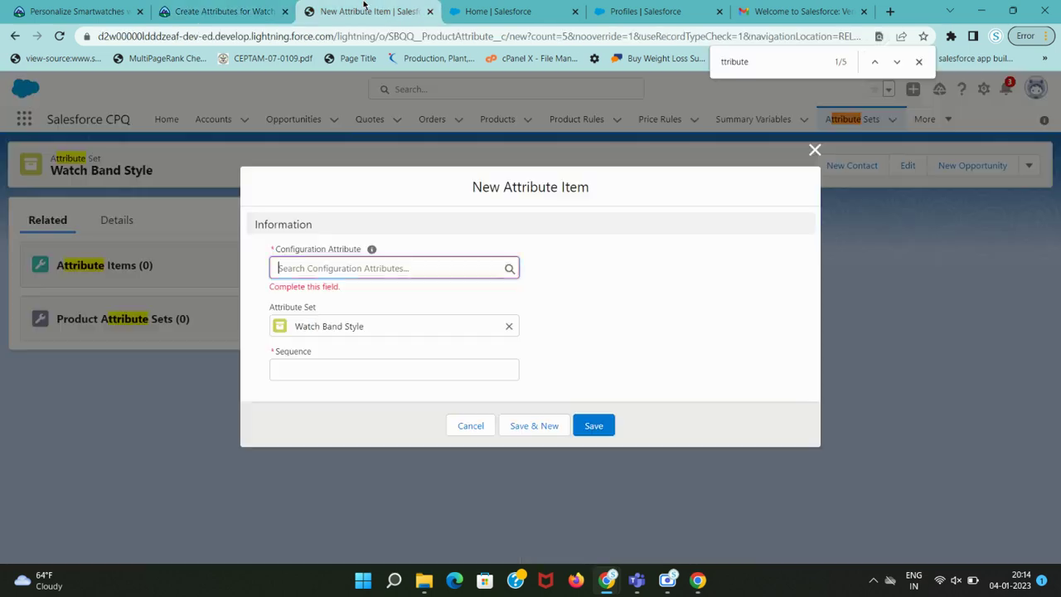
- Select Material as the Configuration Attribute of the new Watch Band Style attribute item, checking the field name with a page search
{"action": "key", "text": "ctrl+f"}
{"action": "type", "text": "onfiguration Attribut"}
{"action": "left_click", "coordinate": [431, 268]}
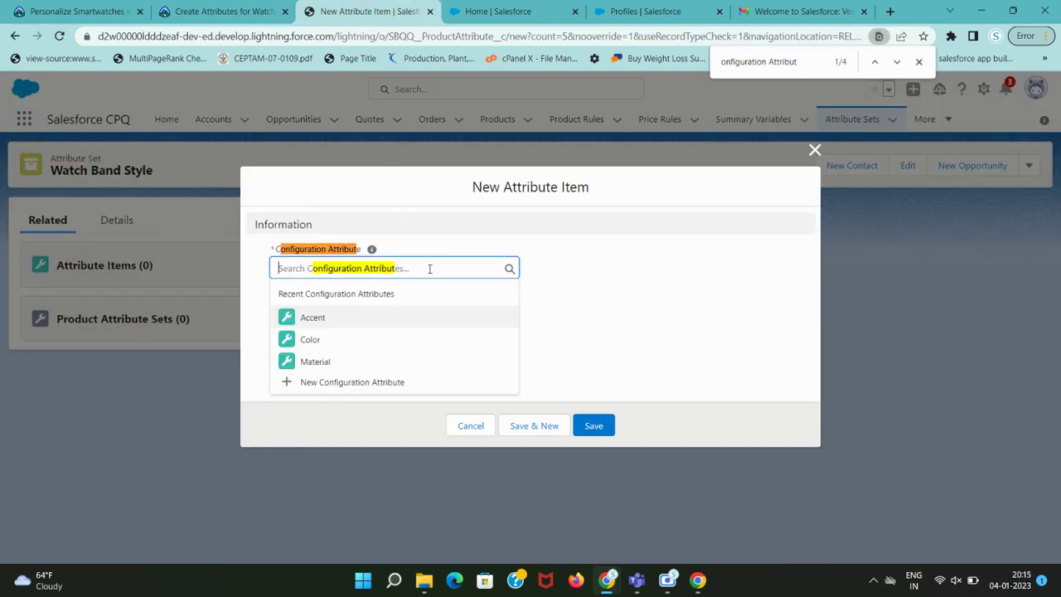
{"action": "left_click", "coordinate": [334, 366]}
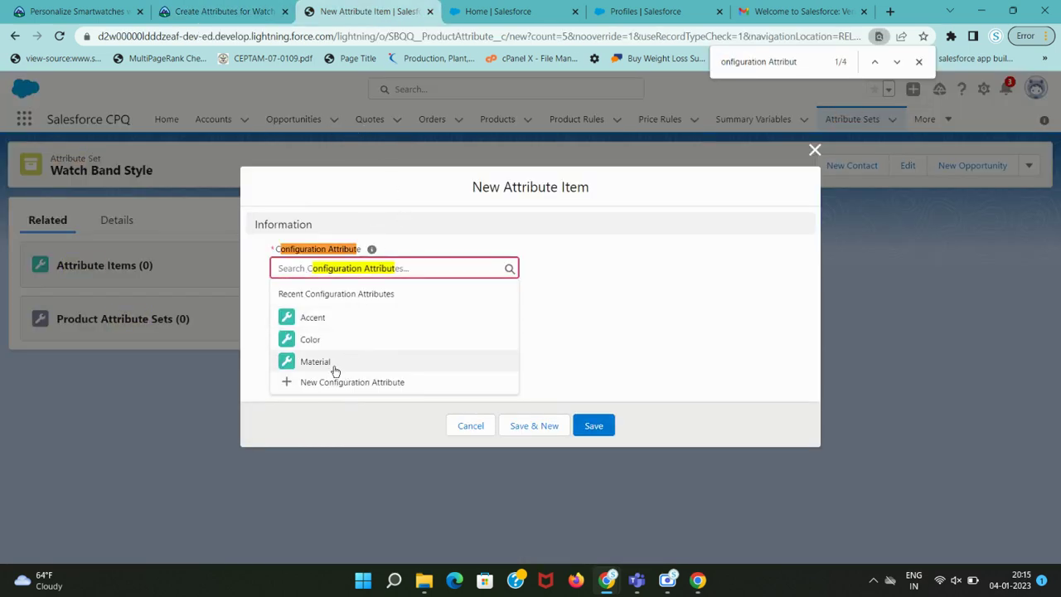
{"action": "left_click", "coordinate": [544, 316]}
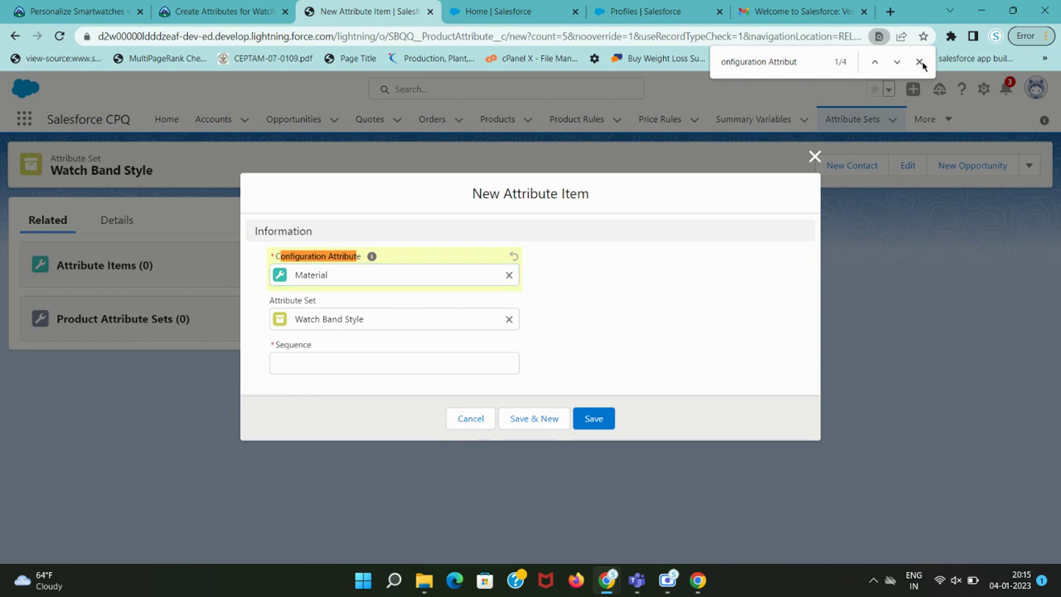
{"action": "key", "text": "Escape"}
- Following the Trailhead instructions, set the Material item's Sequence to 10, save it and start another attribute item
{"action": "left_click", "coordinate": [276, 7]}
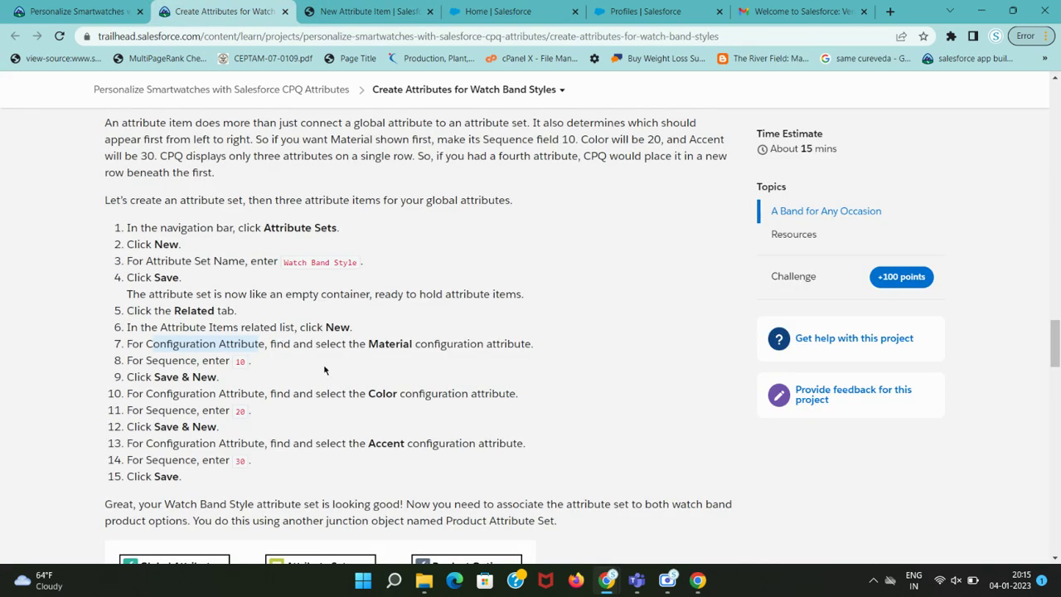
{"action": "left_click", "coordinate": [367, 11]}
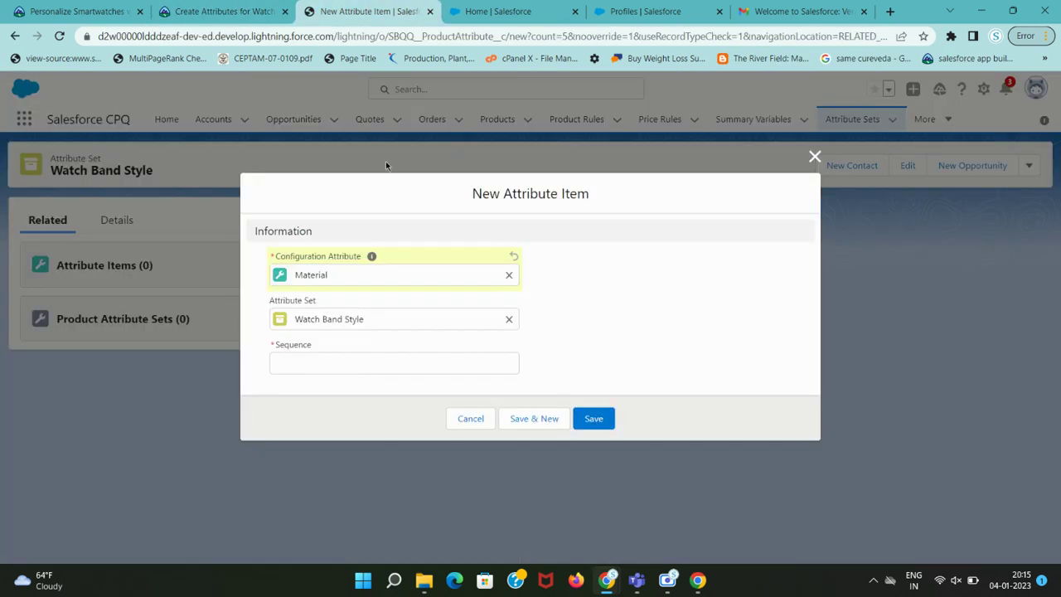
{"action": "left_click", "coordinate": [327, 357]}
{"action": "type", "text": "10"}
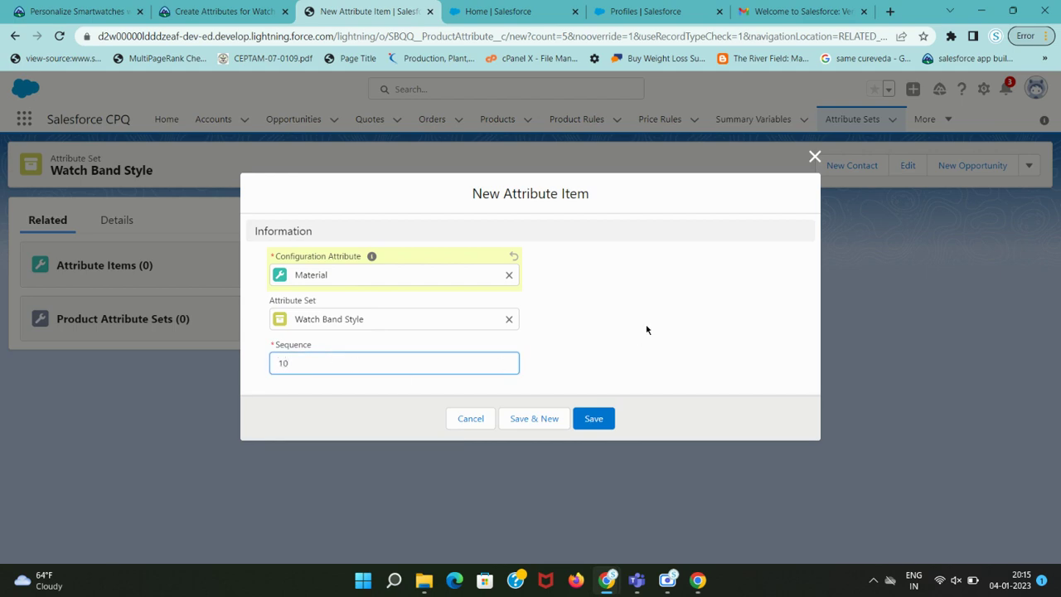
{"action": "key", "text": "ctrl+shift+Tab"}
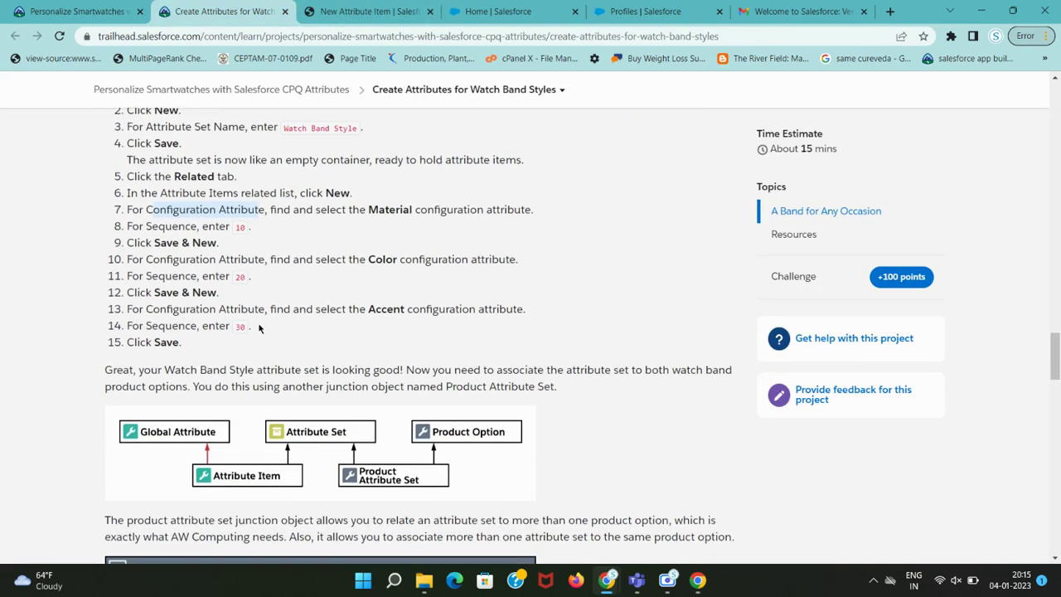
{"action": "key", "text": "ctrl+Tab"}
{"action": "left_click", "coordinate": [534, 418]}
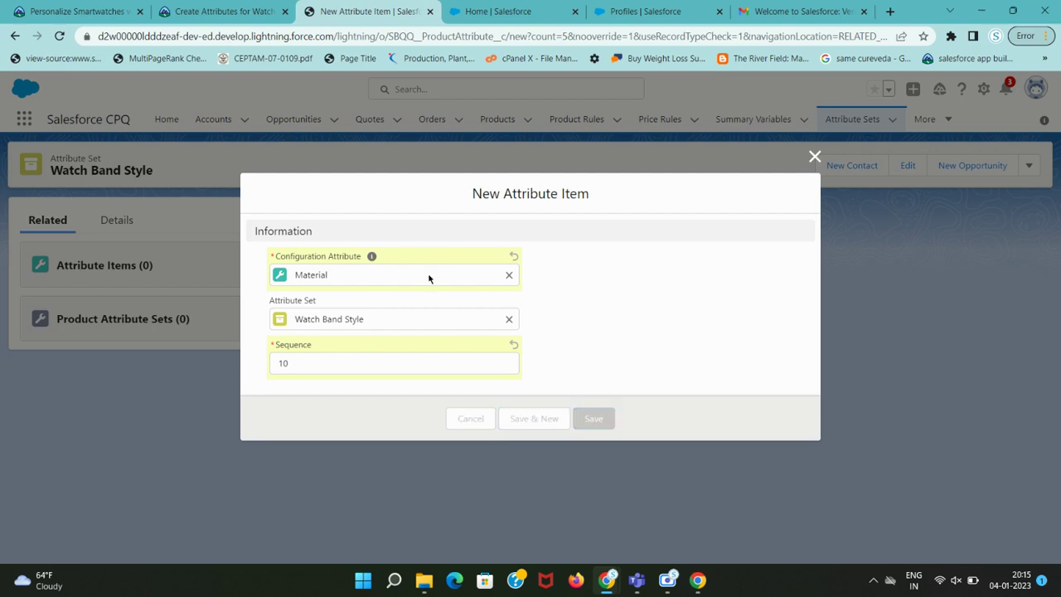
- Check the Trailhead instruction for the second item and select Color as its Configuration Attribute
{"action": "key", "text": "ctrl+shift+Tab"}
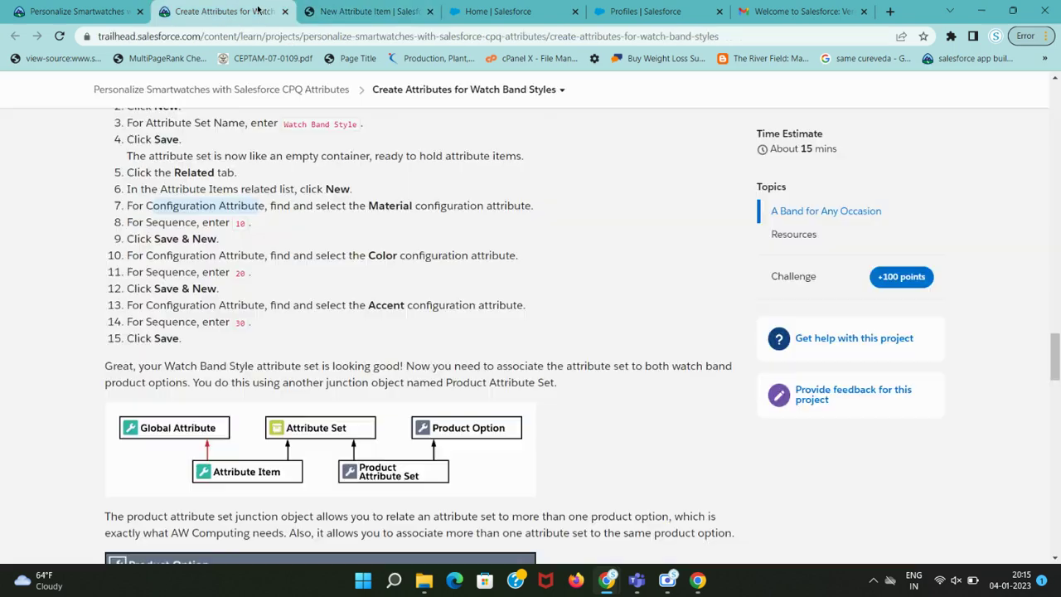
{"action": "double_click", "coordinate": [388, 257]}
{"action": "key", "text": "ctrl+Tab"}
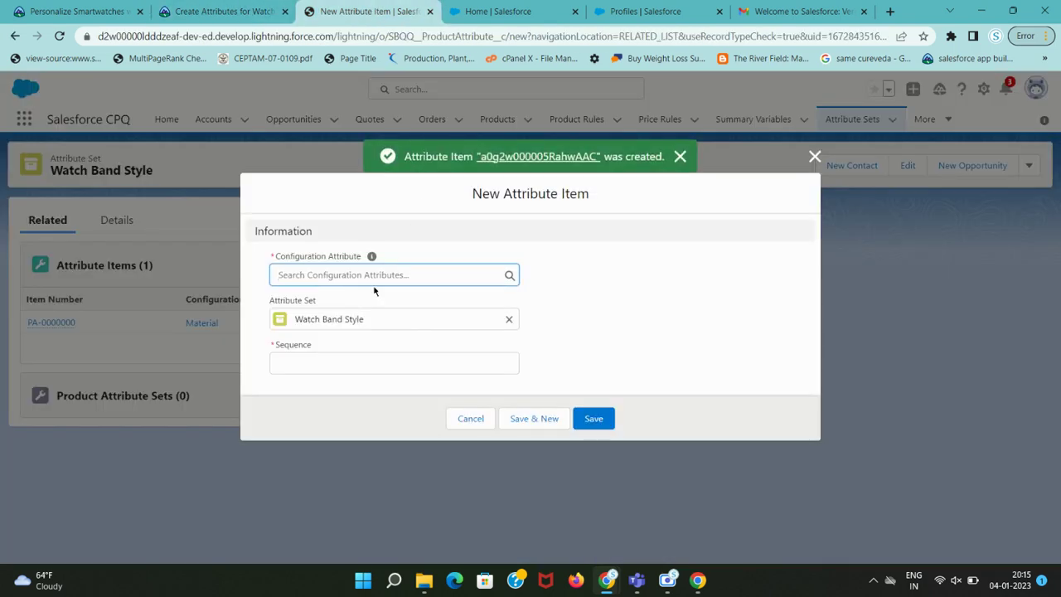
{"action": "left_click", "coordinate": [373, 275]}
{"action": "left_click", "coordinate": [321, 351]}
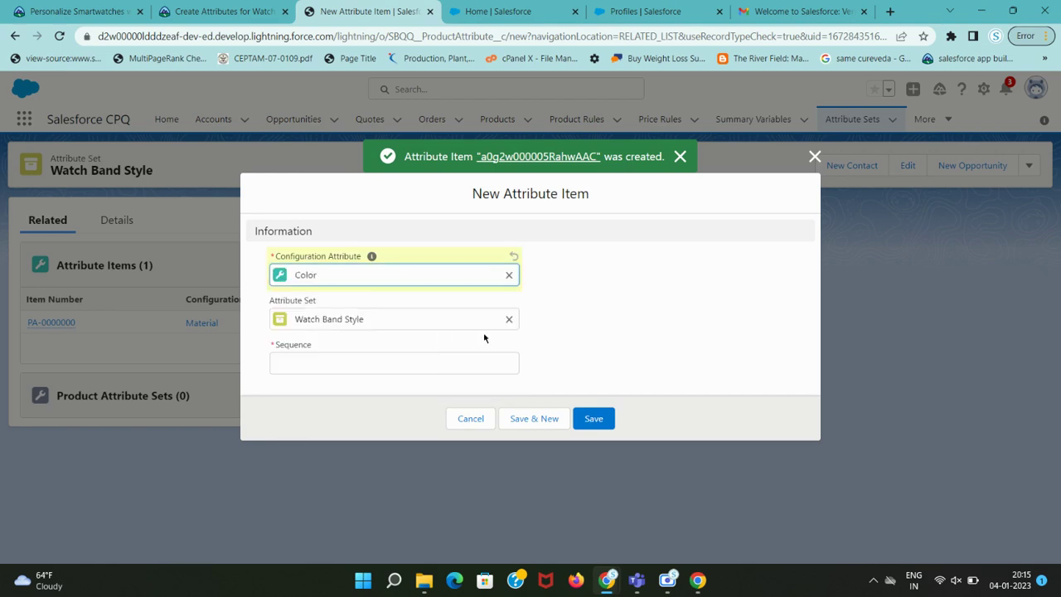
- Copy the Sequence value 20 from the Trailhead instructions into the Color item, save it and start another attribute item
{"action": "key", "text": "ctrl+shift+Tab"}
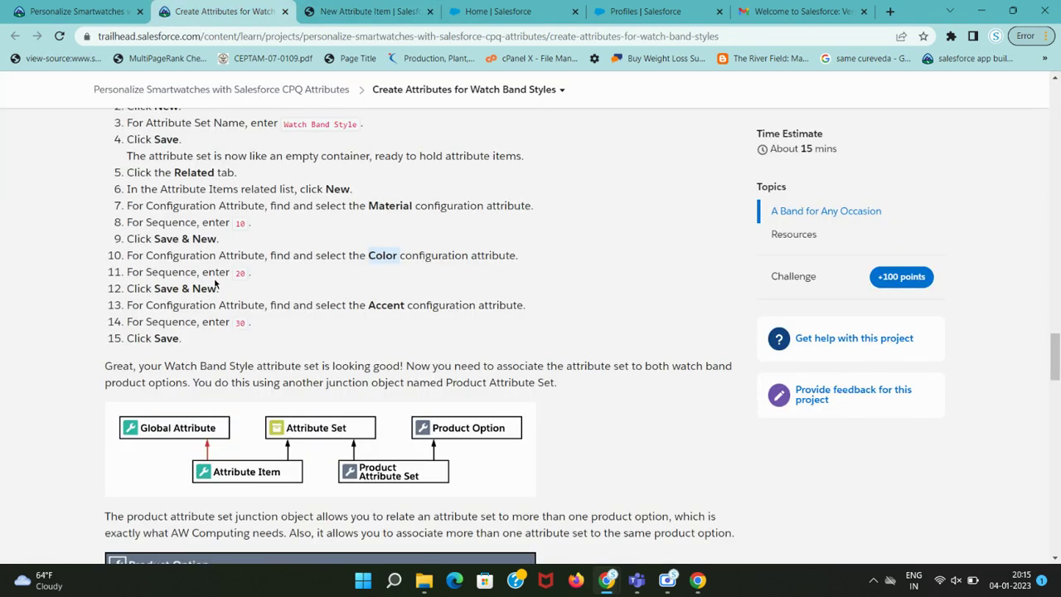
{"action": "double_click", "coordinate": [239, 273]}
{"action": "key", "text": "ctrl+c"}
{"action": "key", "text": "ctrl+Tab"}
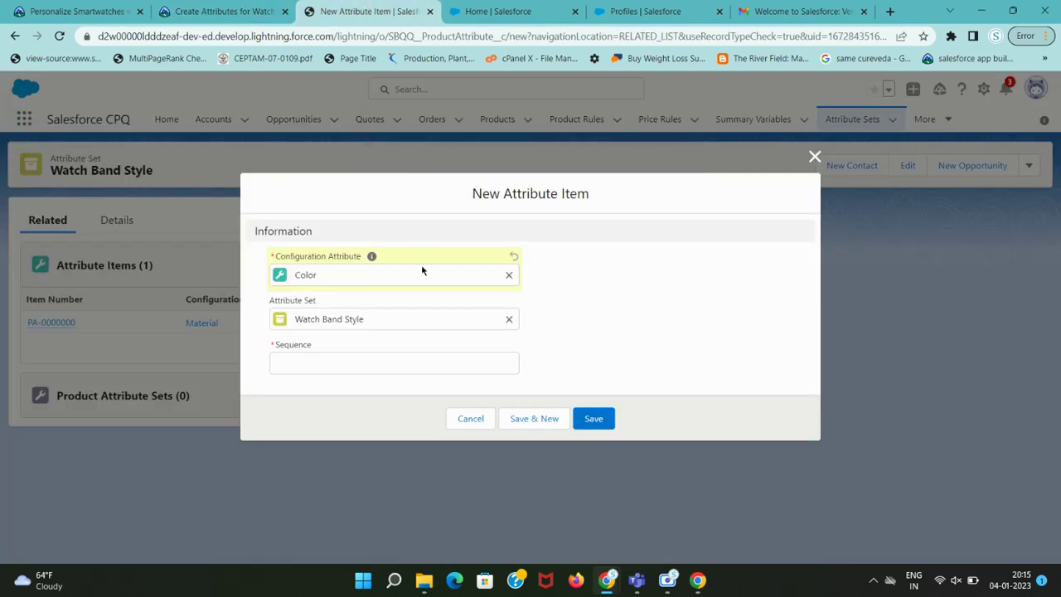
{"action": "left_click", "coordinate": [369, 362]}
{"action": "key", "text": "ctrl+v"}
{"action": "left_click", "coordinate": [595, 365]}
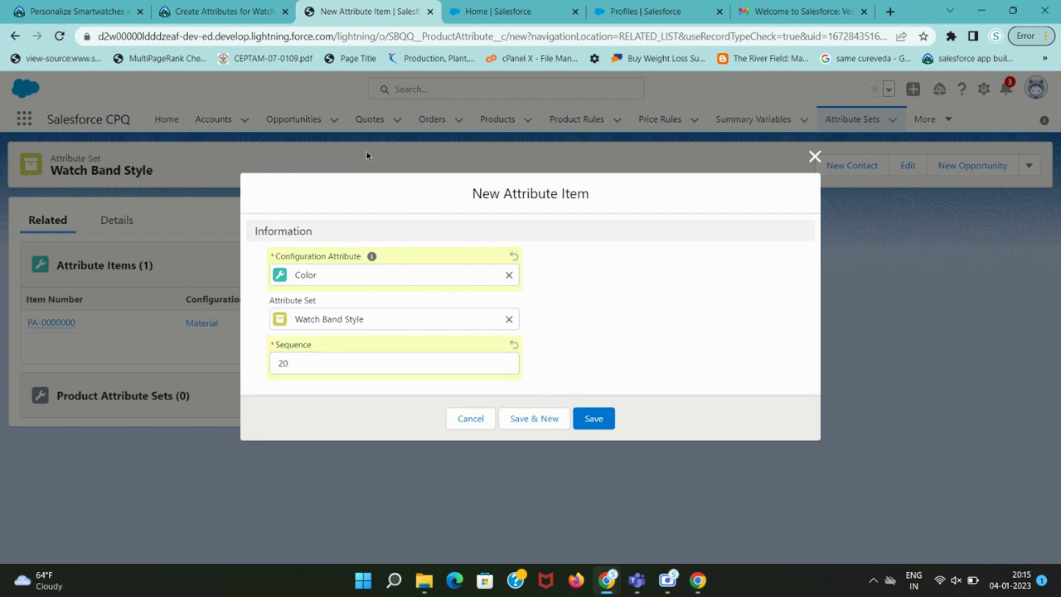
{"action": "left_click", "coordinate": [267, 9]}
{"action": "left_click", "coordinate": [354, 6]}
{"action": "left_click", "coordinate": [534, 418]}
- Check the Trailhead instruction for the third item and select Accent as its Configuration Attribute
{"action": "left_click", "coordinate": [267, 10]}
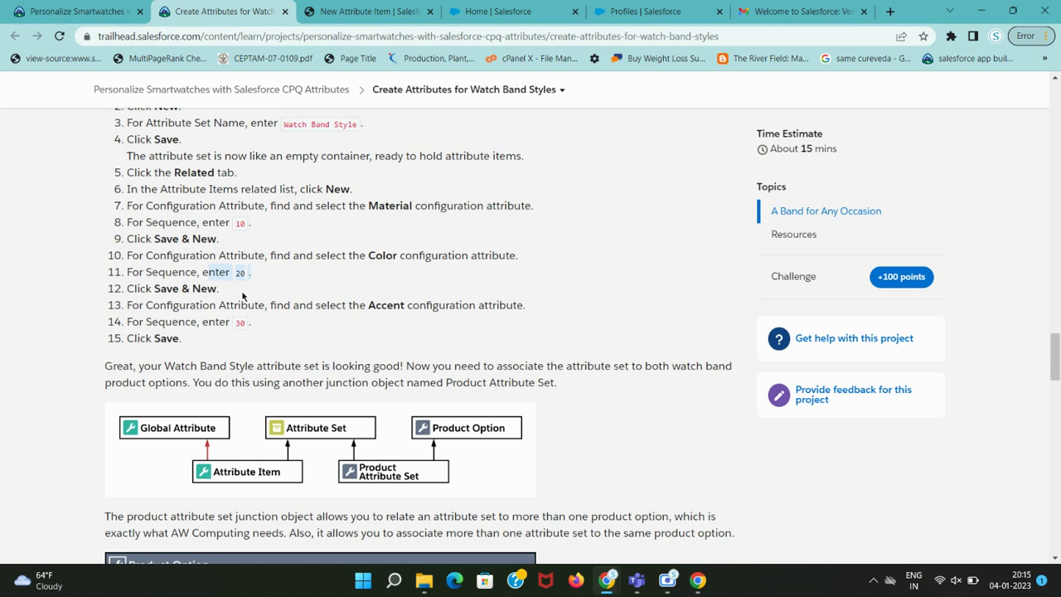
{"action": "double_click", "coordinate": [381, 303]}
{"action": "left_click", "coordinate": [329, 8]}
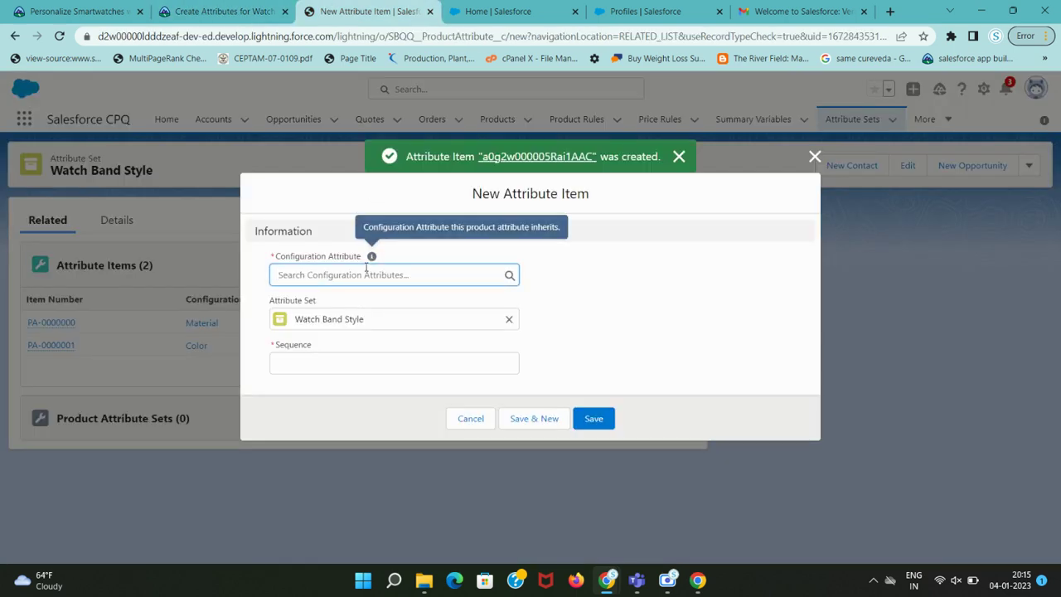
{"action": "left_click", "coordinate": [360, 274]}
{"action": "left_click", "coordinate": [324, 322]}
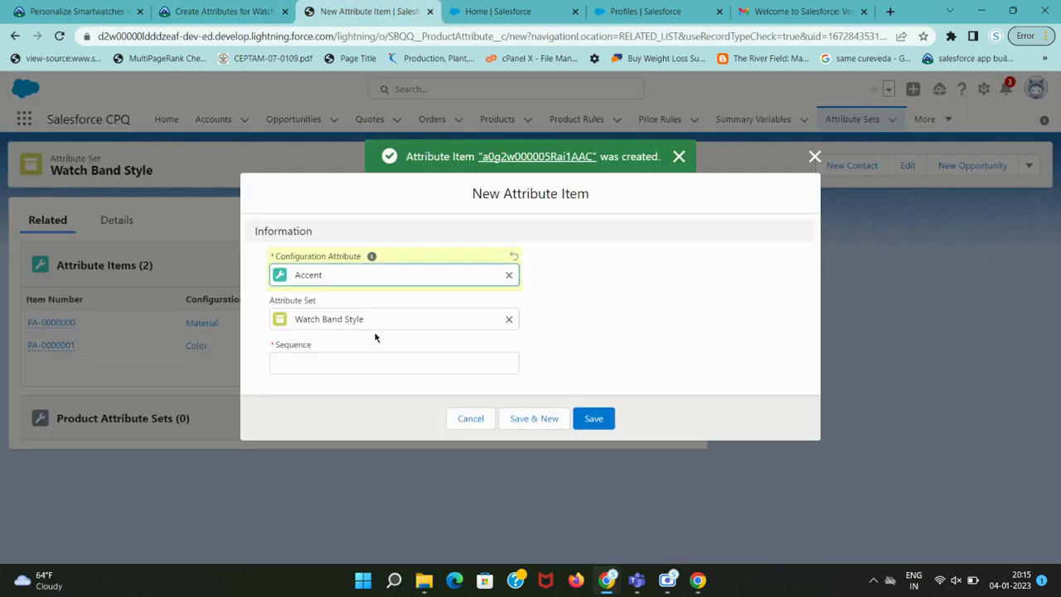
- Set the Accent item's Sequence to 30 as the Trailhead instructions state and save the item
{"action": "left_click", "coordinate": [232, 10]}
{"action": "scroll", "coordinate": [305, 333], "scroll_direction": "down", "scroll_amount": 3}
{"action": "double_click", "coordinate": [239, 183]}
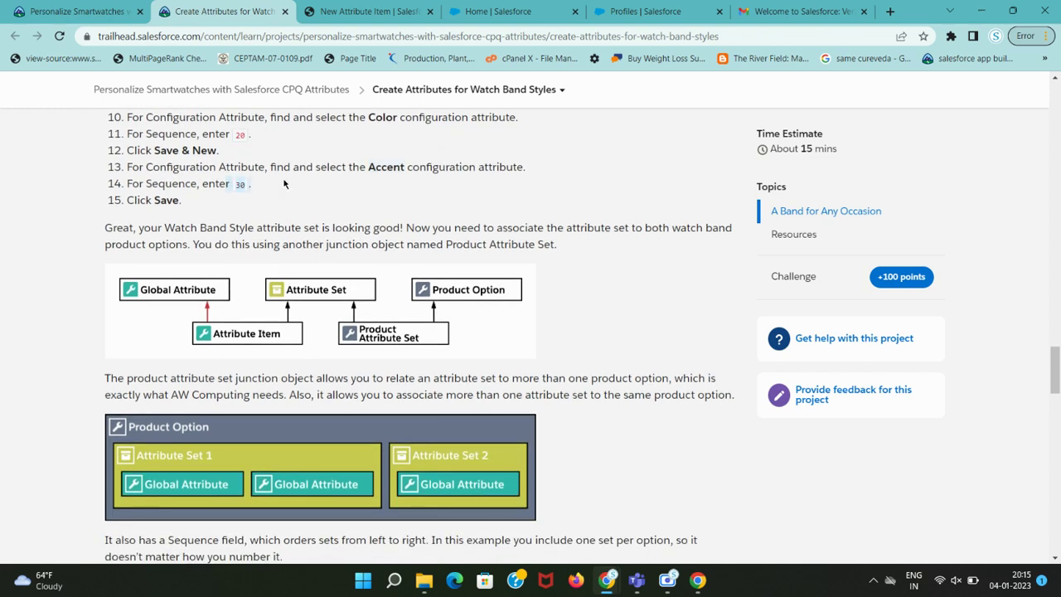
{"action": "left_click", "coordinate": [377, 15]}
{"action": "left_click", "coordinate": [356, 363]}
{"action": "type", "text": "30"}
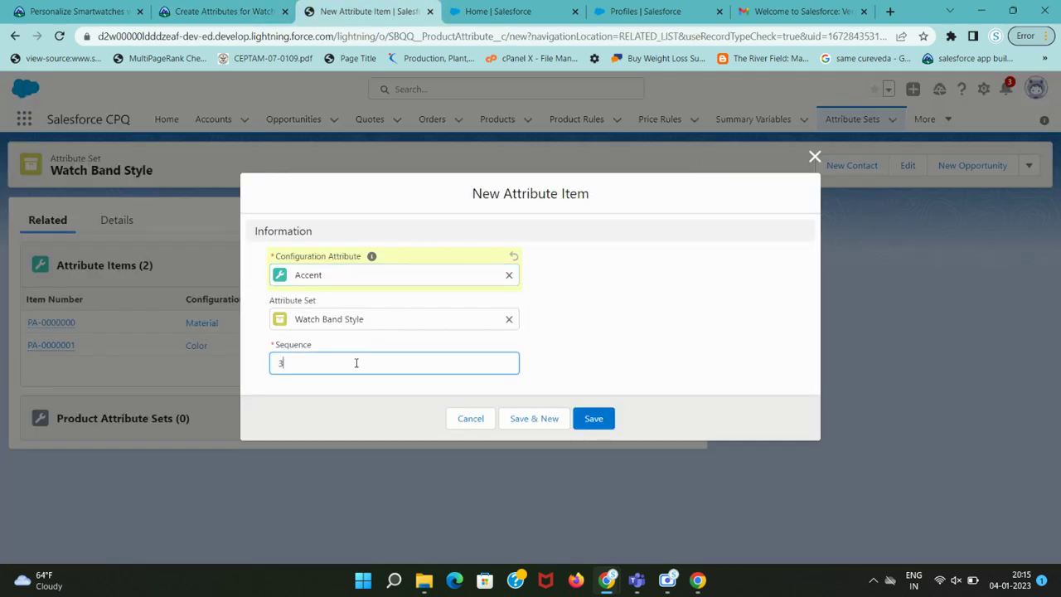
{"action": "left_click", "coordinate": [223, 10]}
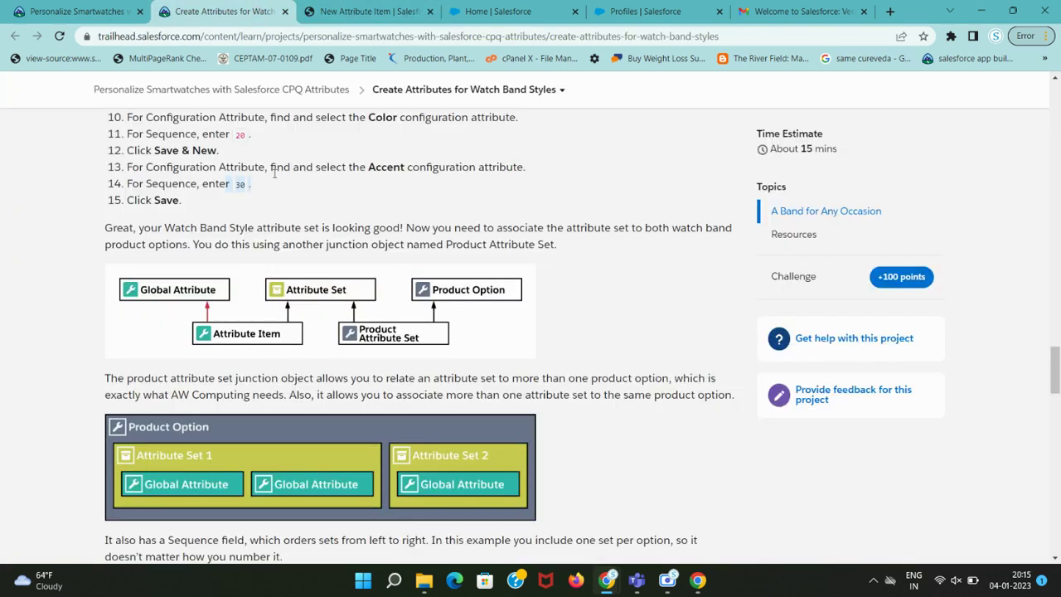
{"action": "double_click", "coordinate": [166, 200]}
{"action": "left_click", "coordinate": [369, 11]}
{"action": "left_click", "coordinate": [592, 417]}
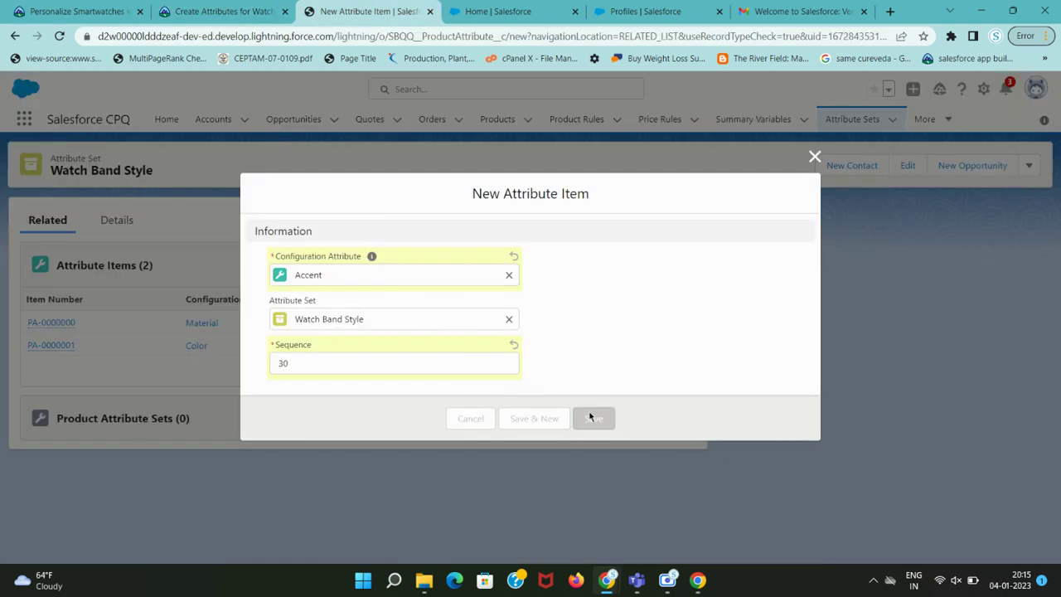
- Copy Products from the next Trailhead instructions and use it to find and open the Products list through the app search
{"action": "left_click", "coordinate": [224, 11]}
{"action": "scroll", "coordinate": [315, 297], "scroll_direction": "down", "scroll_amount": 5}
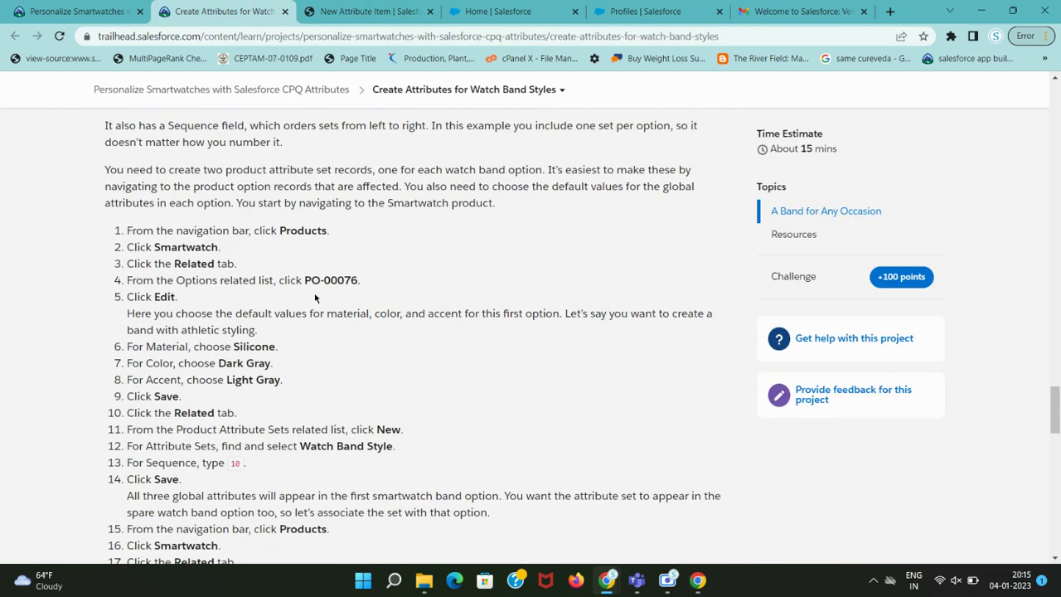
{"action": "double_click", "coordinate": [309, 229]}
{"action": "key", "text": "ctrl+c"}
{"action": "left_click", "coordinate": [368, 11]}
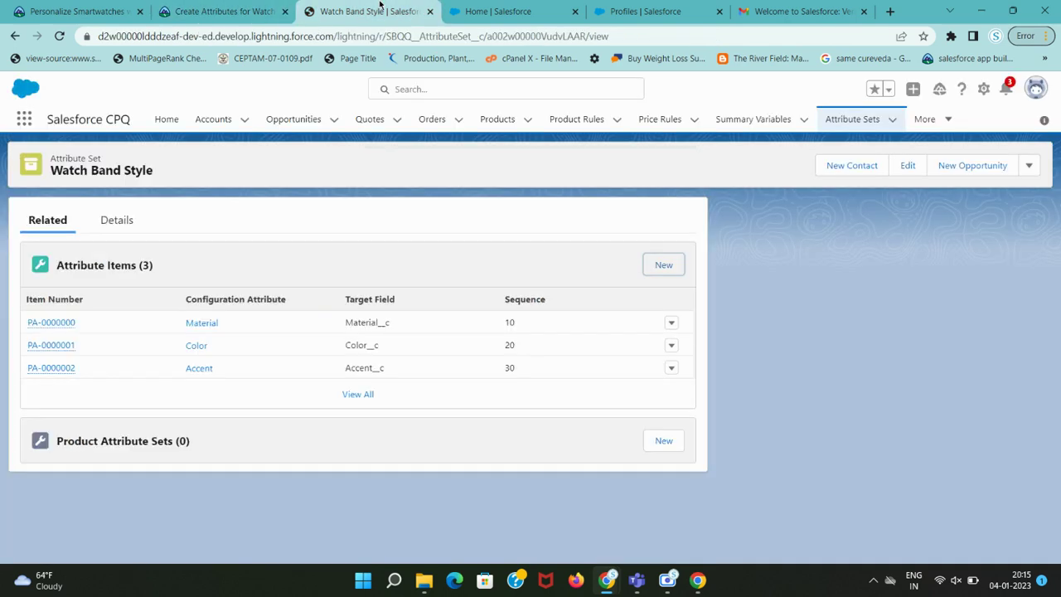
{"action": "left_click", "coordinate": [24, 118]}
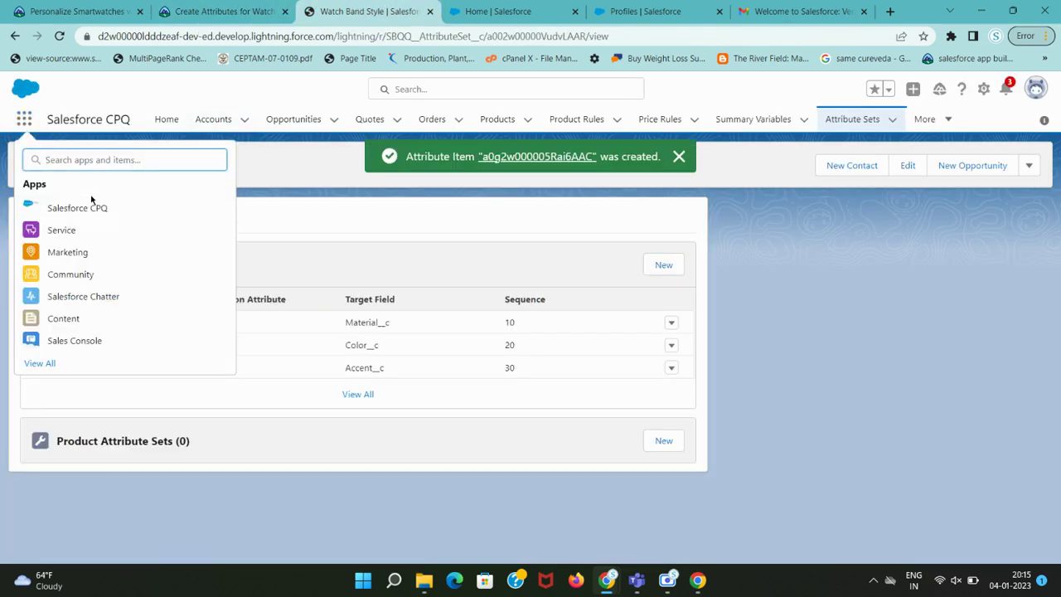
{"action": "key", "text": "ctrl+v"}
{"action": "left_click", "coordinate": [42, 246]}
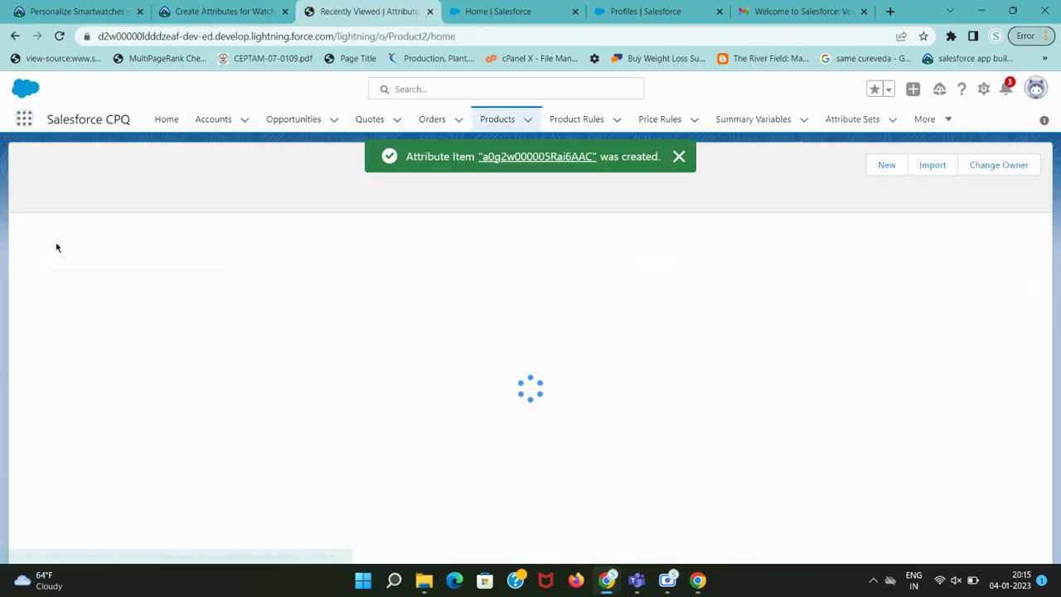
- Check which product the Trailhead instructions name and open the Smartwatch product record
{"action": "left_click", "coordinate": [224, 11]}
{"action": "double_click", "coordinate": [184, 247]}
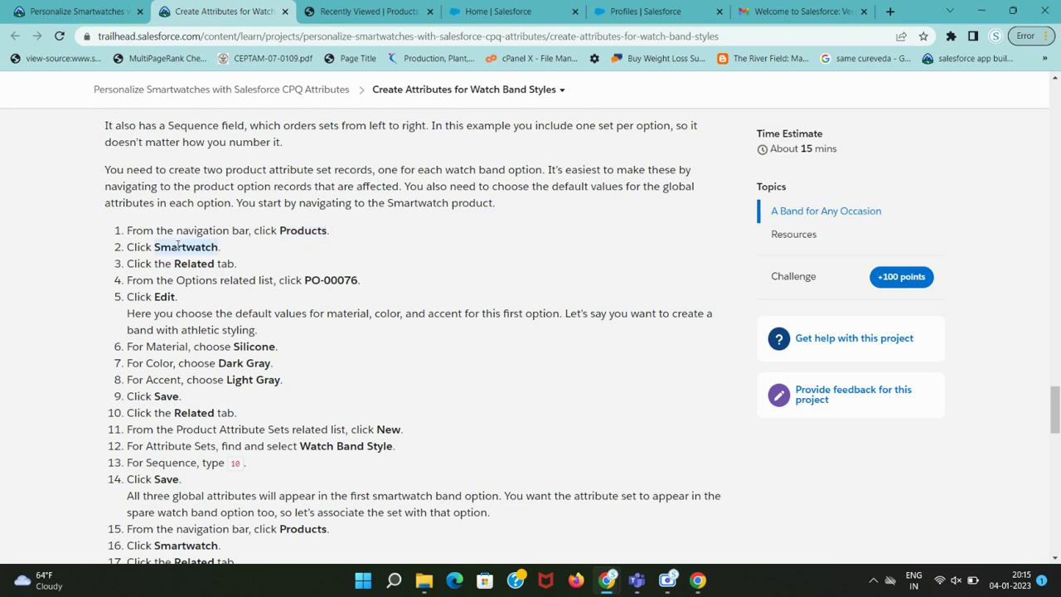
{"action": "left_click", "coordinate": [369, 11]}
{"action": "left_click", "coordinate": [106, 249]}
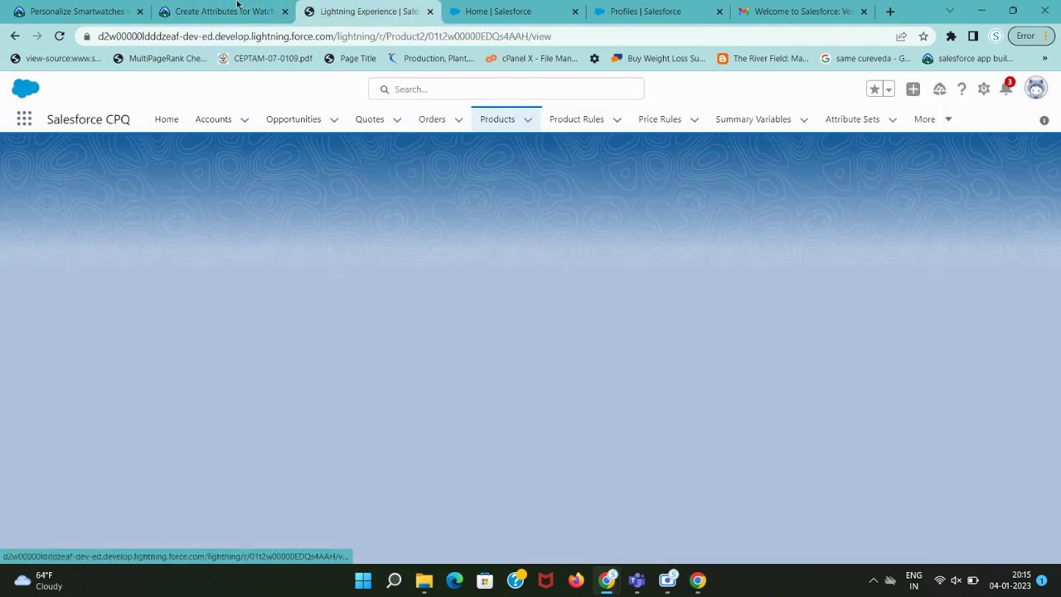
- Copy PO-00076 from the Trailhead instructions, show the Smartwatch product's related lists and search the page for that option
{"action": "left_click", "coordinate": [224, 11]}
{"action": "left_click_drag", "start_coordinate": [172, 263], "coordinate": [354, 279]}
{"action": "key", "text": "ctrl+c"}
{"action": "left_click", "coordinate": [303, 278]}
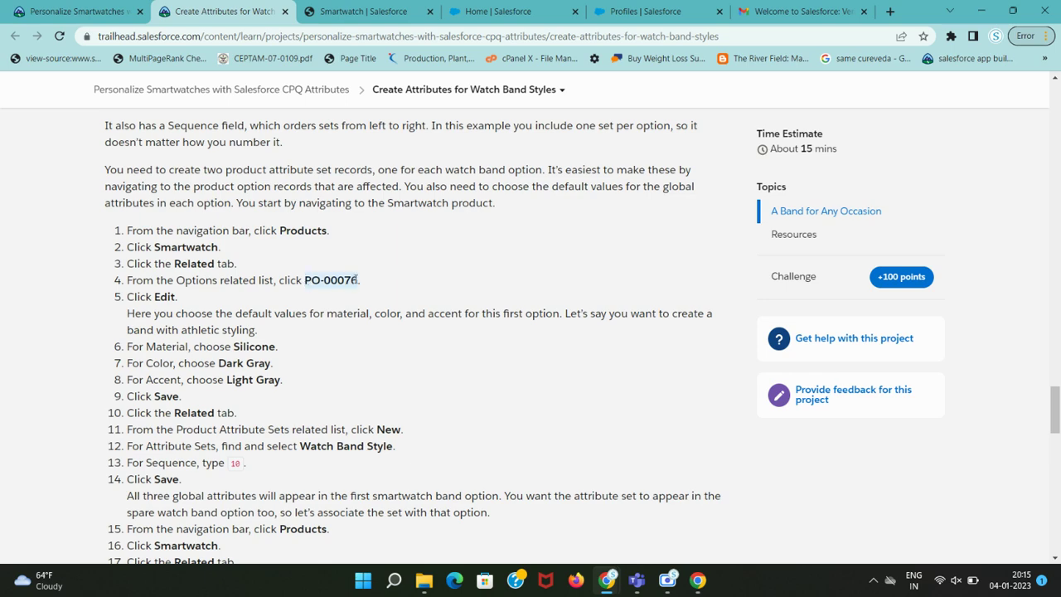
{"action": "left_click", "coordinate": [367, 11]}
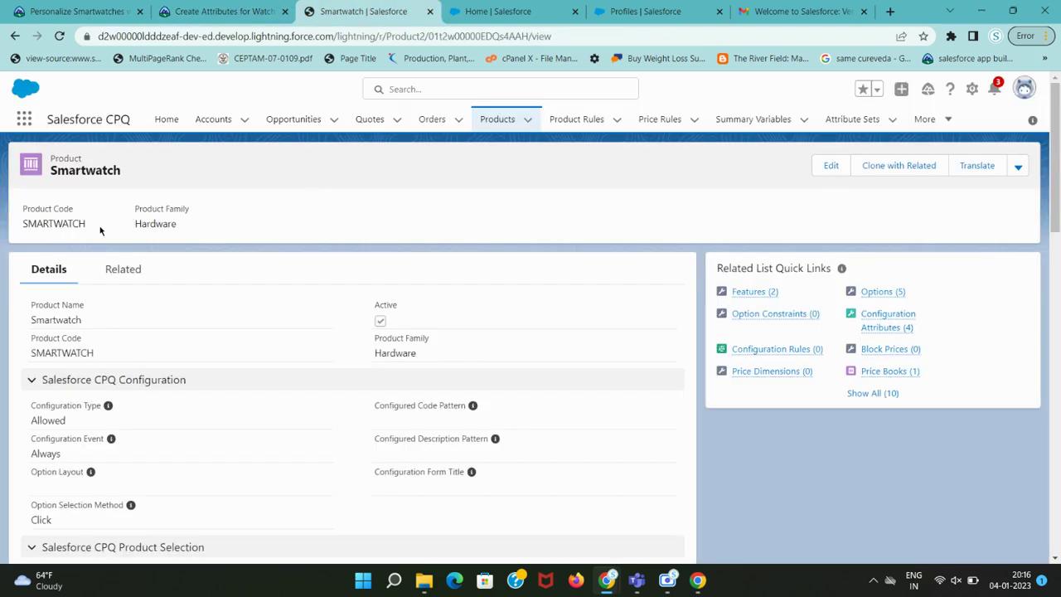
{"action": "left_click", "coordinate": [125, 268]}
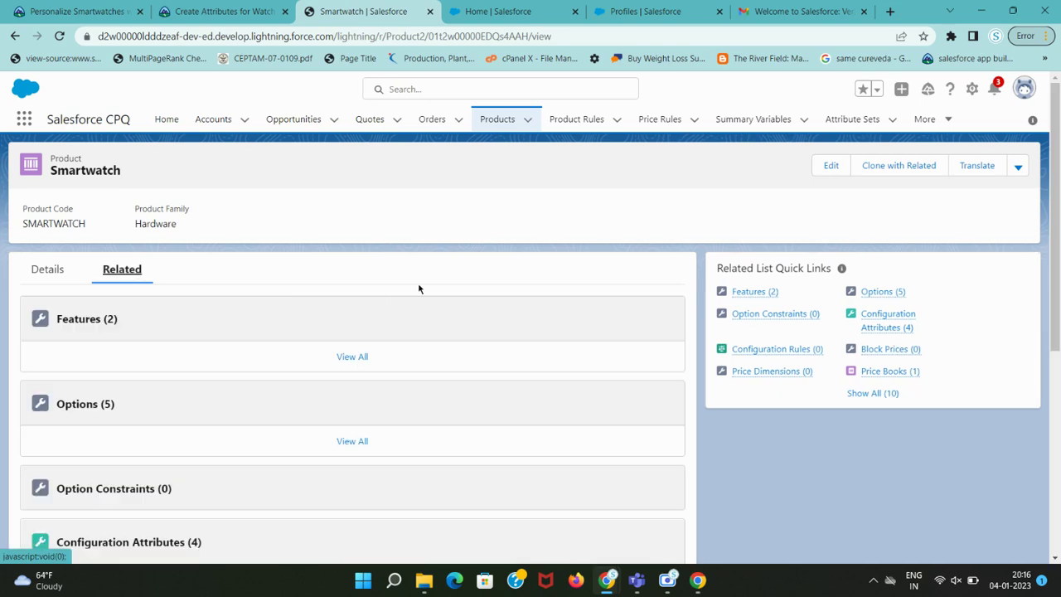
{"action": "key", "text": "ctrl+f"}
{"action": "key", "text": "ctrl+v"}
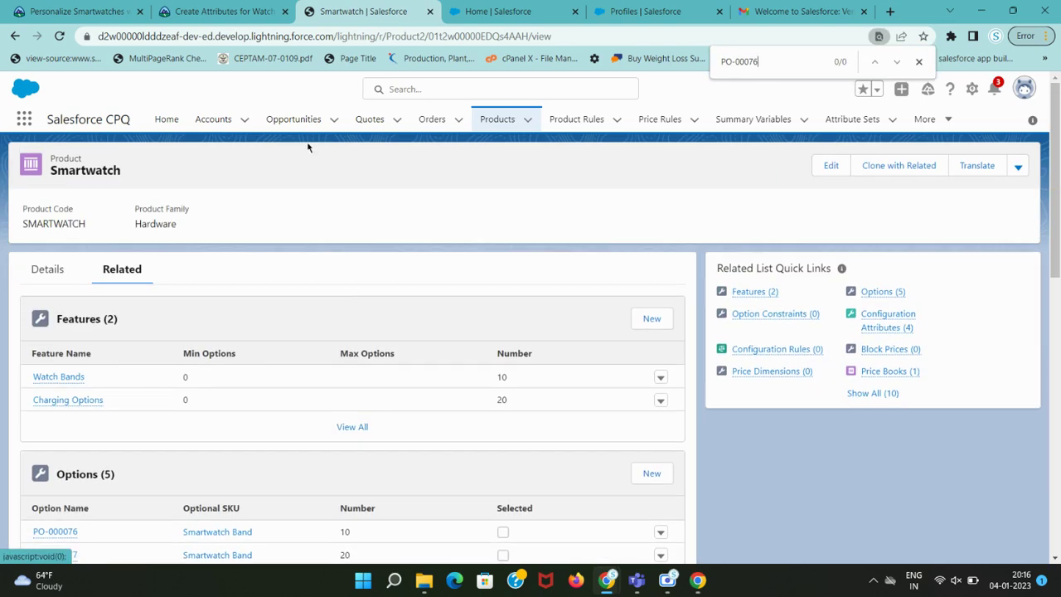
- Copy Options from the Trailhead instructions and search the Smartwatch page for the Options related list
{"action": "left_click", "coordinate": [245, 13]}
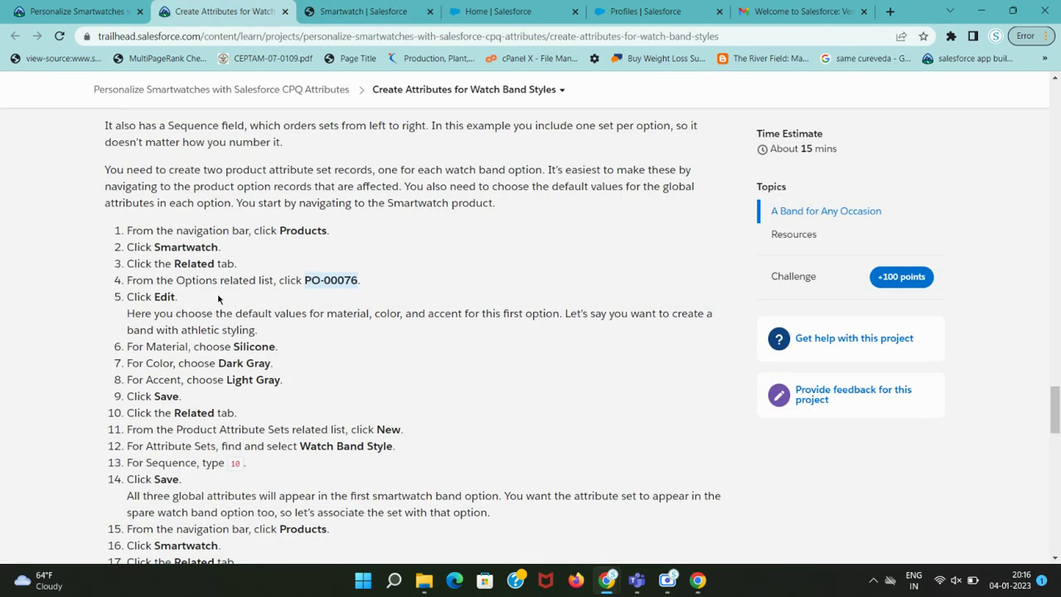
{"action": "left_click_drag", "start_coordinate": [177, 282], "coordinate": [215, 282]}
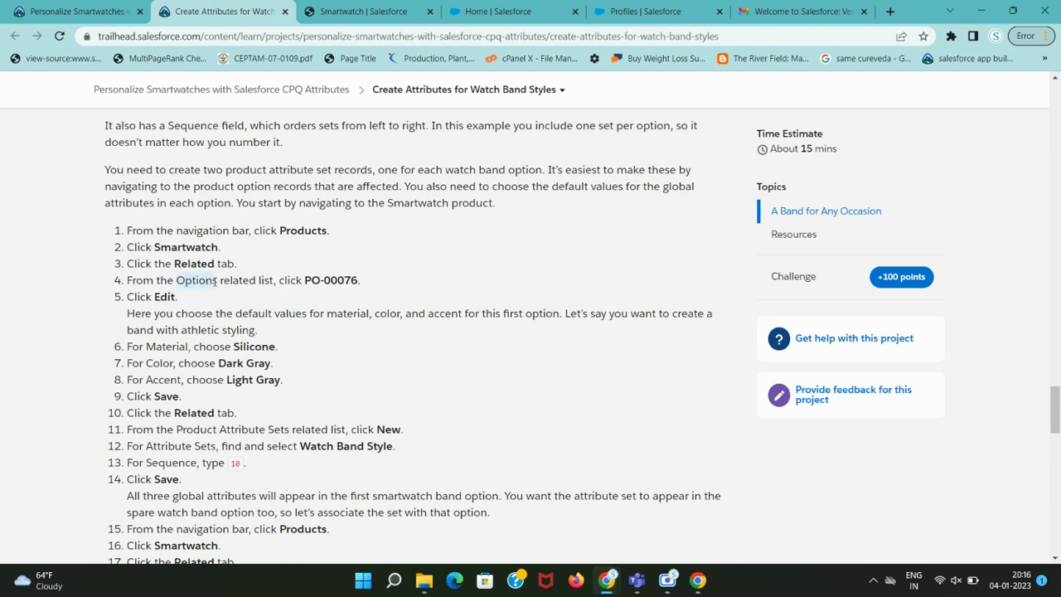
{"action": "key", "text": "ctrl+c"}
{"action": "left_click", "coordinate": [335, 10]}
{"action": "key", "text": "ctrl+f"}
{"action": "key", "text": "ctrl+v"}
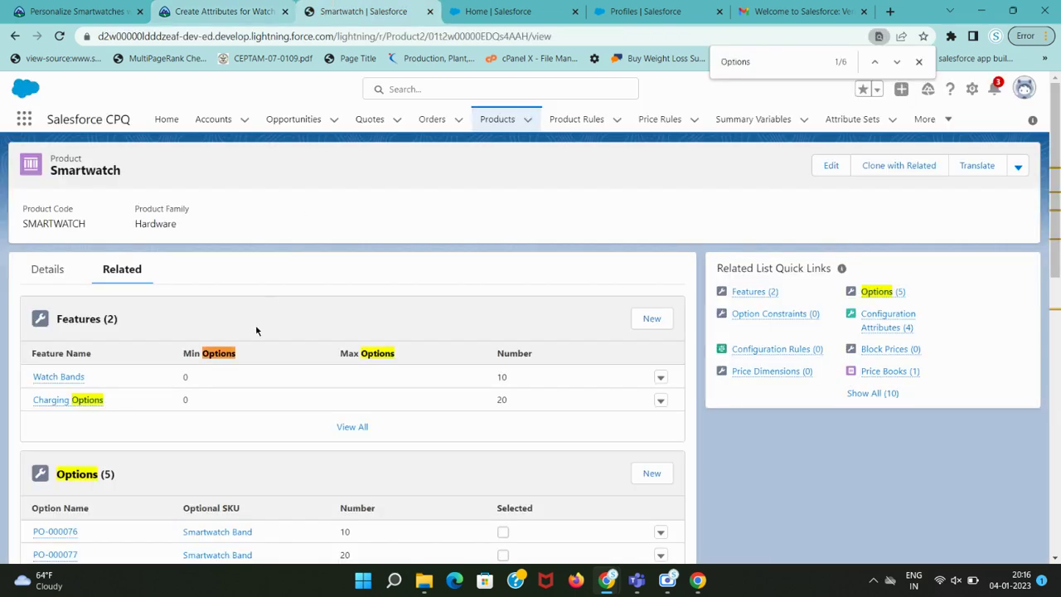
{"action": "scroll", "coordinate": [158, 436], "scroll_direction": "down", "scroll_amount": 3}
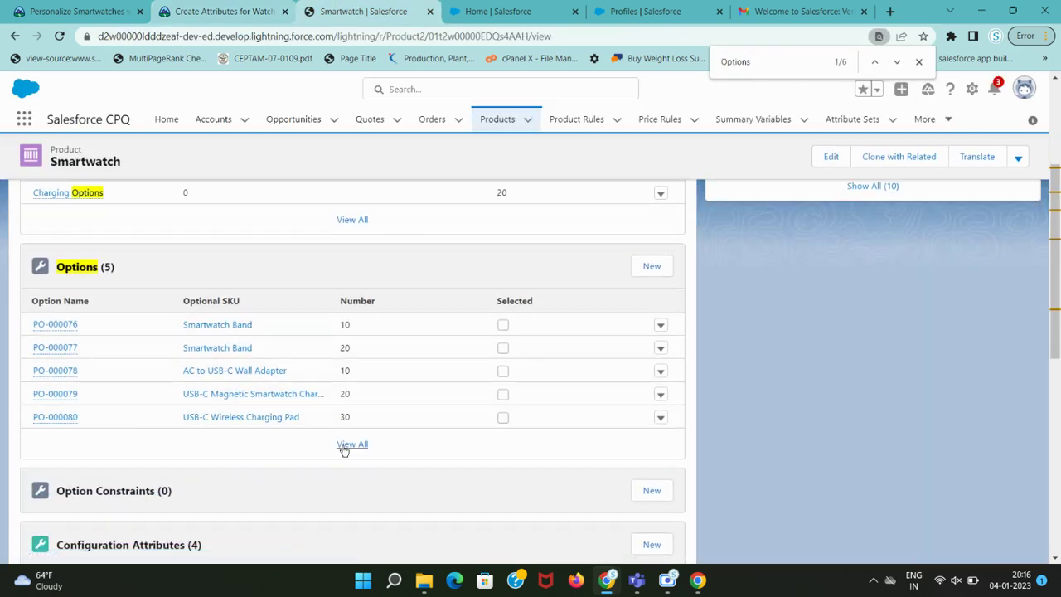
- Show all of the Smartwatch's options, search the list for PO-00076 copied from the Trailhead instructions, and open option PO-000076
{"action": "left_click", "coordinate": [347, 445]}
{"action": "left_click", "coordinate": [276, 8]}
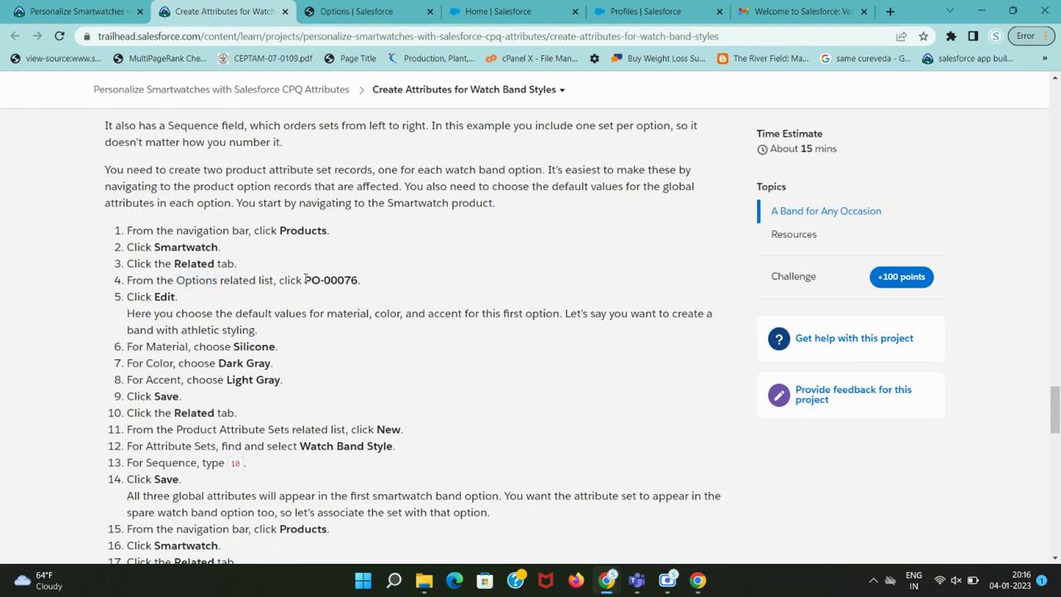
{"action": "left_click_drag", "start_coordinate": [304, 280], "coordinate": [356, 280]}
{"action": "key", "text": "ctrl+c"}
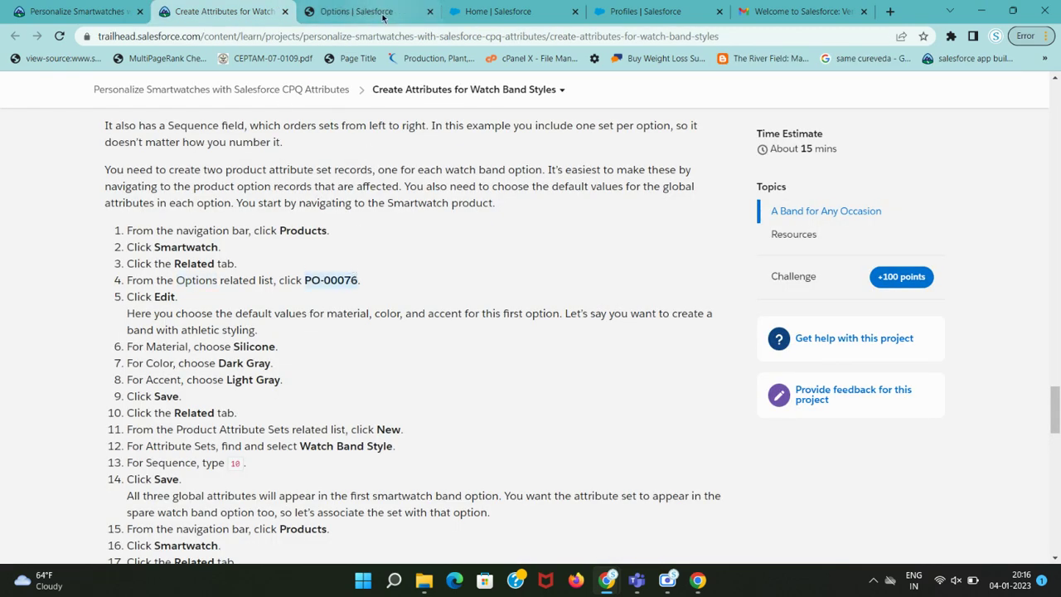
{"action": "left_click", "coordinate": [356, 10]}
{"action": "key", "text": "ctrl+f"}
{"action": "key", "text": "ctrl+v"}
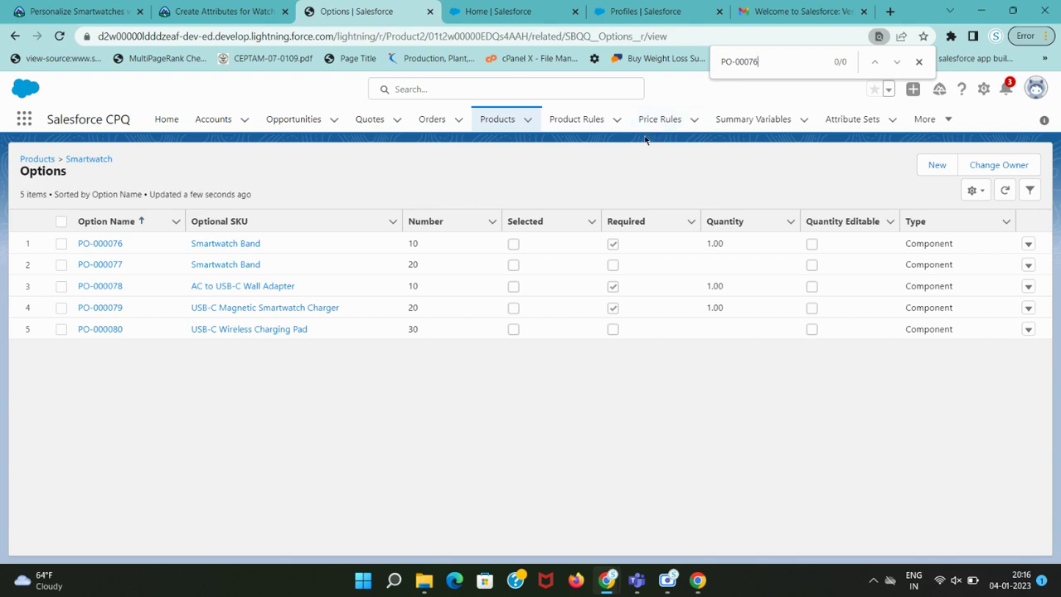
{"action": "left_click", "coordinate": [121, 245]}
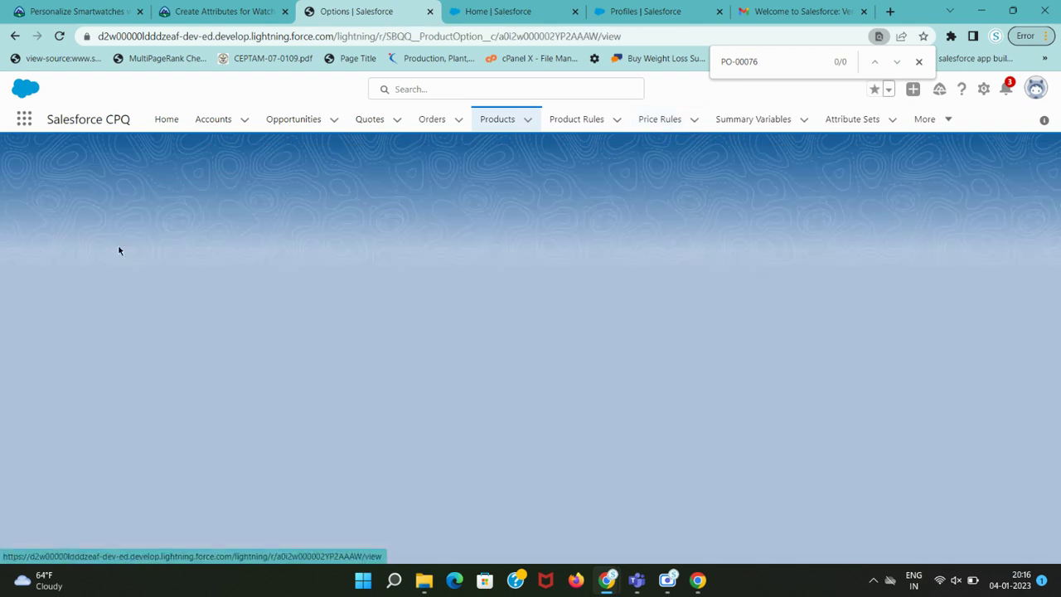
- Check the next Trailhead instruction and open product option PO-000076 for editing
{"action": "left_click", "coordinate": [223, 11]}
{"action": "left_click_drag", "start_coordinate": [152, 297], "coordinate": [177, 299]}
{"action": "left_click", "coordinate": [367, 10]}
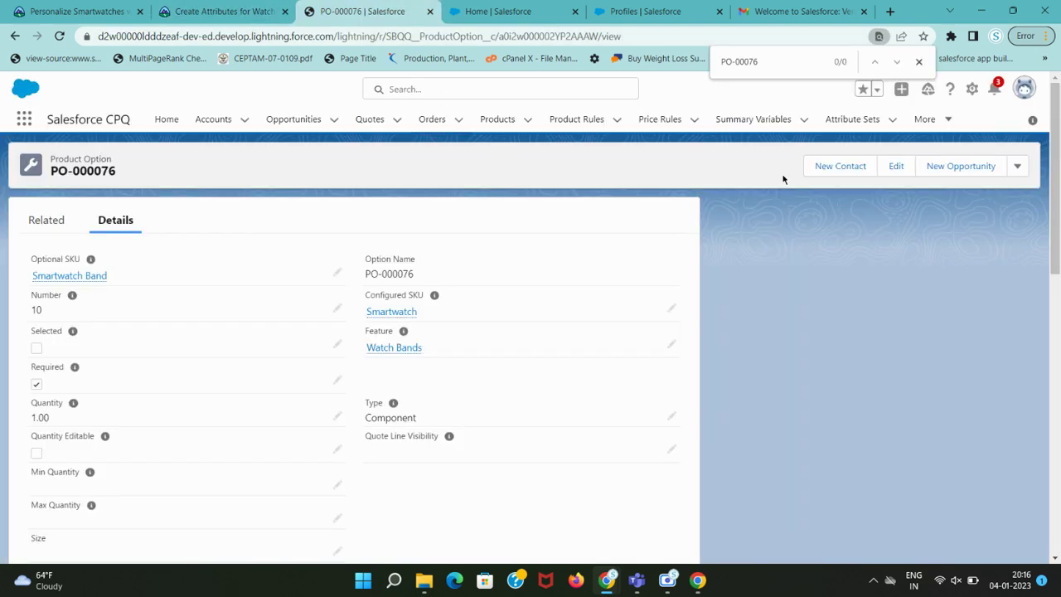
{"action": "left_click", "coordinate": [910, 166]}
- Look up the Material default in the Trailhead instructions and set Material to Silicone for PO-000076
{"action": "left_click", "coordinate": [248, 7]}
{"action": "scroll", "coordinate": [234, 274], "scroll_direction": "down", "scroll_amount": 2}
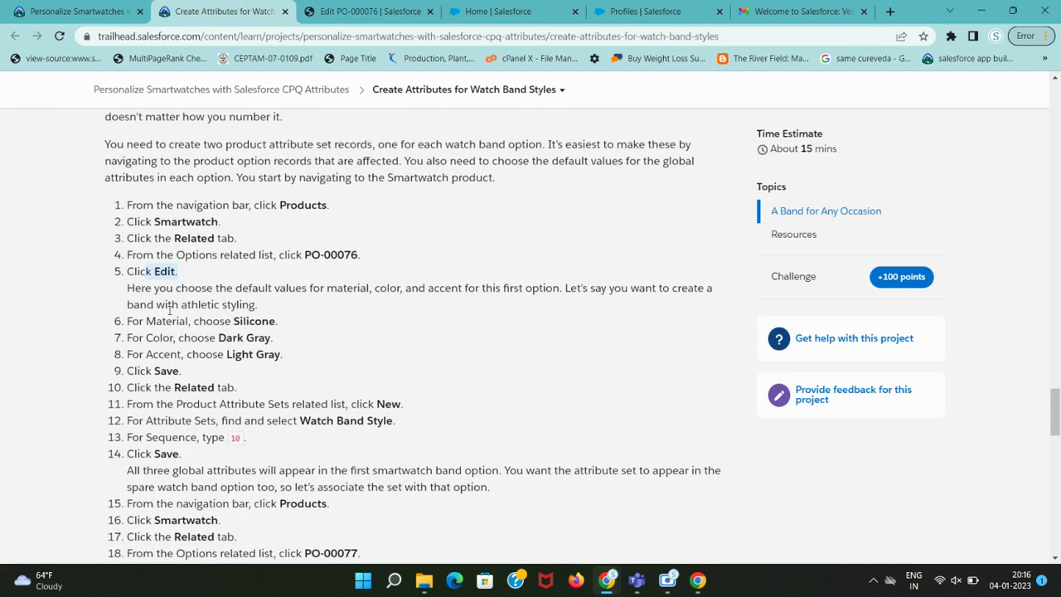
{"action": "double_click", "coordinate": [249, 278]}
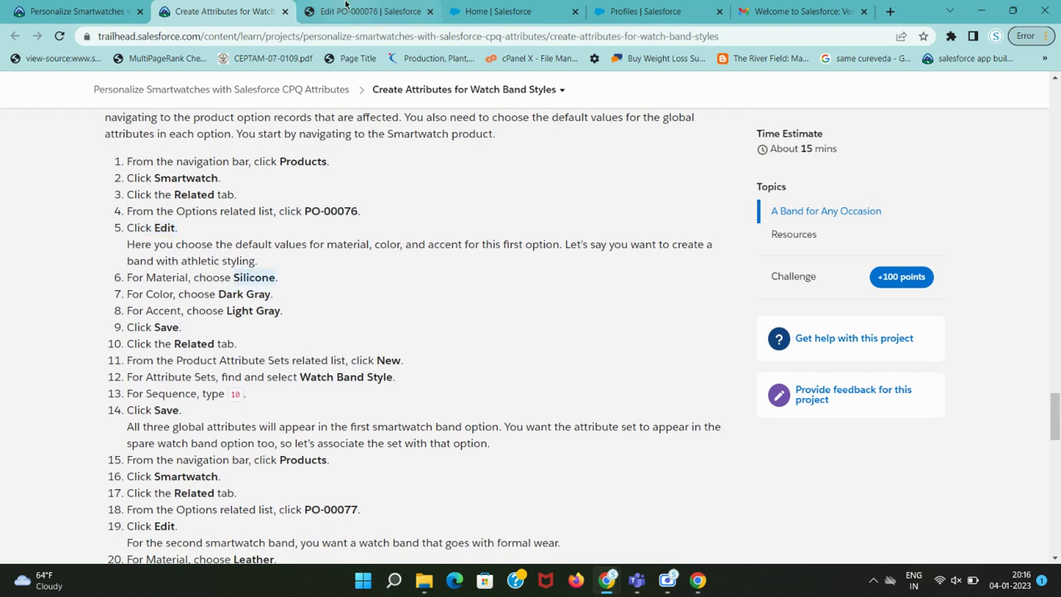
{"action": "left_click", "coordinate": [369, 11]}
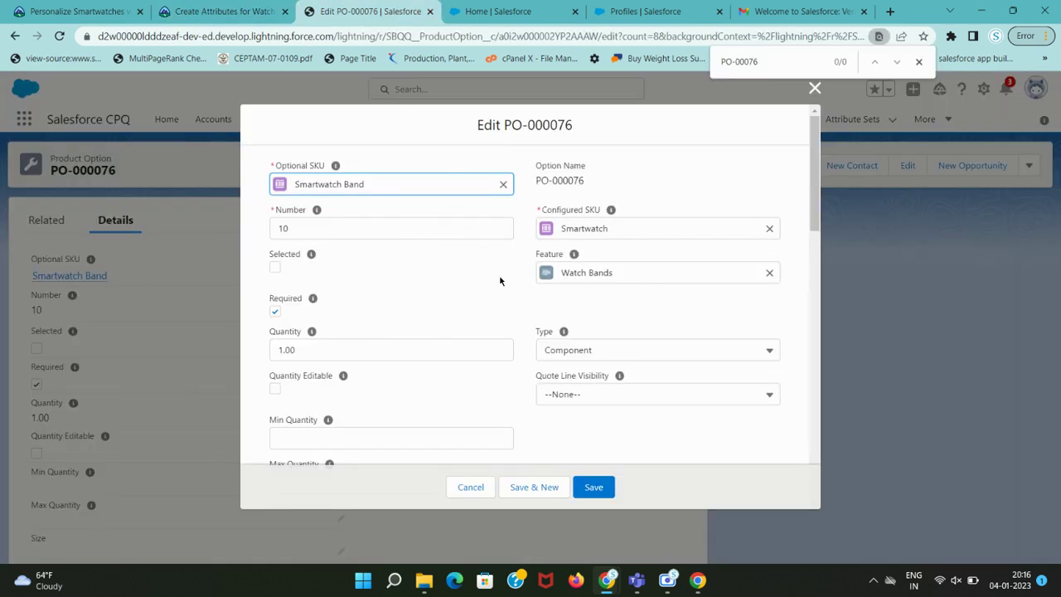
{"action": "scroll", "coordinate": [431, 369], "scroll_direction": "down", "scroll_amount": 1}
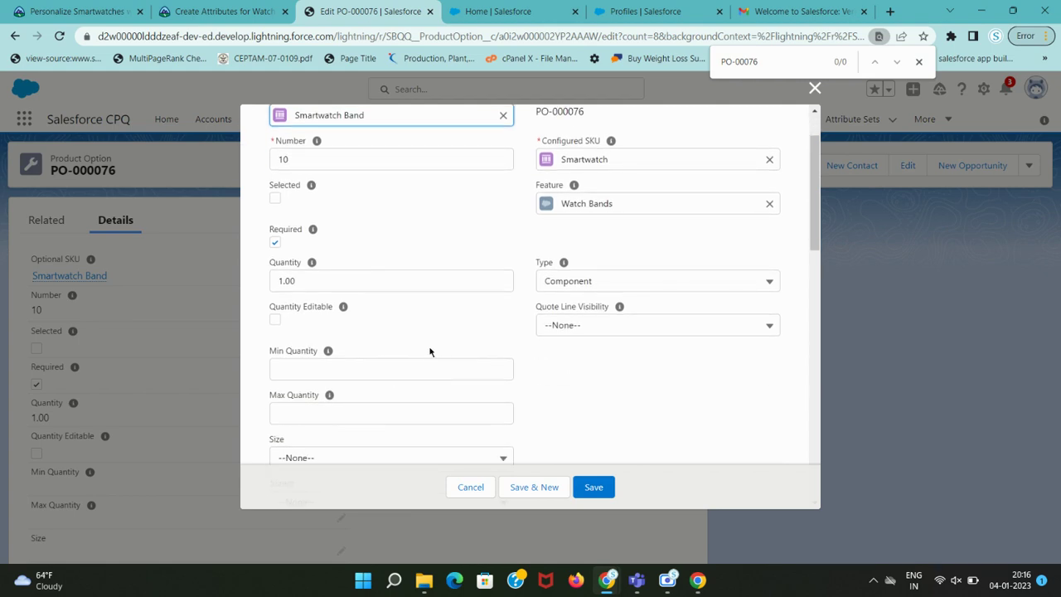
{"action": "left_click", "coordinate": [224, 11]}
{"action": "double_click", "coordinate": [176, 278]}
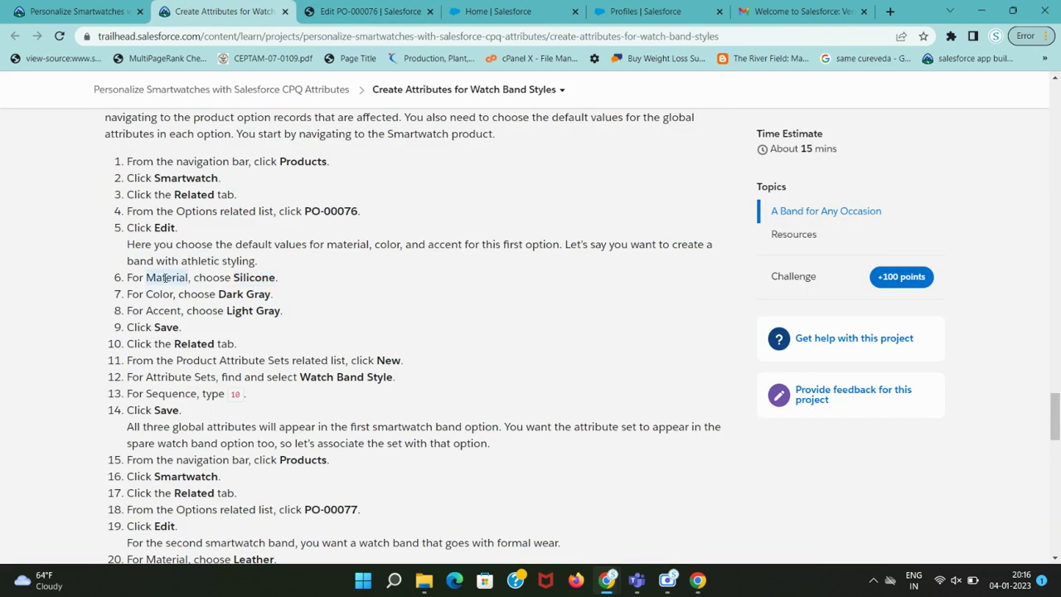
{"action": "left_click", "coordinate": [370, 11]}
{"action": "left_click", "coordinate": [351, 322]}
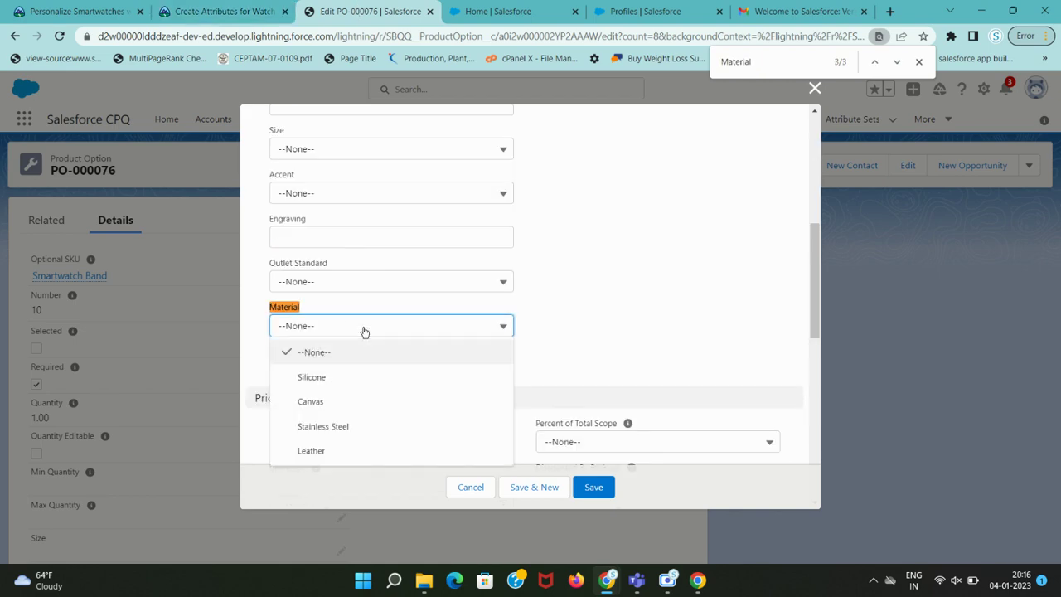
{"action": "left_click", "coordinate": [357, 375]}
- Find the Color field using the name from the Trailhead instructions and set it to Dark Gray
{"action": "left_click", "coordinate": [251, 7]}
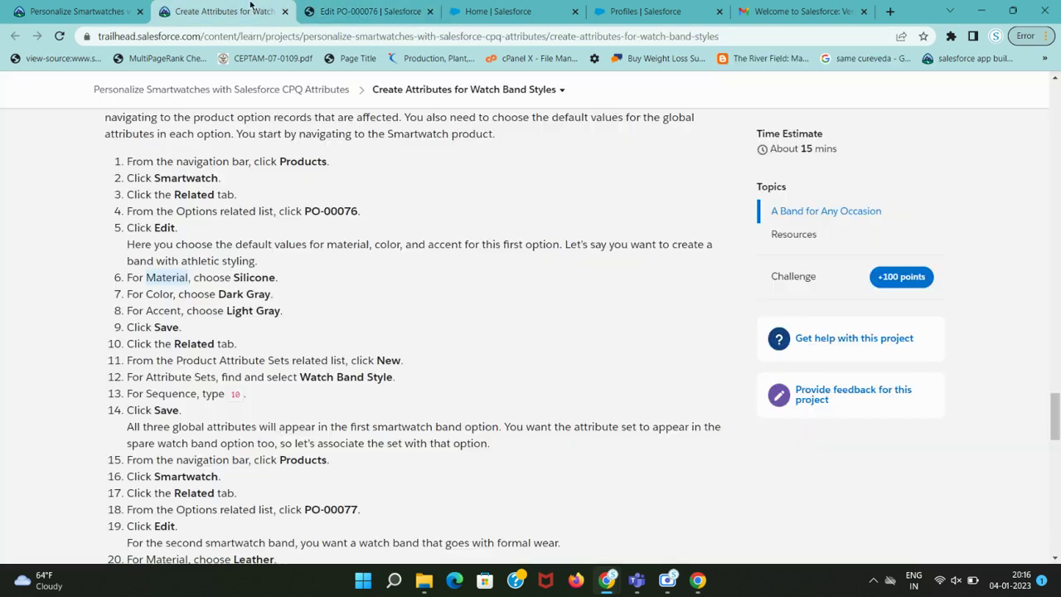
{"action": "double_click", "coordinate": [157, 294]}
{"action": "left_click", "coordinate": [354, 12]}
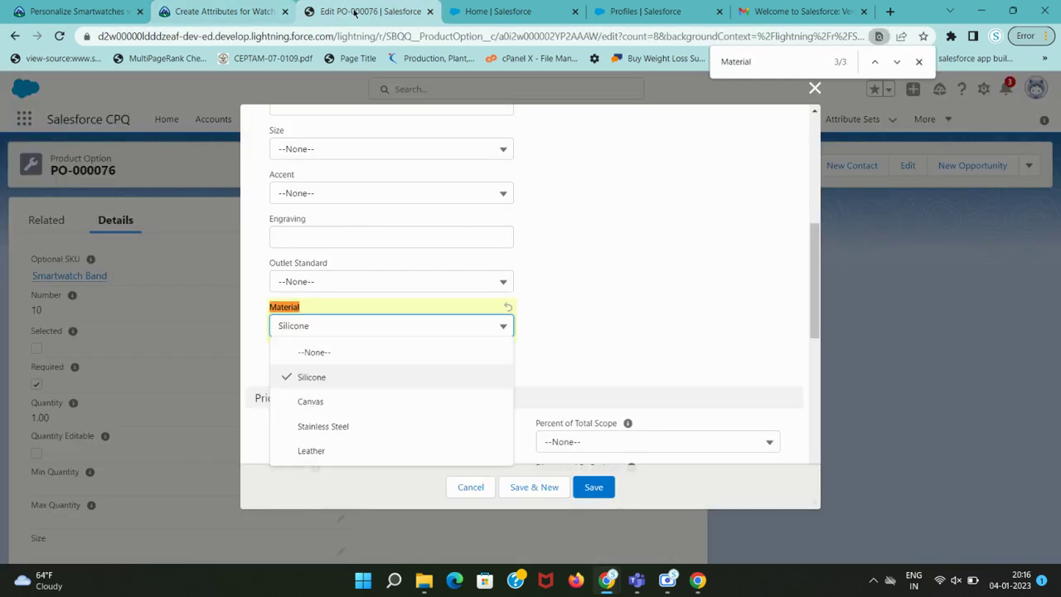
{"action": "left_click", "coordinate": [554, 263]}
{"action": "key", "text": "ctrl+f"}
{"action": "key", "text": "ctrl+v"}
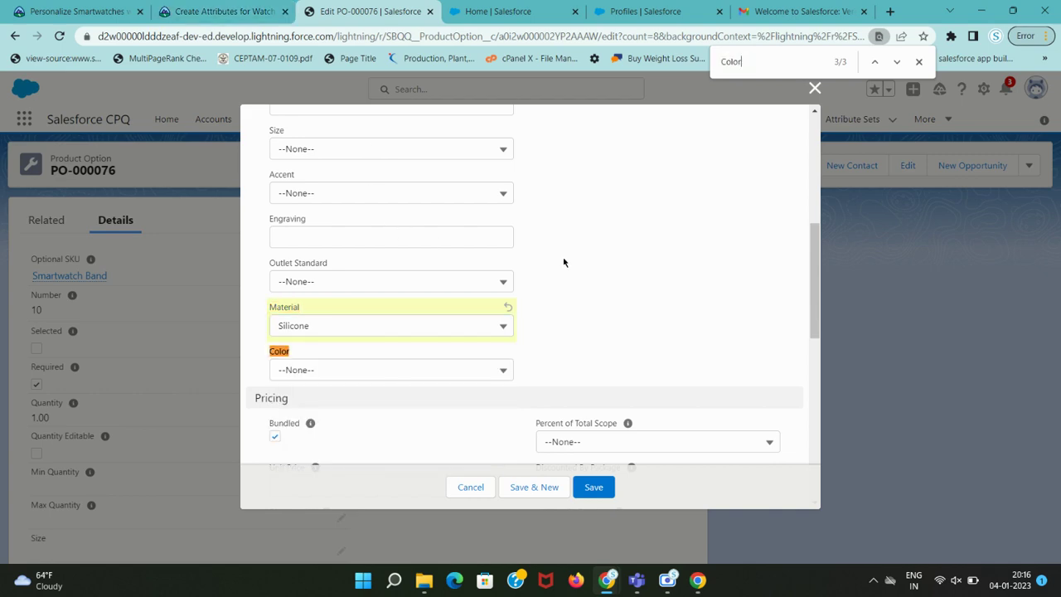
{"action": "left_click", "coordinate": [265, 11]}
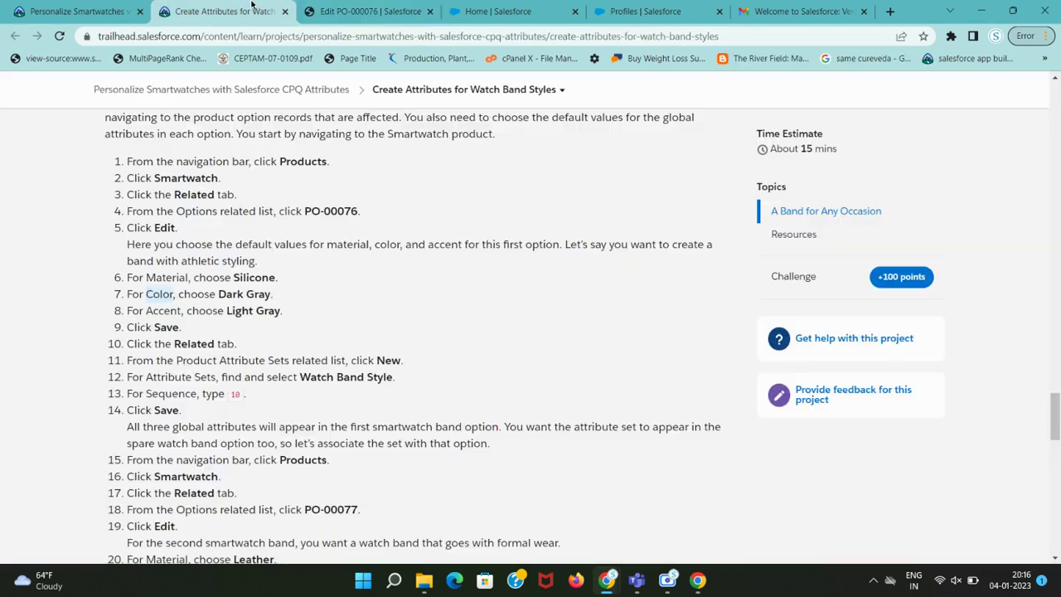
{"action": "left_click", "coordinate": [352, 12]}
{"action": "left_click", "coordinate": [363, 372]}
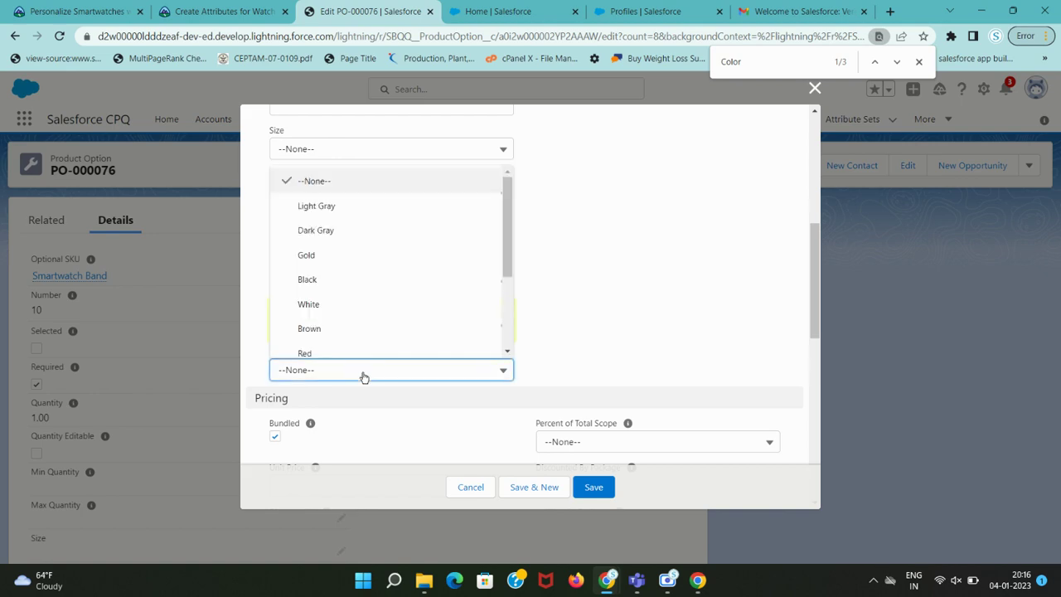
{"action": "left_click", "coordinate": [380, 231]}
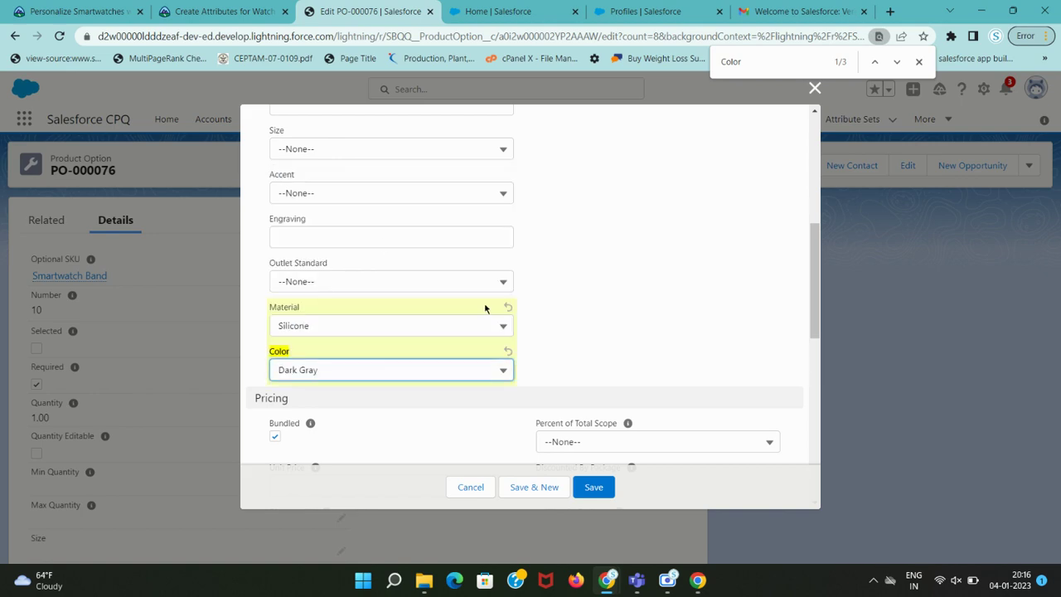
- Find the Accent field using the name from the Trailhead instructions and set it to Light Gray
{"action": "left_click", "coordinate": [211, 12]}
{"action": "double_click", "coordinate": [164, 311]}
{"action": "key", "text": "ctrl+c"}
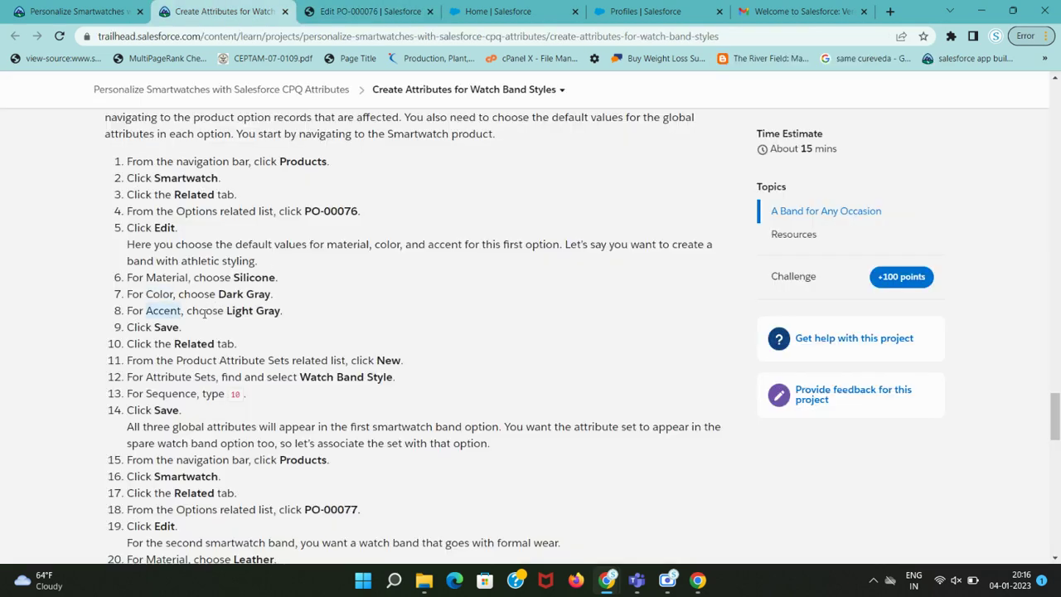
{"action": "left_click", "coordinate": [369, 8]}
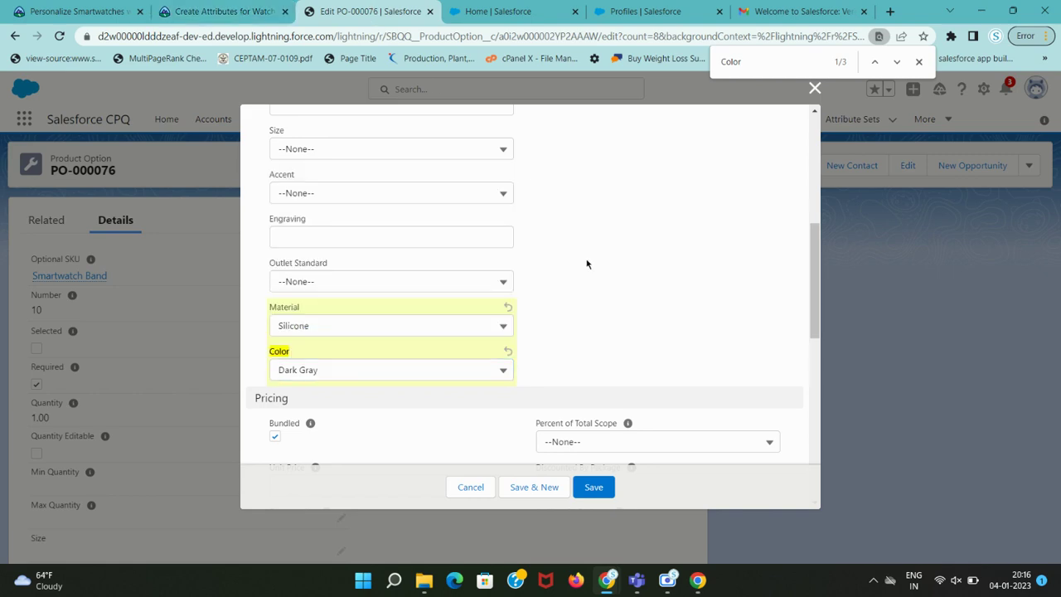
{"action": "key", "text": "ctrl+f"}
{"action": "key", "text": "ctrl+v"}
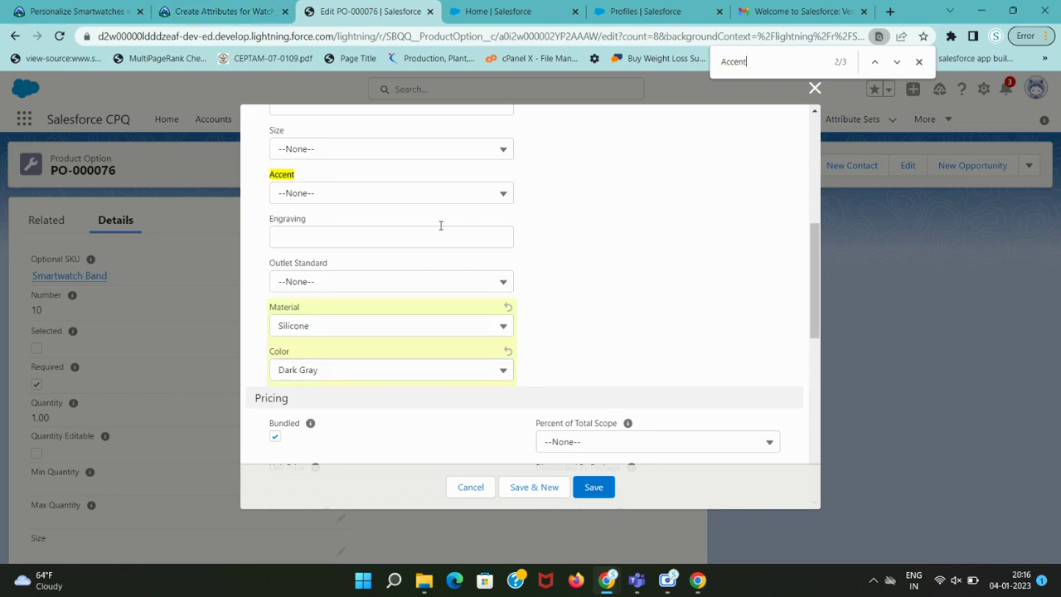
{"action": "left_click", "coordinate": [256, 10]}
{"action": "left_click", "coordinate": [369, 11]}
{"action": "left_click", "coordinate": [367, 195]}
{"action": "left_click", "coordinate": [358, 248]}
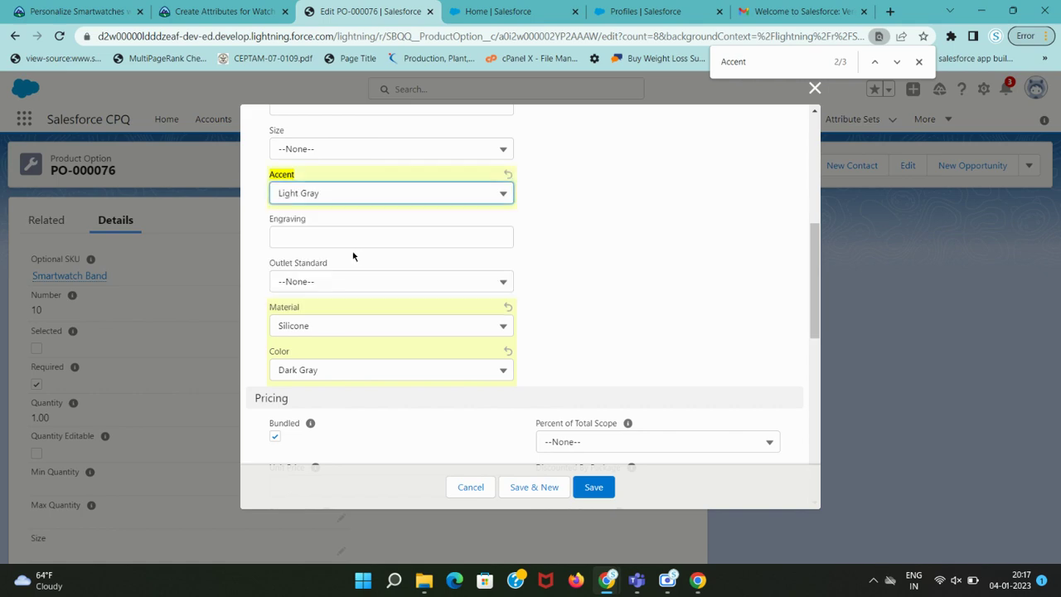
- Check the following Trailhead instruction and save the edited product option PO-000076
{"action": "left_click", "coordinate": [239, 10]}
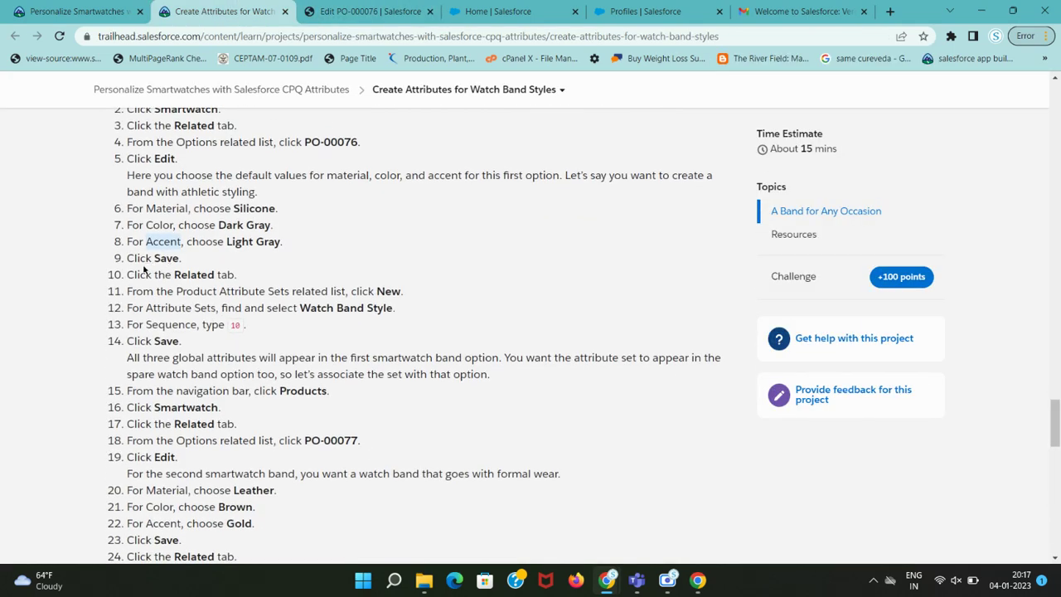
{"action": "left_click_drag", "start_coordinate": [142, 258], "coordinate": [194, 264]}
{"action": "left_click", "coordinate": [369, 11]}
{"action": "scroll", "coordinate": [340, 264], "scroll_direction": "down", "scroll_amount": 1}
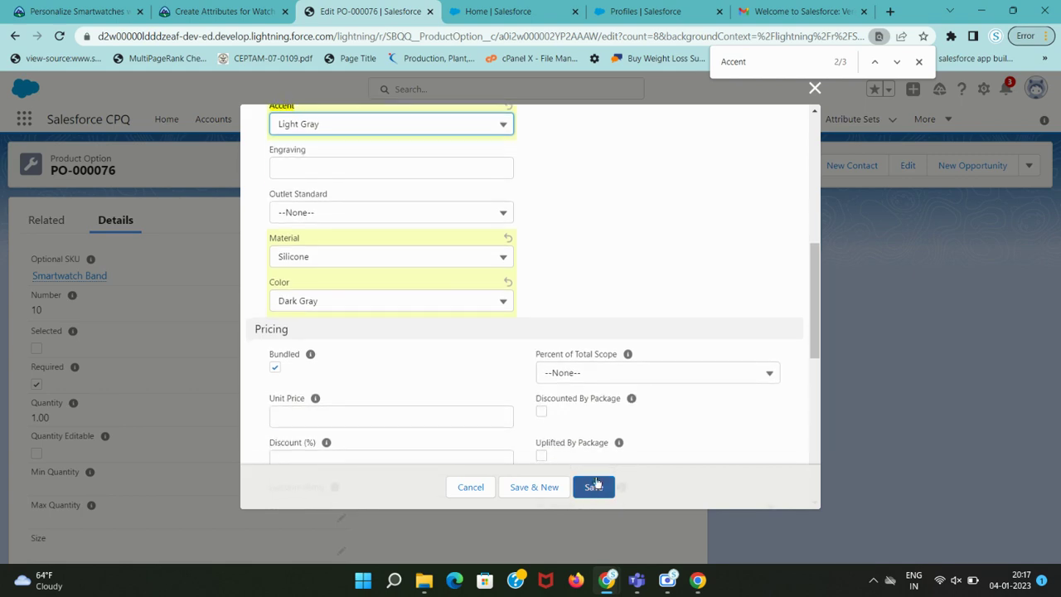
{"action": "left_click", "coordinate": [594, 488]}
- Read the next Trailhead instruction, close the page search and show the related lists of PO-000076
{"action": "left_click", "coordinate": [228, 11]}
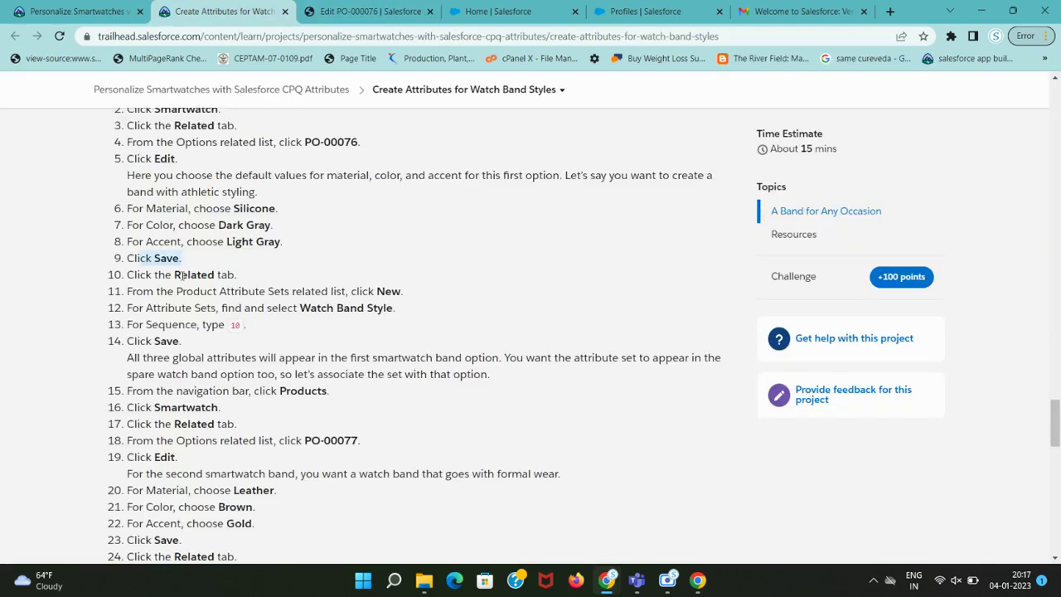
{"action": "left_click_drag", "start_coordinate": [174, 274], "coordinate": [214, 274]}
{"action": "left_click", "coordinate": [359, 10]}
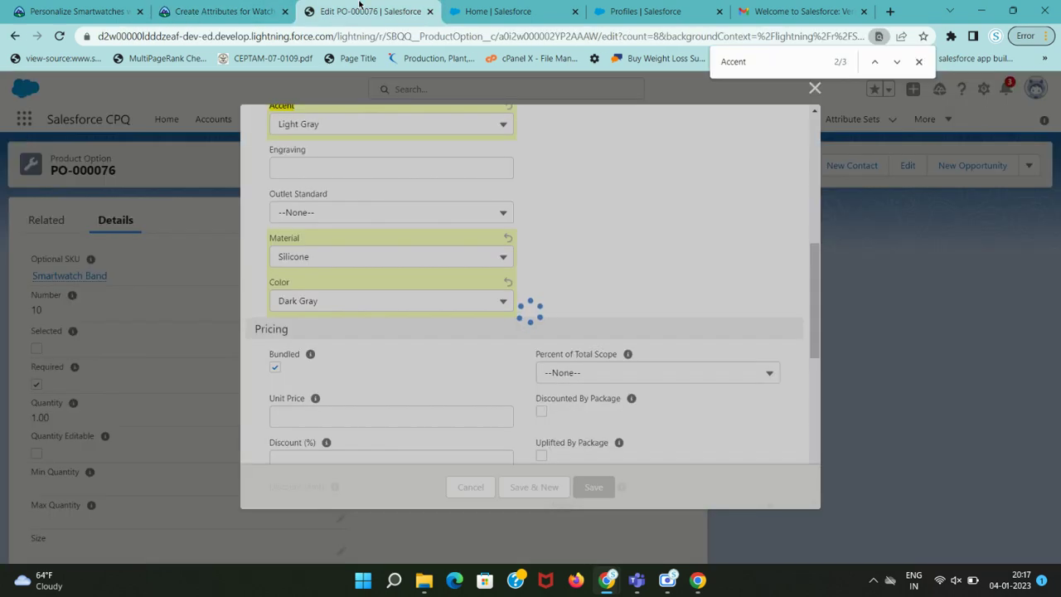
{"action": "left_click", "coordinate": [919, 62]}
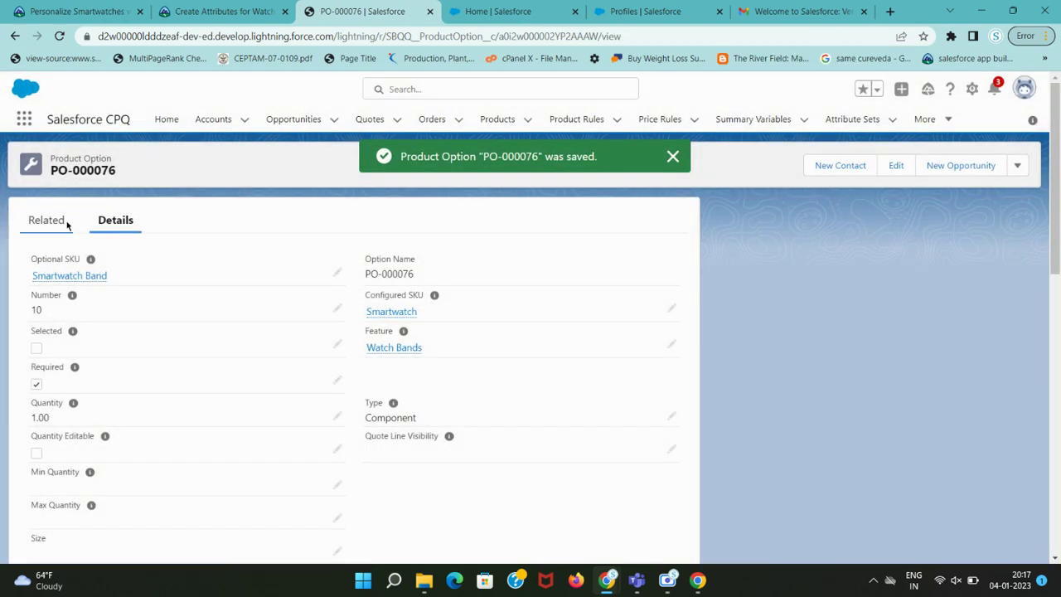
{"action": "left_click", "coordinate": [63, 222]}
- Copy the Product Attribute Sets list name from the Trailhead instructions and search the PO-000076 page for it
{"action": "left_click", "coordinate": [220, 10]}
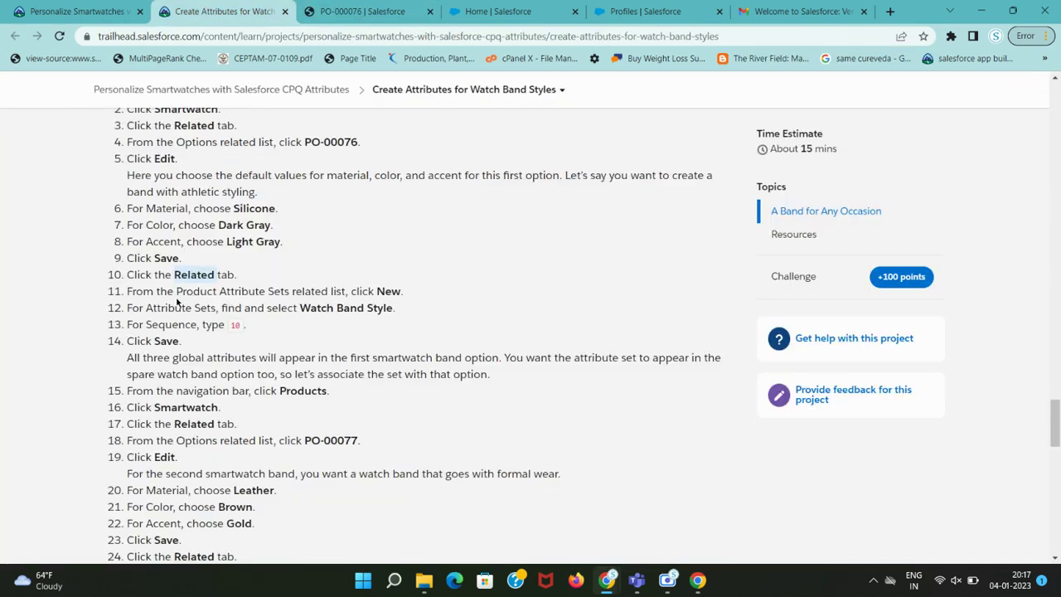
{"action": "left_click_drag", "start_coordinate": [176, 288], "coordinate": [279, 292]}
{"action": "key", "text": "ctrl+c"}
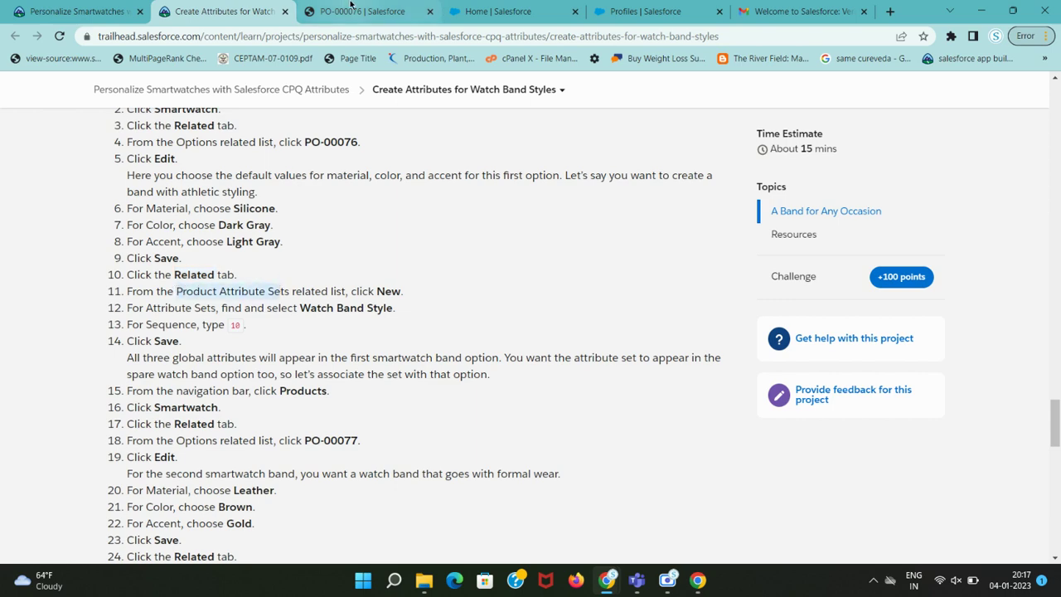
{"action": "left_click", "coordinate": [353, 11]}
{"action": "key", "text": "ctrl+f"}
{"action": "key", "text": "ctrl+v"}
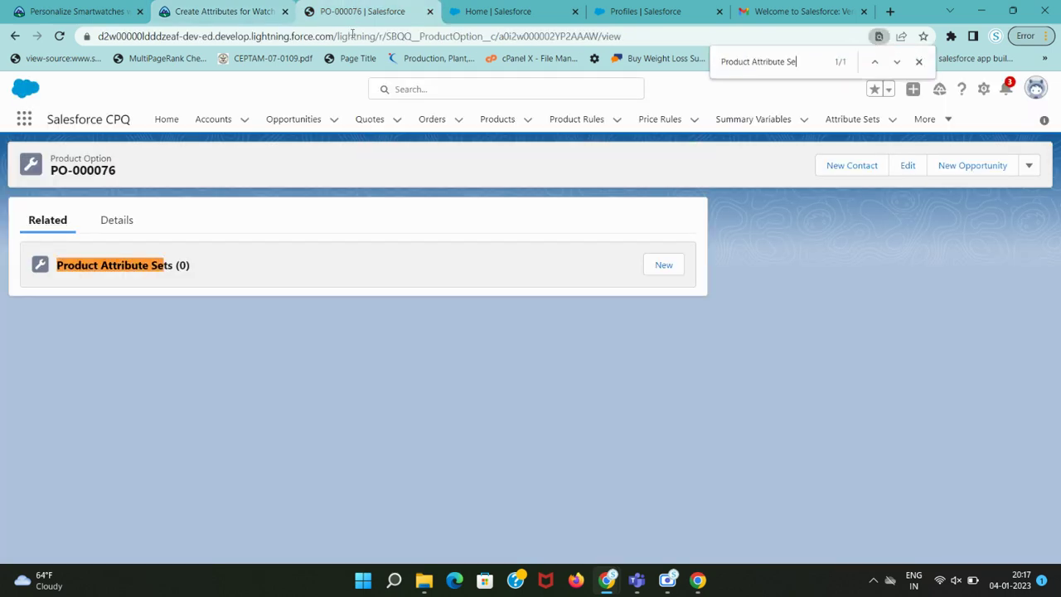
- Start a new product attribute set for PO-000076 and select Watch Band Style as its attribute set
{"action": "left_click", "coordinate": [655, 266]}
{"action": "key", "text": "ctrl+shift+Tab"}
{"action": "left_click", "coordinate": [299, 307]}
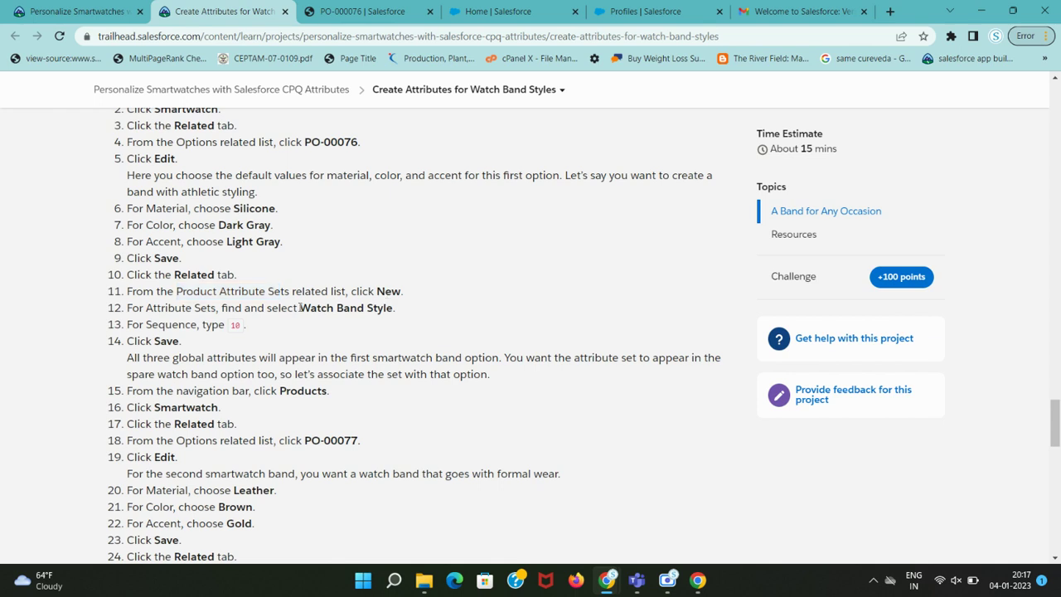
{"action": "left_click_drag", "start_coordinate": [300, 307], "coordinate": [392, 308]}
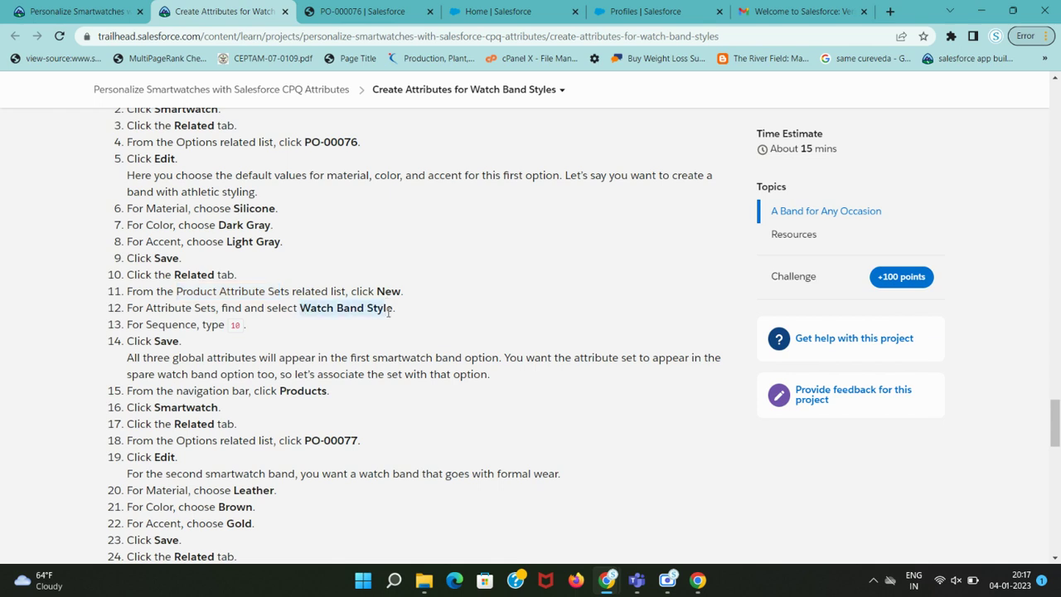
{"action": "left_click", "coordinate": [365, 11]}
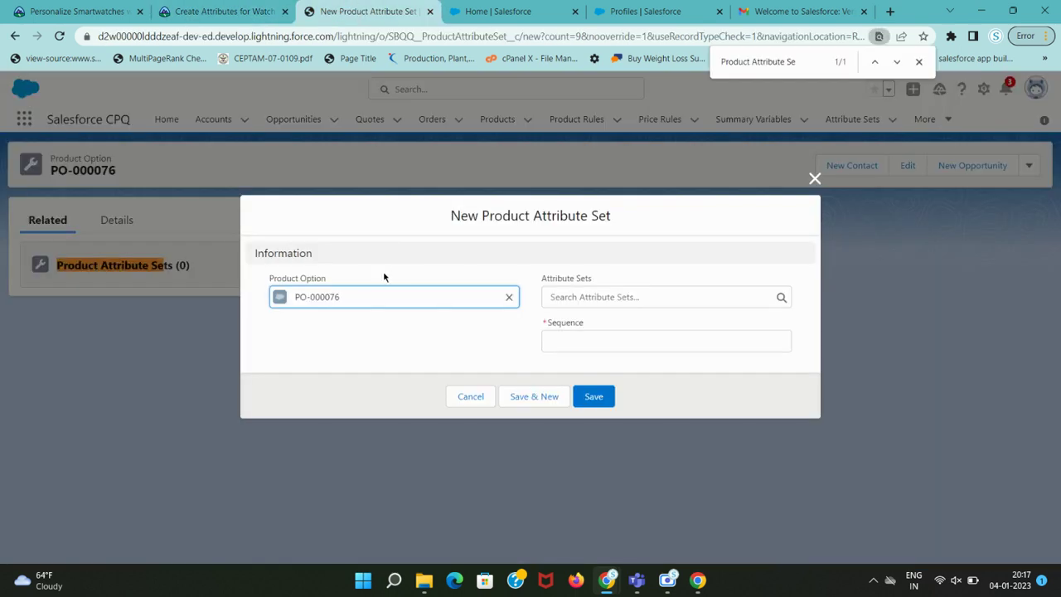
{"action": "left_click", "coordinate": [578, 296]}
{"action": "type", "text": "Watch Band Style"}
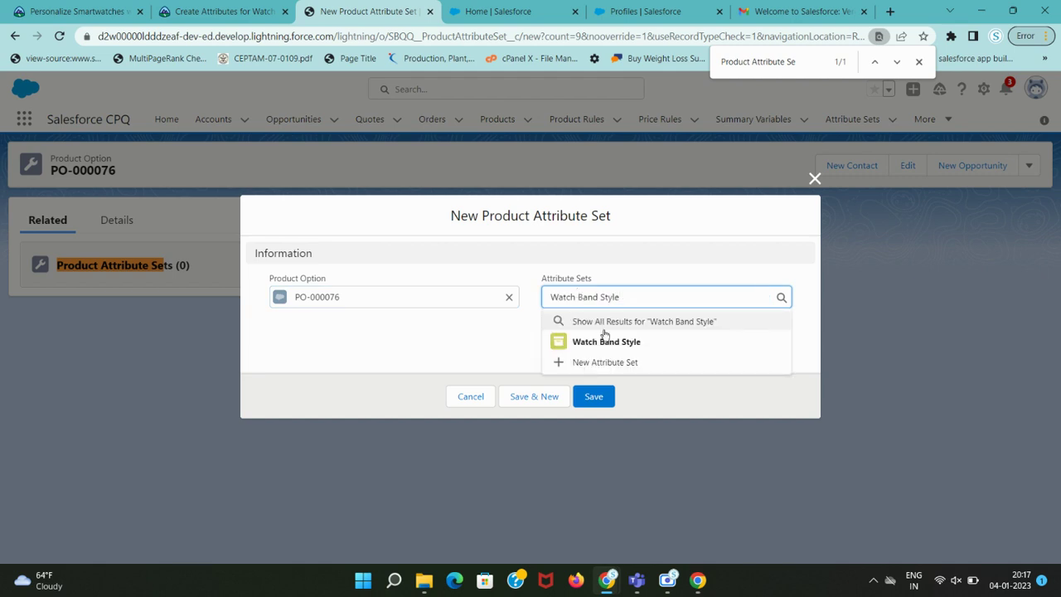
{"action": "left_click", "coordinate": [605, 339]}
- Following the Trailhead instructions, set the sequence to 10 and save the Watch Band Style product attribute set for PO-000076
{"action": "left_click", "coordinate": [223, 11]}
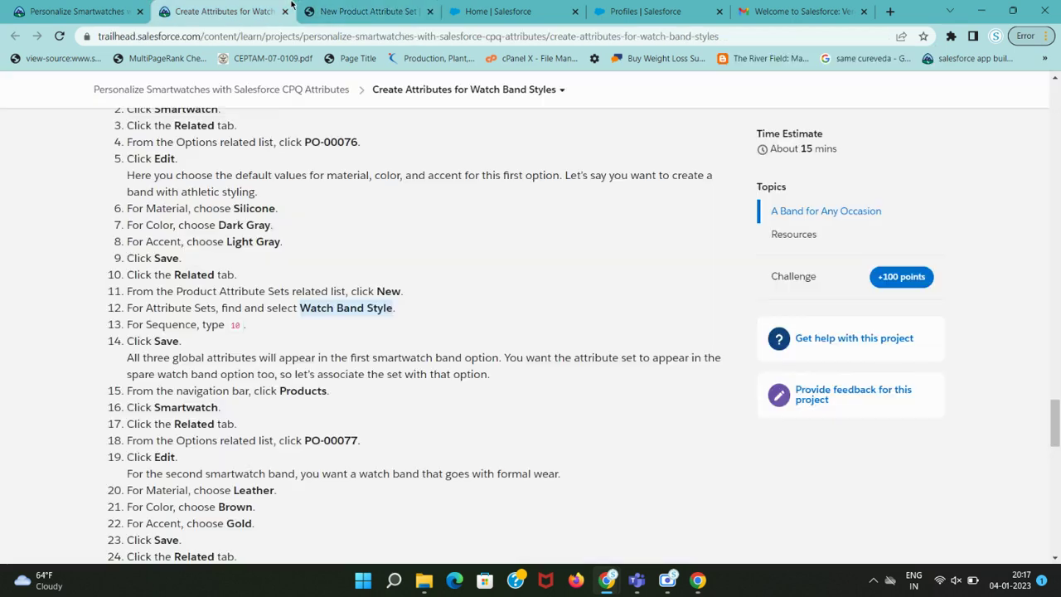
{"action": "left_click_drag", "start_coordinate": [176, 324], "coordinate": [268, 334]}
{"action": "left_click", "coordinate": [365, 11]}
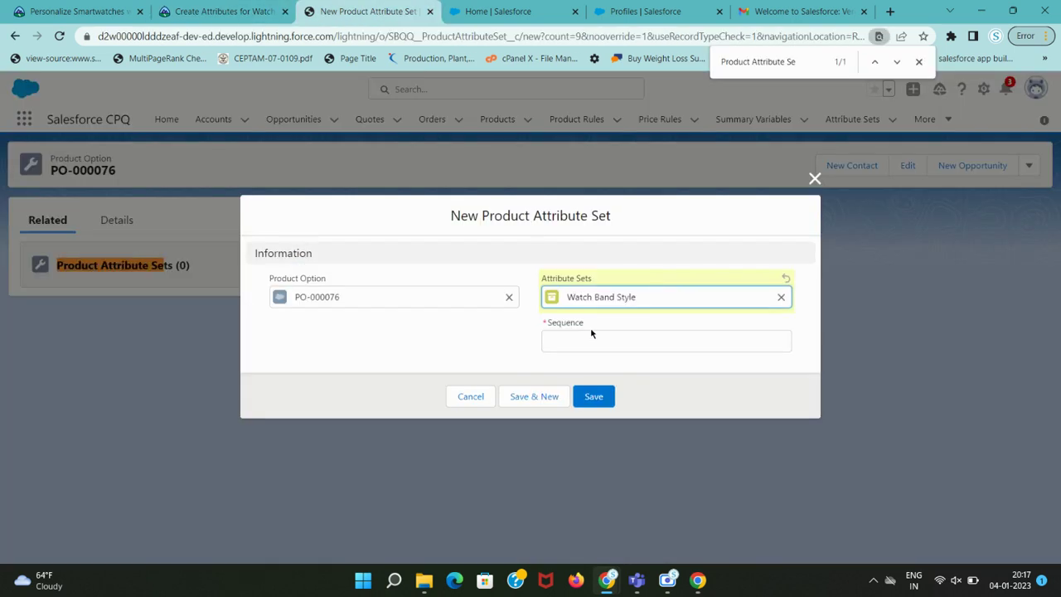
{"action": "left_click", "coordinate": [596, 344]}
{"action": "type", "text": "10"}
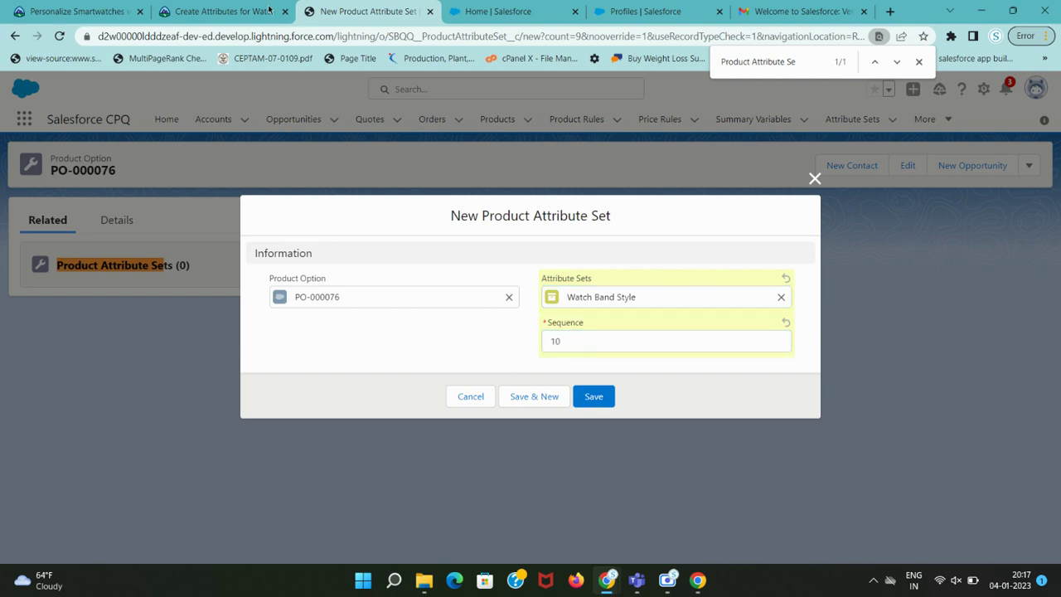
{"action": "left_click", "coordinate": [266, 12]}
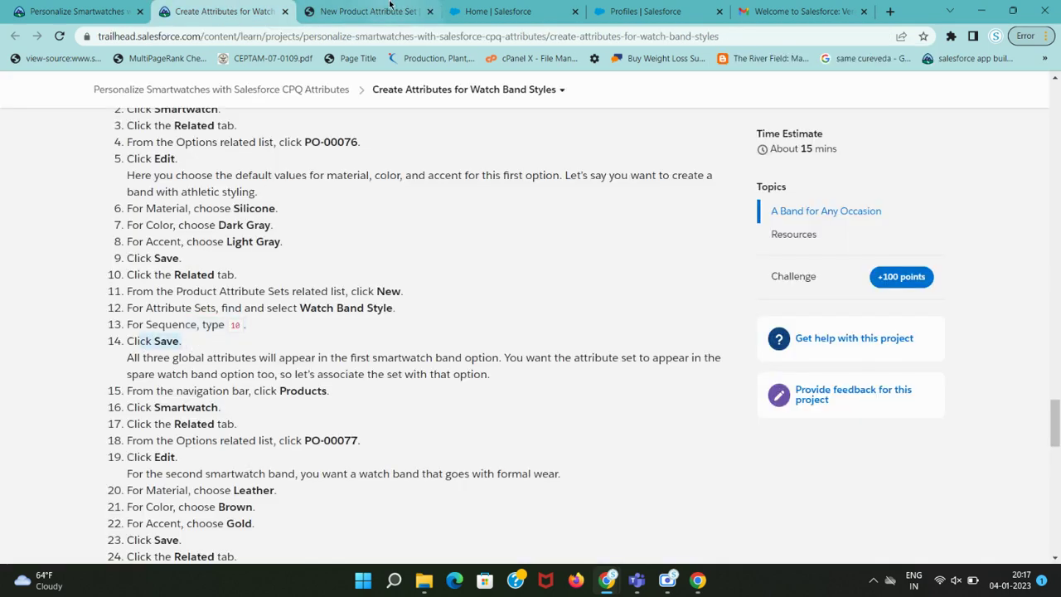
{"action": "left_click", "coordinate": [368, 12]}
{"action": "left_click", "coordinate": [590, 398]}
- Copy the word Products from the next Trailhead instruction and use it to find and open the Products list in Salesforce
{"action": "left_click", "coordinate": [224, 11]}
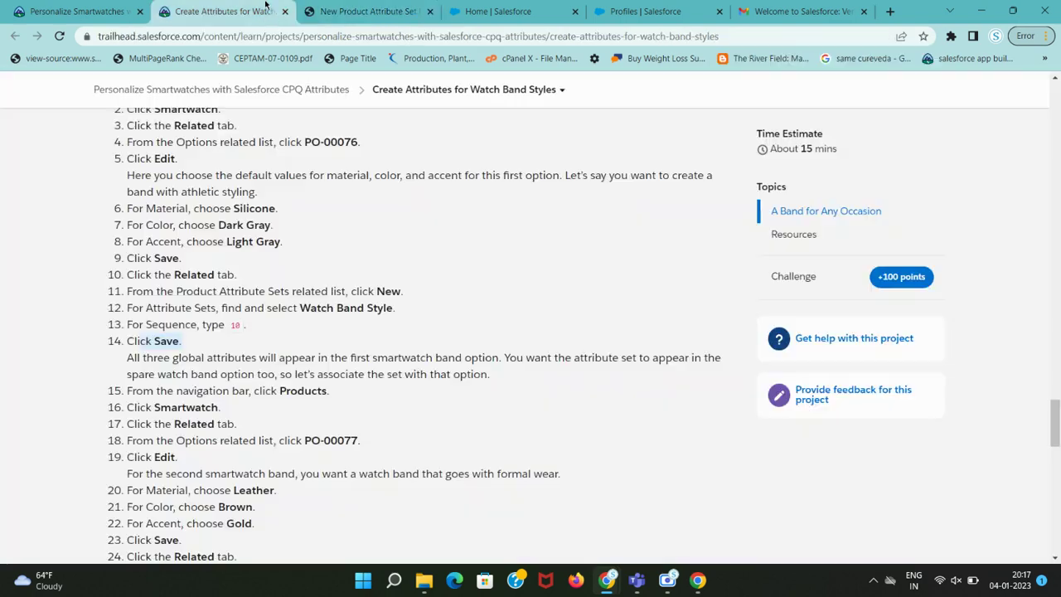
{"action": "scroll", "coordinate": [207, 264], "scroll_direction": "down", "scroll_amount": 3}
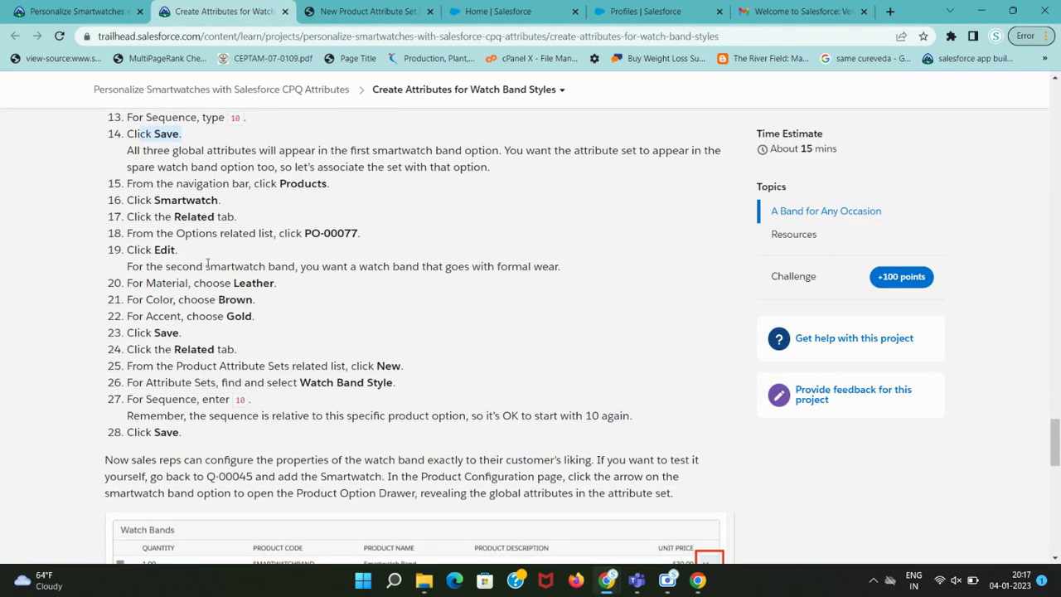
{"action": "double_click", "coordinate": [294, 184]}
{"action": "key", "text": "ctrl+c"}
{"action": "left_click", "coordinate": [329, 8]}
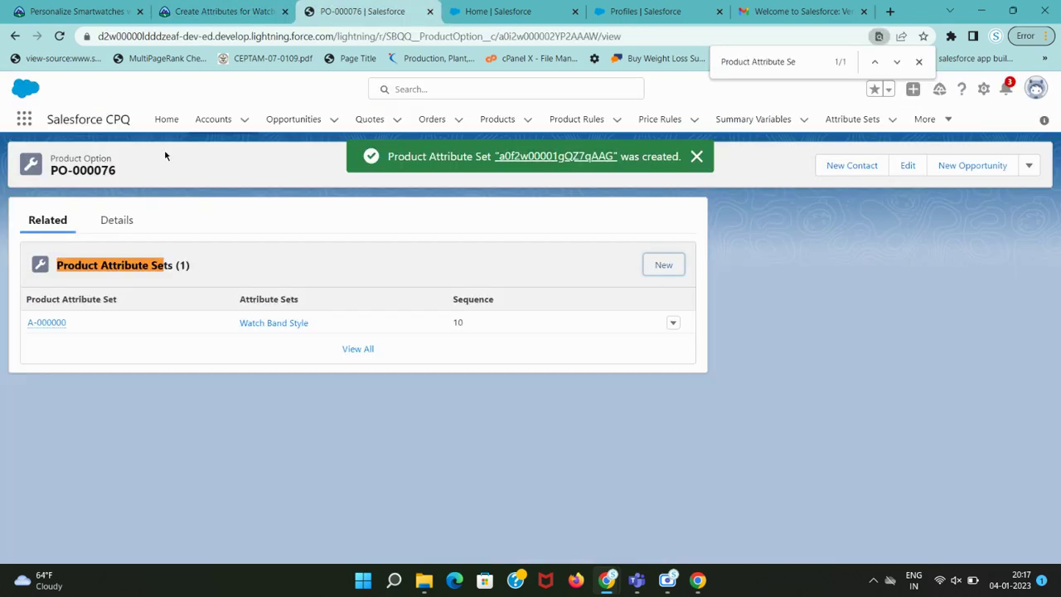
{"action": "left_click", "coordinate": [25, 119]}
{"action": "key", "text": "ctrl+v"}
{"action": "left_click", "coordinate": [55, 246]}
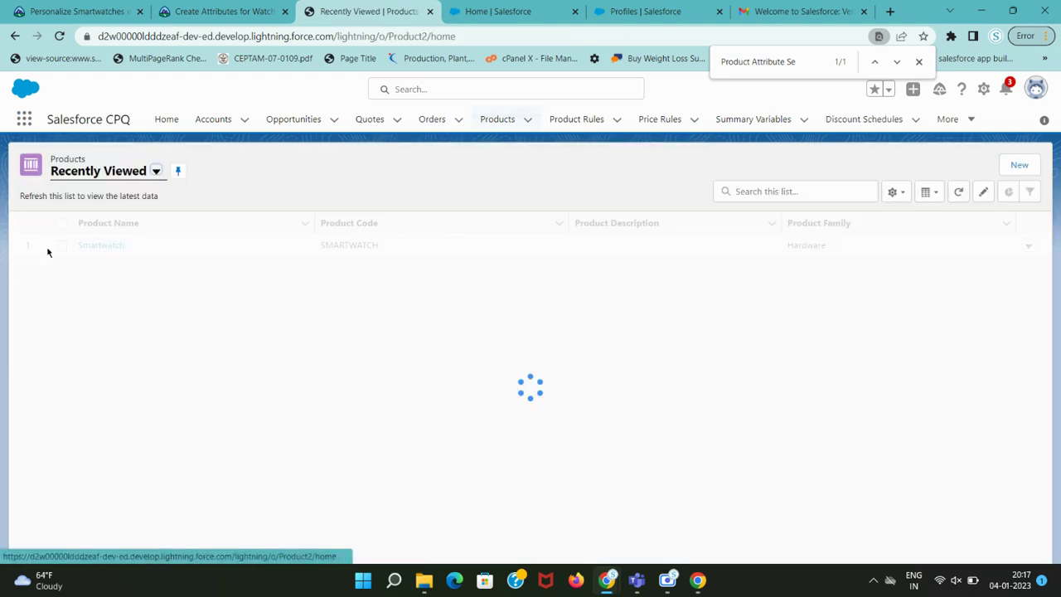
- Following the Trailhead instructions, open the Smartwatch product and show its related lists
{"action": "left_click", "coordinate": [224, 12]}
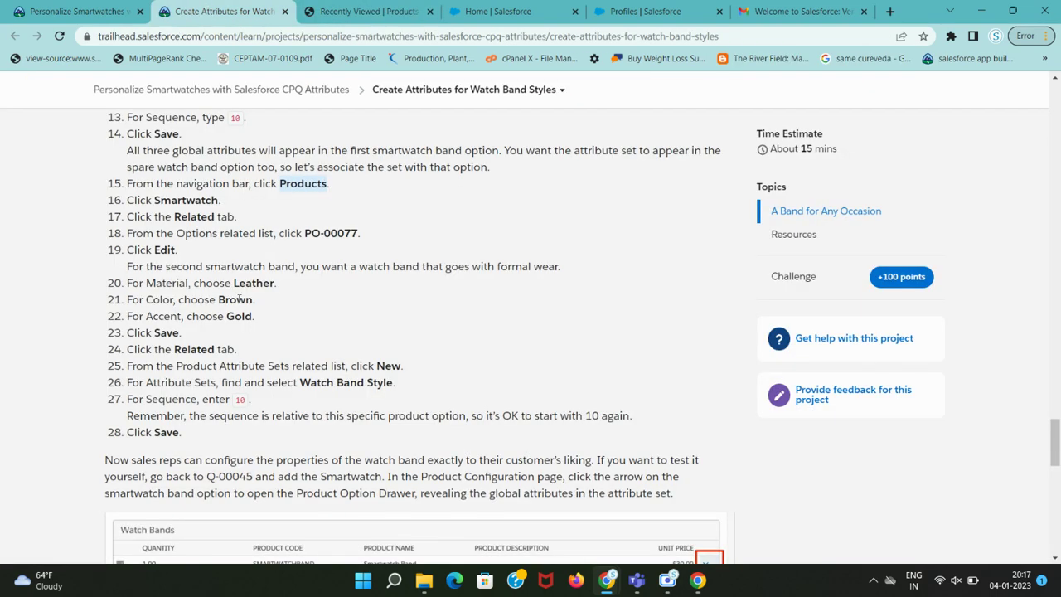
{"action": "double_click", "coordinate": [186, 200]}
{"action": "left_click", "coordinate": [331, 11]}
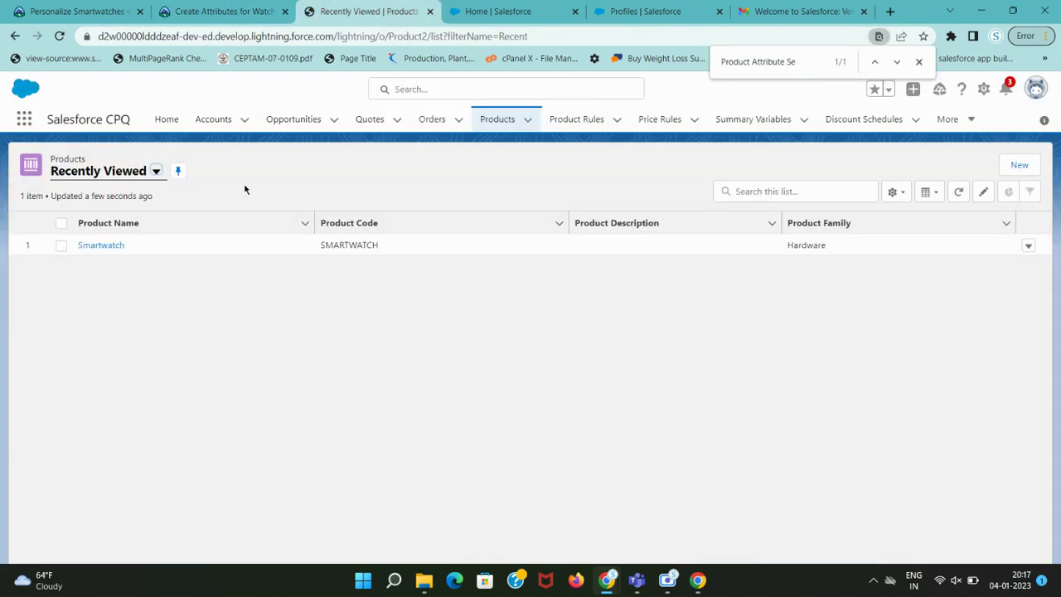
{"action": "left_click", "coordinate": [109, 241]}
{"action": "left_click", "coordinate": [180, 7]}
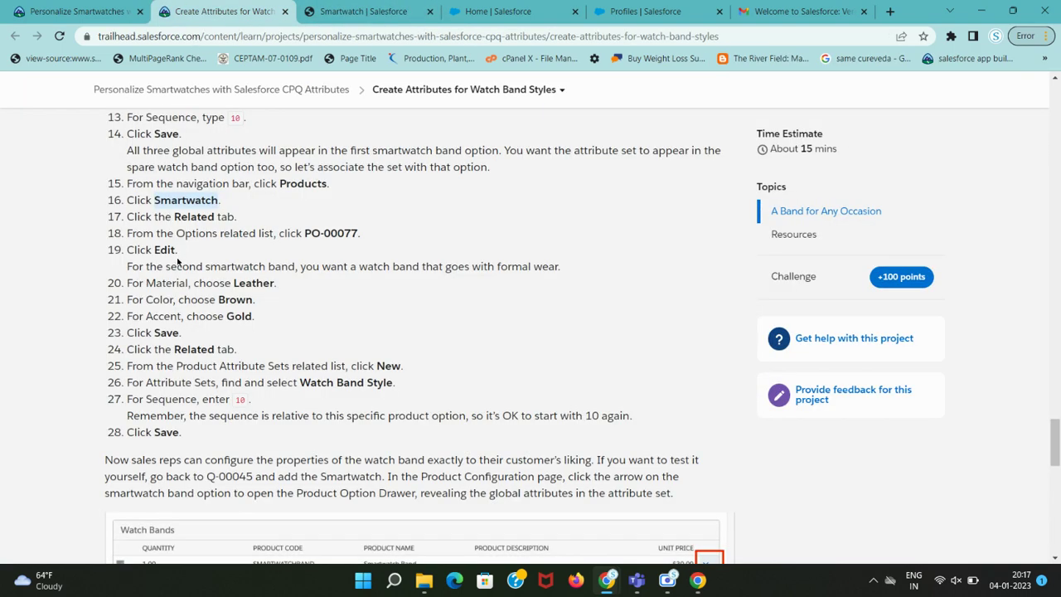
{"action": "double_click", "coordinate": [193, 217]}
{"action": "left_click", "coordinate": [346, 11]}
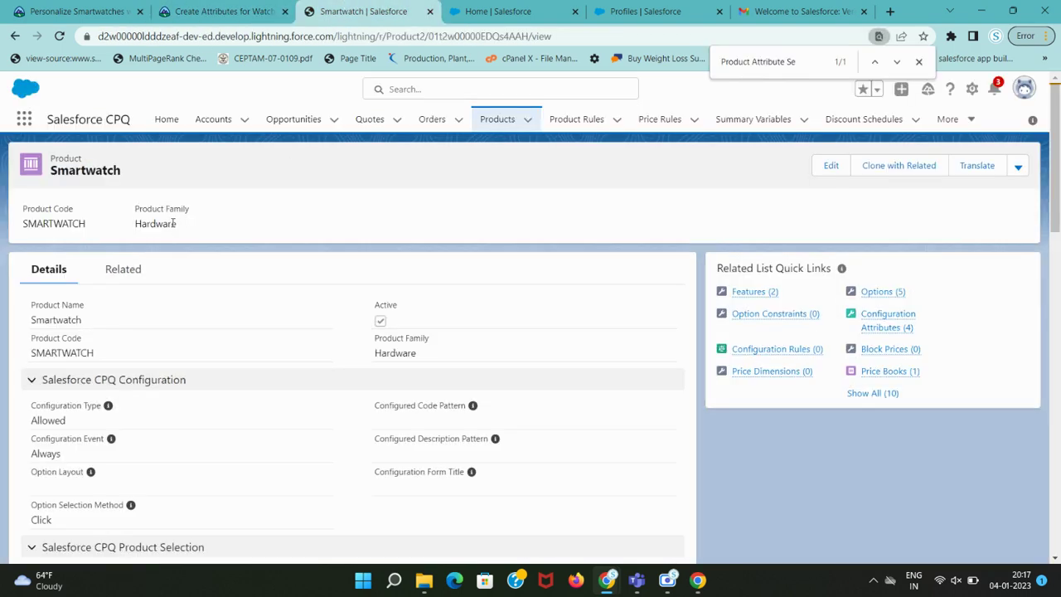
{"action": "left_click", "coordinate": [123, 269]}
- Copy PO-00077 from the Trailhead instructions, search the Smartwatch page for it and open product option PO-000077 from the Options list
{"action": "left_click", "coordinate": [220, 11]}
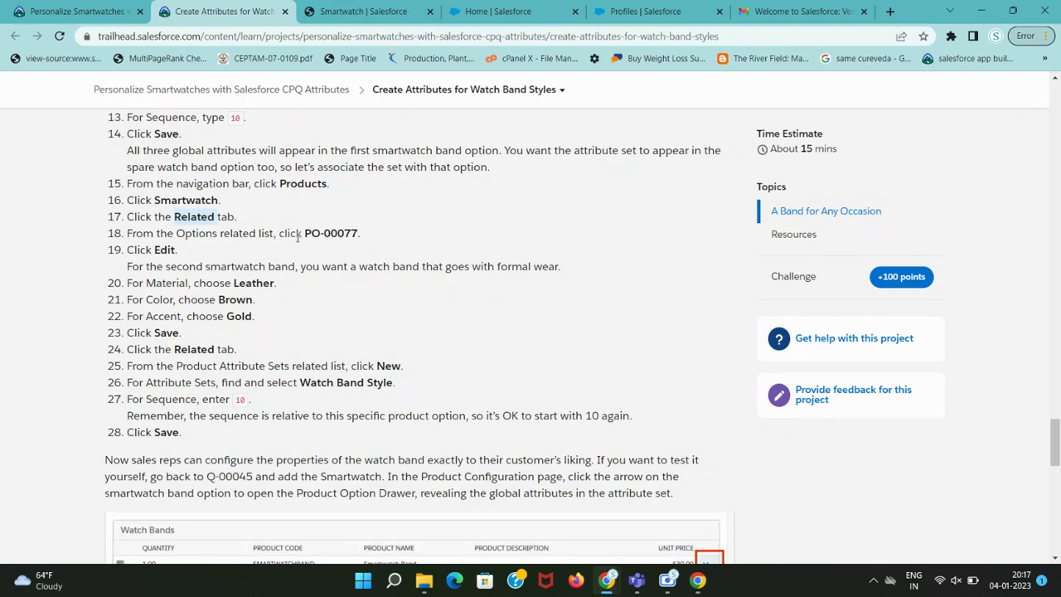
{"action": "left_click_drag", "start_coordinate": [305, 233], "coordinate": [357, 228]}
{"action": "key", "text": "ctrl+c"}
{"action": "left_click", "coordinate": [363, 8]}
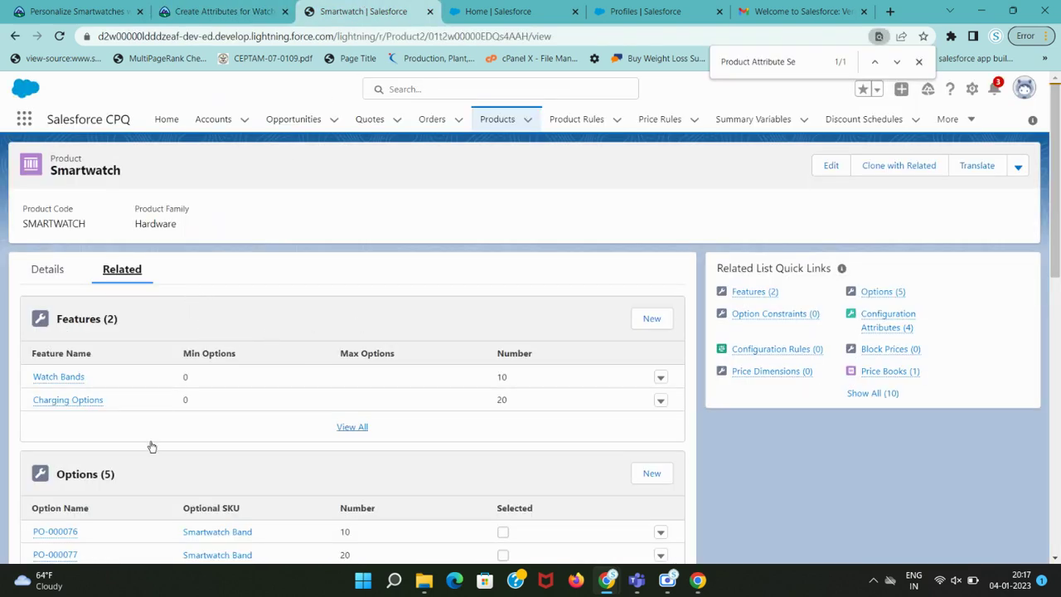
{"action": "key", "text": "ctrl+f"}
{"action": "key", "text": "ctrl+v"}
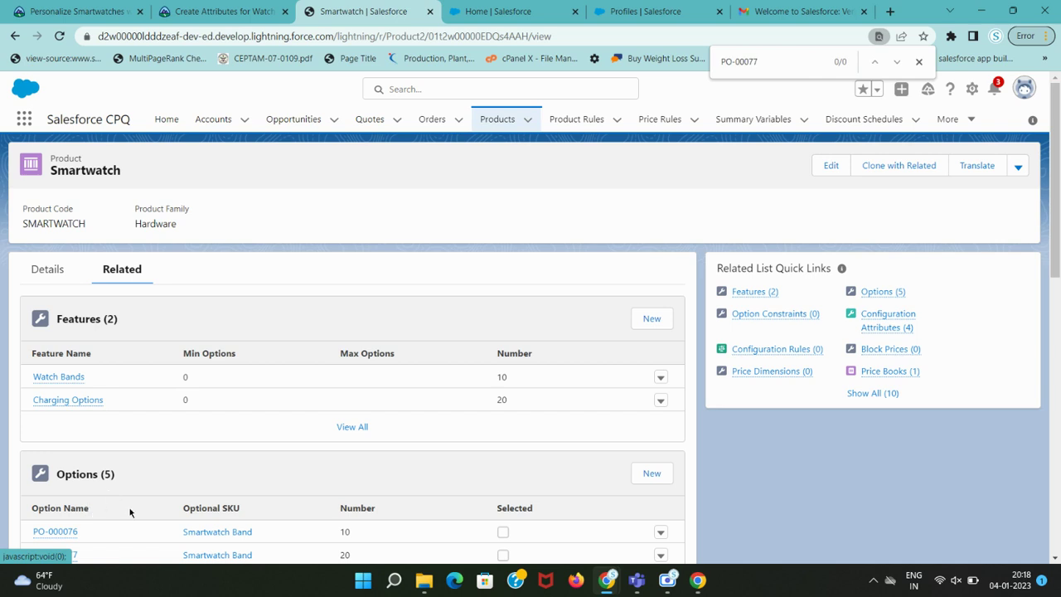
{"action": "scroll", "coordinate": [130, 512], "scroll_direction": "down", "scroll_amount": 1}
{"action": "left_click", "coordinate": [61, 495]}
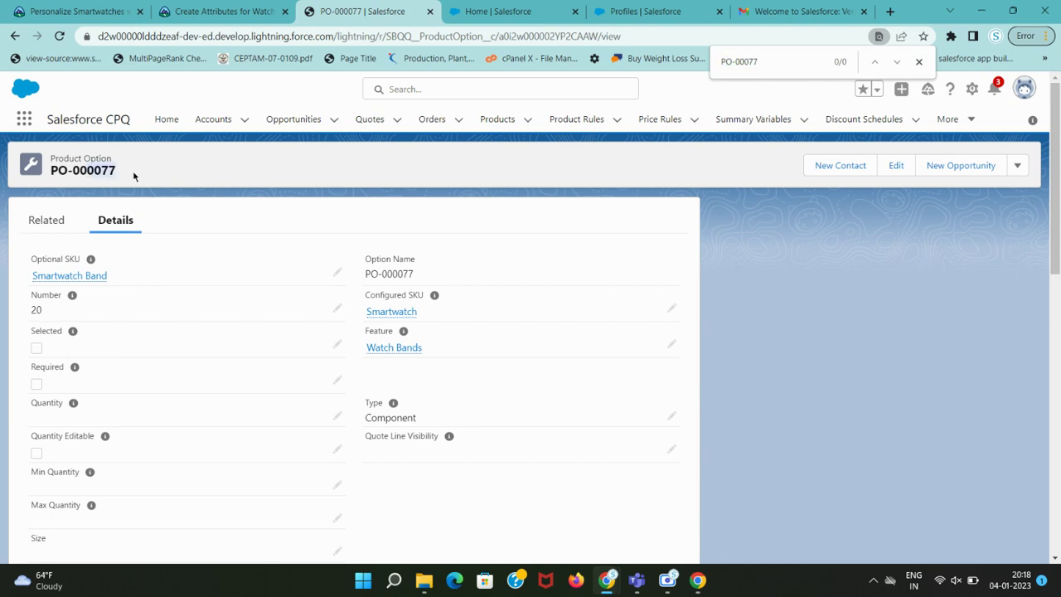
- Start editing product option PO-000077 and set its material to Leather, as given in the Trailhead instructions
{"action": "left_click", "coordinate": [214, 8]}
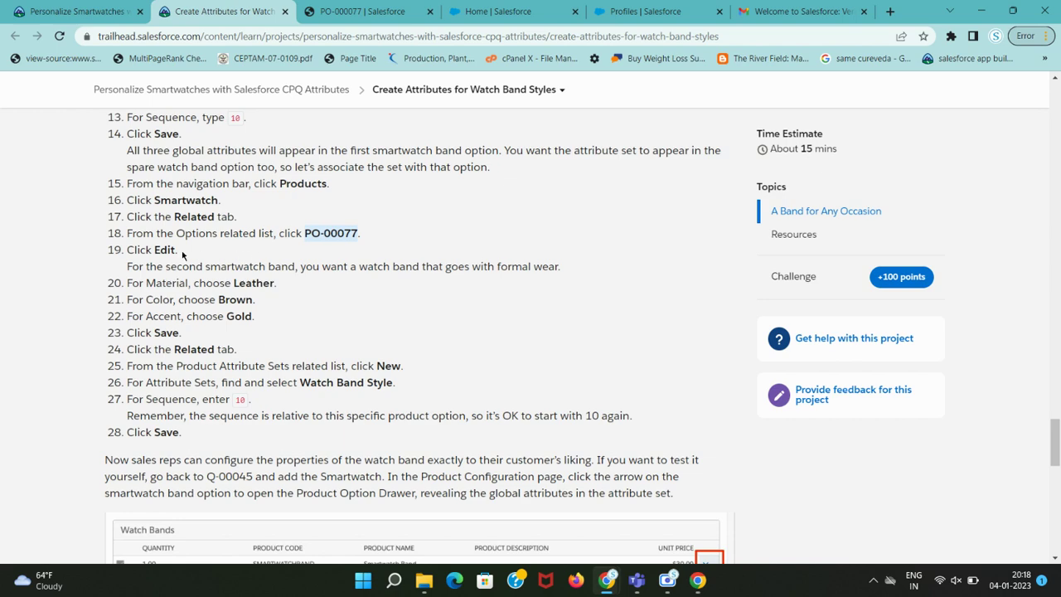
{"action": "left_click", "coordinate": [362, 11]}
{"action": "left_click", "coordinate": [907, 165]}
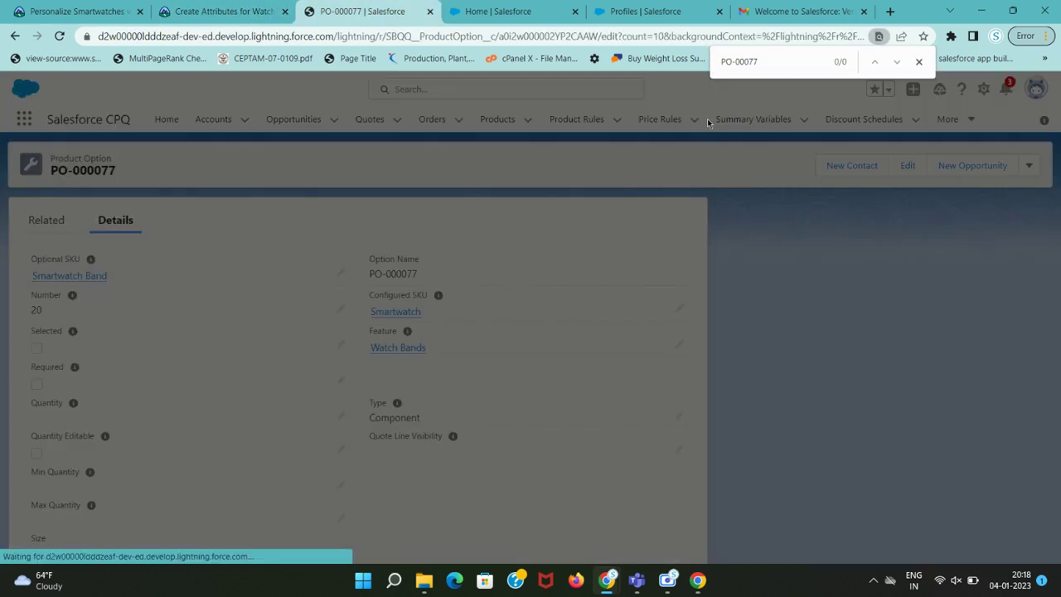
{"action": "left_click", "coordinate": [238, 7]}
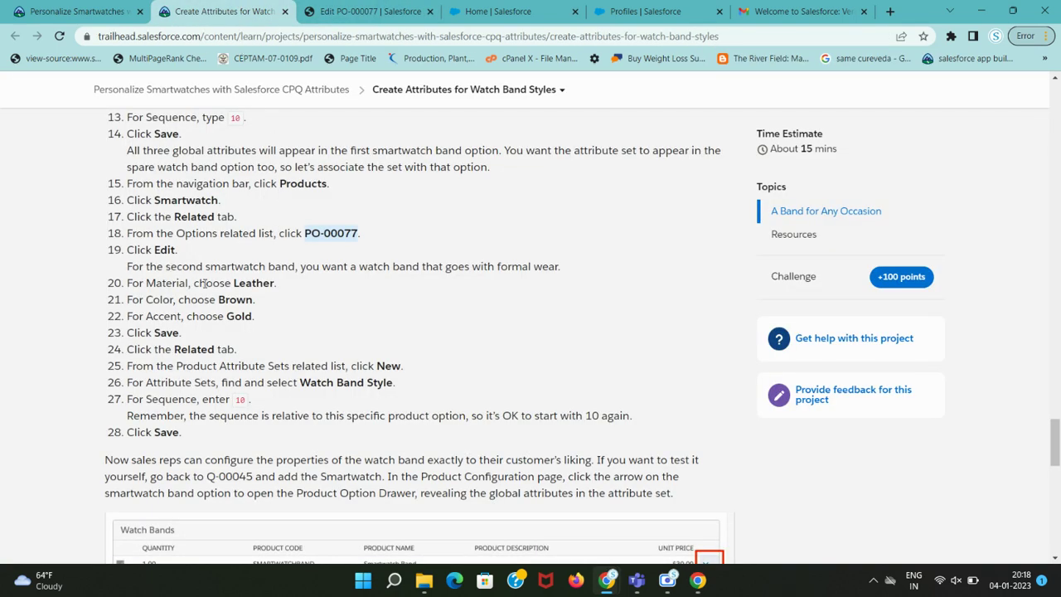
{"action": "left_click", "coordinate": [362, 11]}
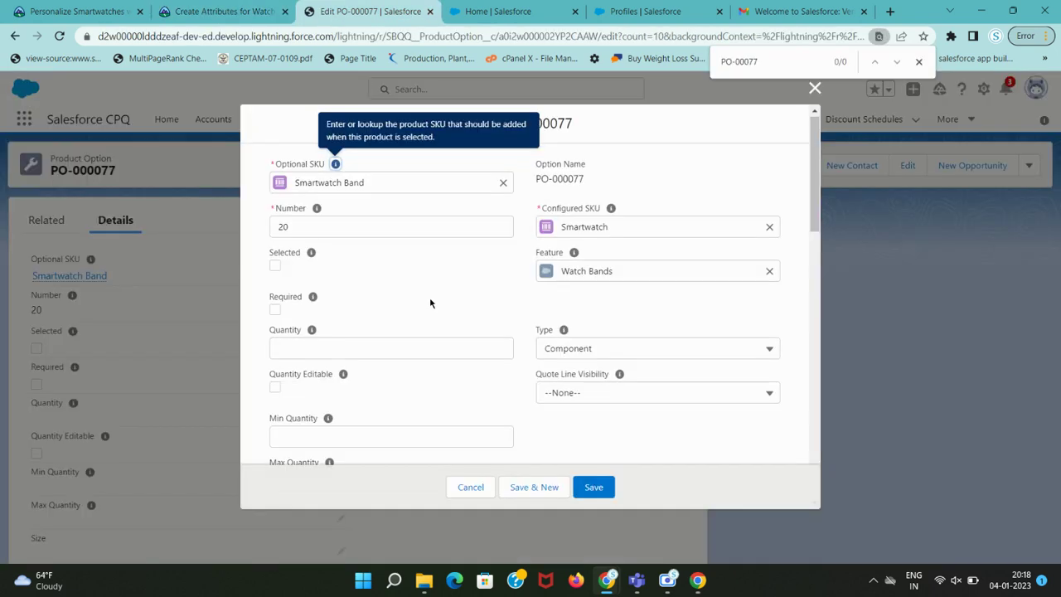
{"action": "scroll", "coordinate": [425, 321], "scroll_direction": "down", "scroll_amount": 5}
{"action": "scroll", "coordinate": [425, 321], "scroll_direction": "down", "scroll_amount": 1}
{"action": "left_click", "coordinate": [407, 290]}
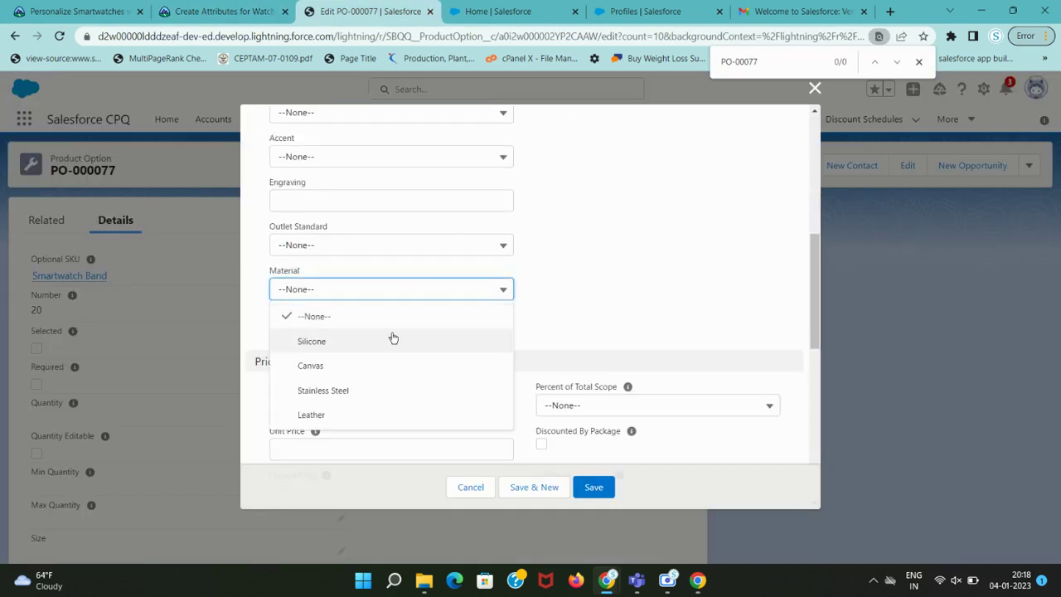
{"action": "left_click", "coordinate": [362, 411]}
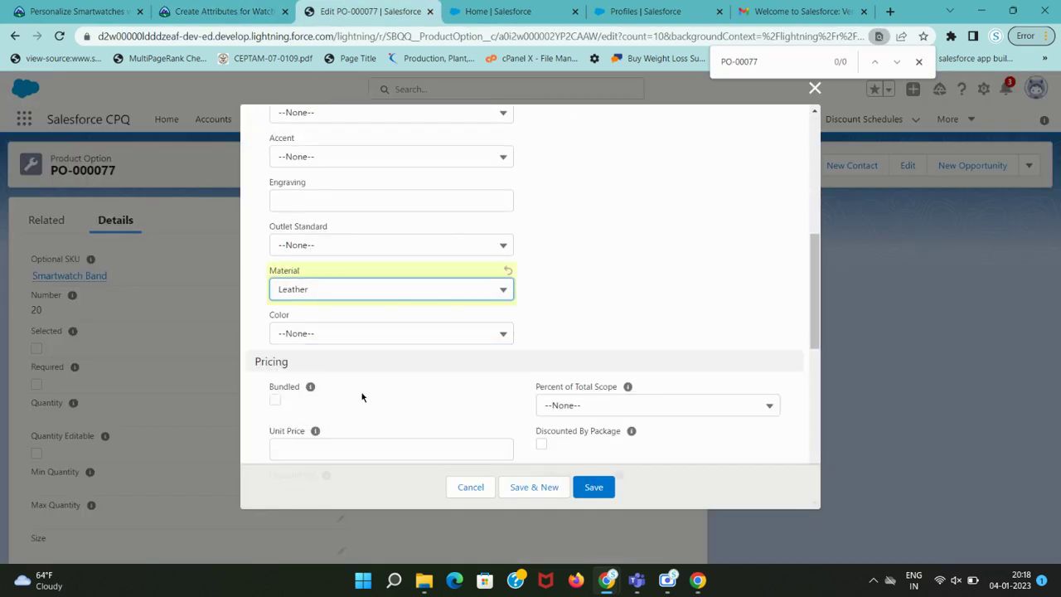
- Check the Trailhead color instruction and set the color of PO-000077 to Brown
{"action": "left_click", "coordinate": [223, 11]}
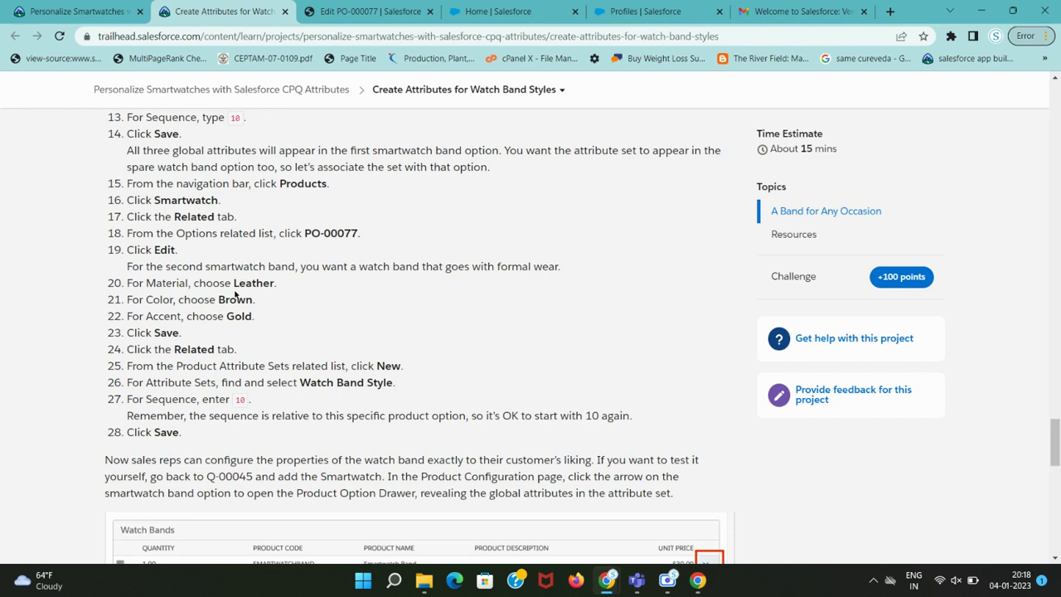
{"action": "left_click_drag", "start_coordinate": [151, 300], "coordinate": [248, 301]}
{"action": "left_click", "coordinate": [365, 12]}
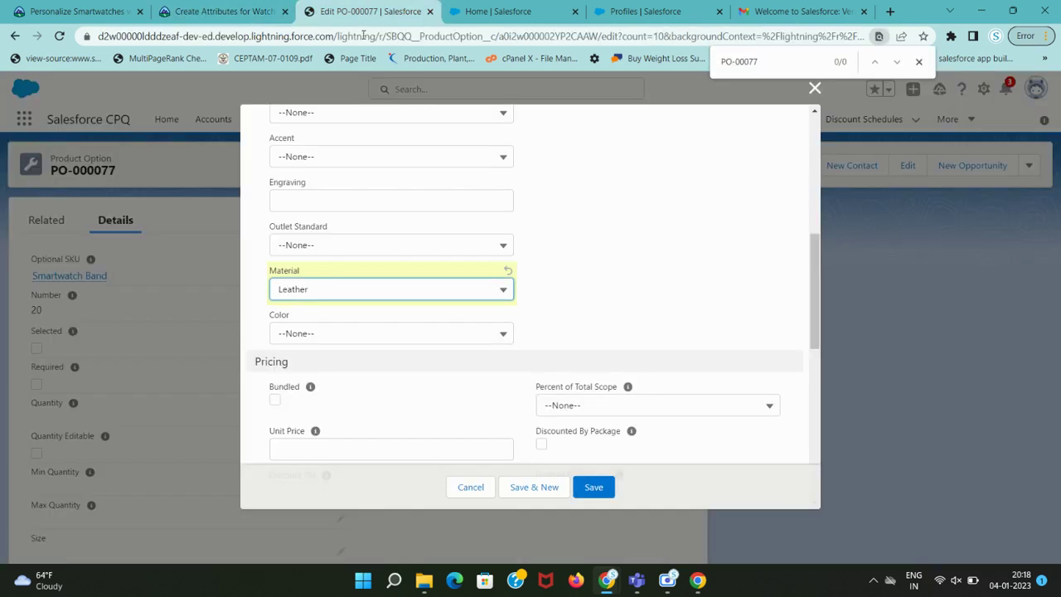
{"action": "left_click", "coordinate": [402, 333]}
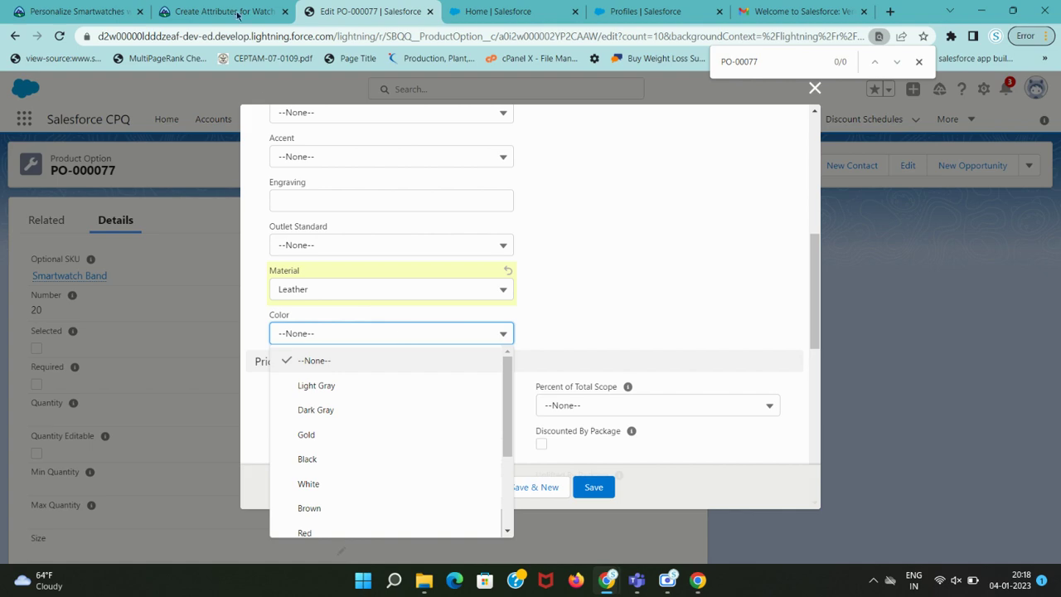
{"action": "left_click", "coordinate": [236, 11]}
{"action": "left_click", "coordinate": [348, 12]}
{"action": "left_click", "coordinate": [363, 334]}
{"action": "scroll", "coordinate": [362, 356], "scroll_direction": "down", "scroll_amount": 2}
{"action": "left_click", "coordinate": [355, 370]}
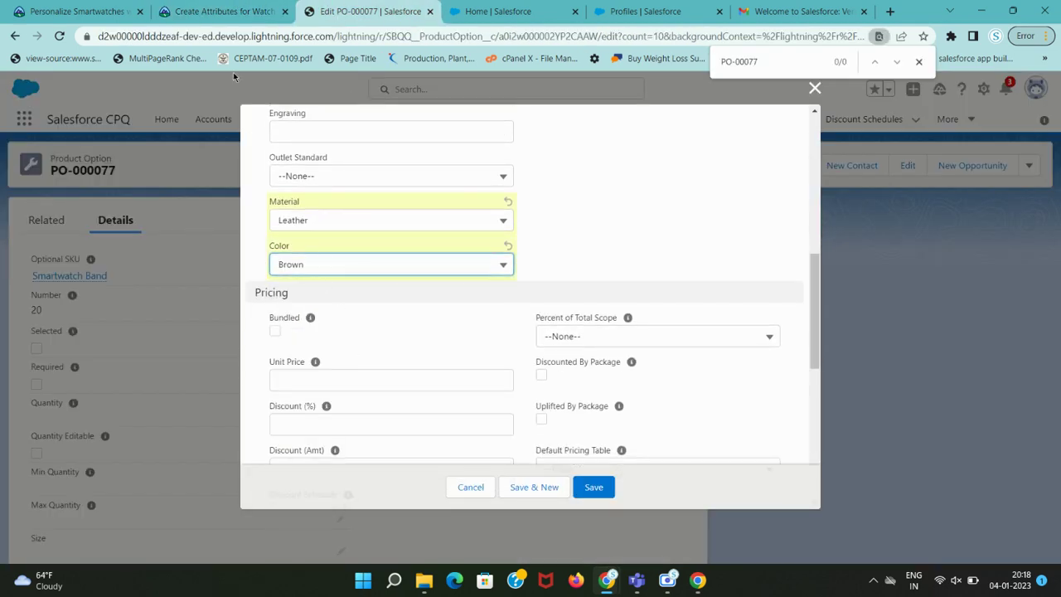
- Check the Trailhead accent instruction and set the accent of PO-000077 to Gold
{"action": "left_click", "coordinate": [214, 10]}
{"action": "left_click_drag", "start_coordinate": [153, 315], "coordinate": [252, 316]}
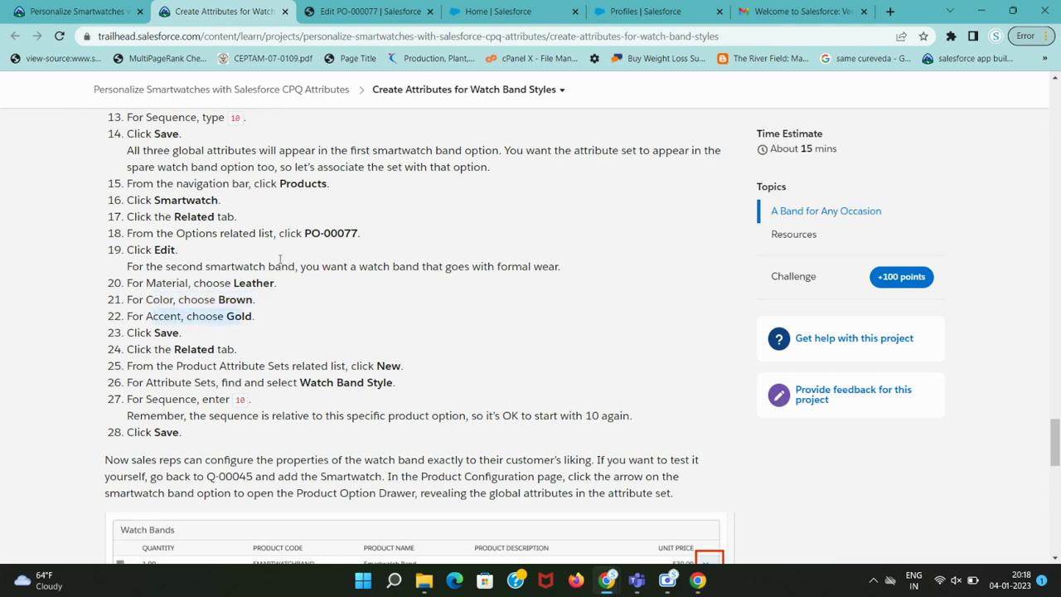
{"action": "left_click", "coordinate": [371, 12]}
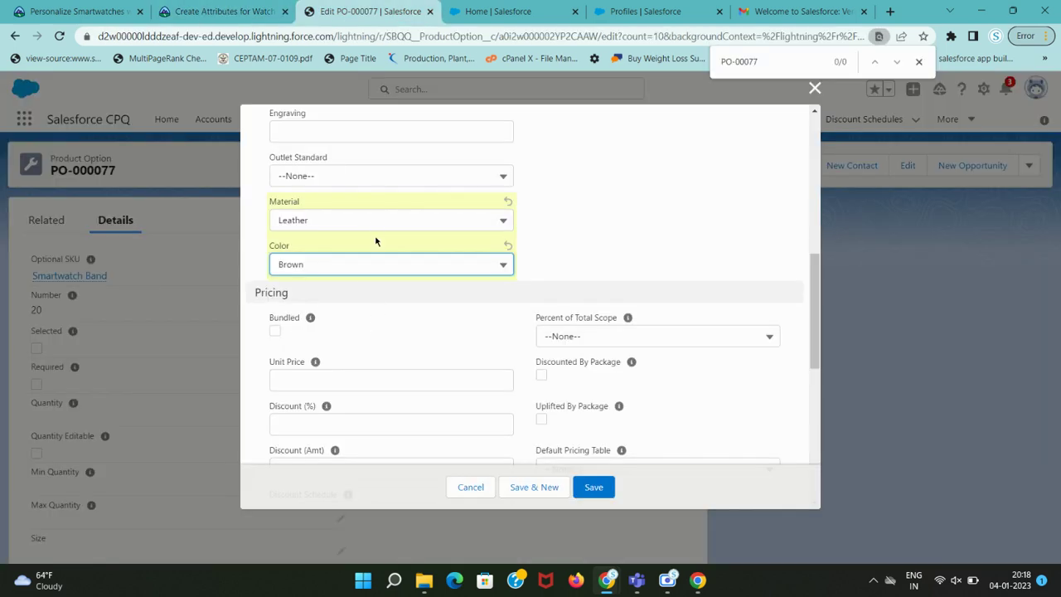
{"action": "scroll", "coordinate": [393, 289], "scroll_direction": "down", "scroll_amount": 2}
{"action": "scroll", "coordinate": [394, 289], "scroll_direction": "up", "scroll_amount": 3}
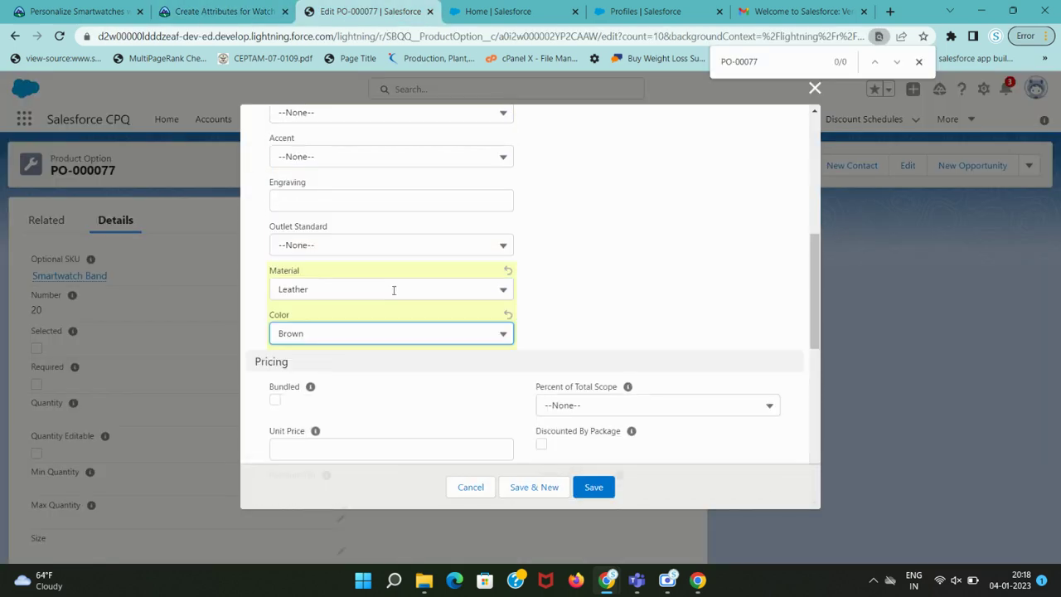
{"action": "left_click", "coordinate": [365, 156]}
{"action": "left_click", "coordinate": [350, 258]}
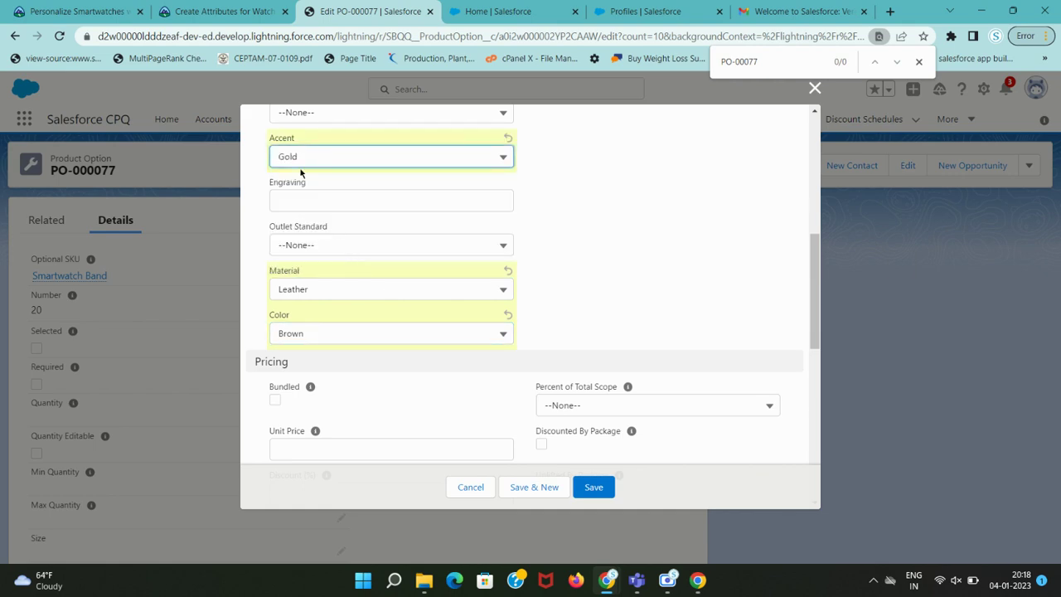
- Check the following Trailhead instruction and save the edited product option PO-000077
{"action": "left_click", "coordinate": [233, 10]}
{"action": "scroll", "coordinate": [227, 333], "scroll_direction": "down", "scroll_amount": 1}
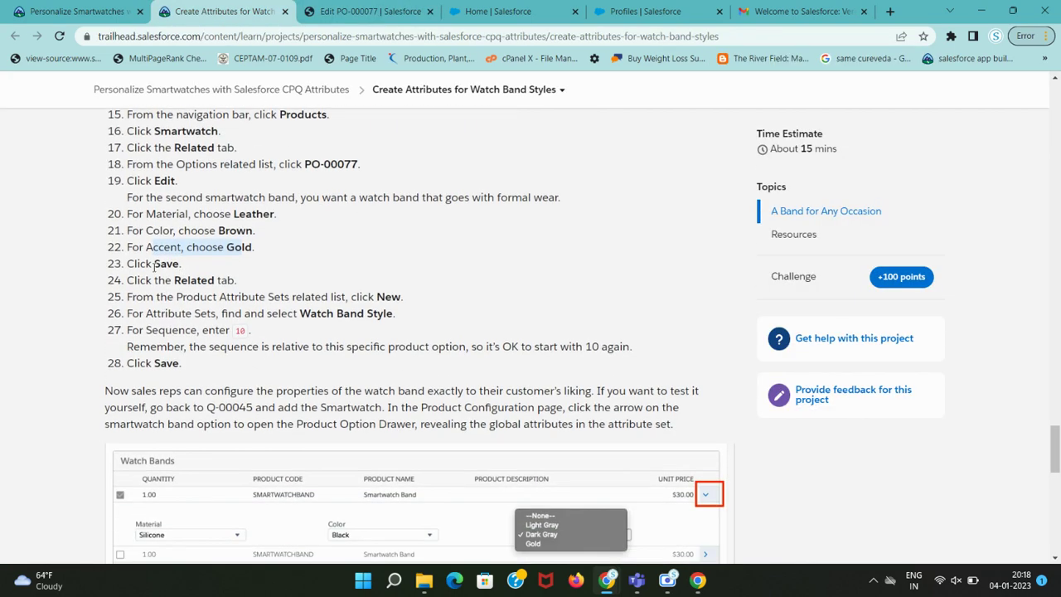
{"action": "left_click", "coordinate": [340, 15]}
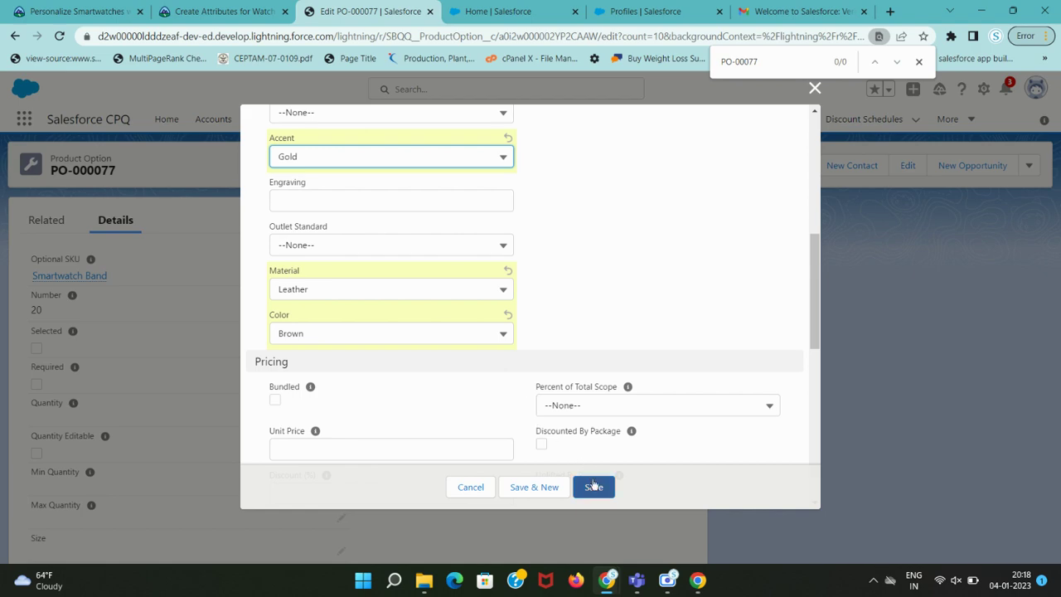
{"action": "left_click", "coordinate": [594, 487]}
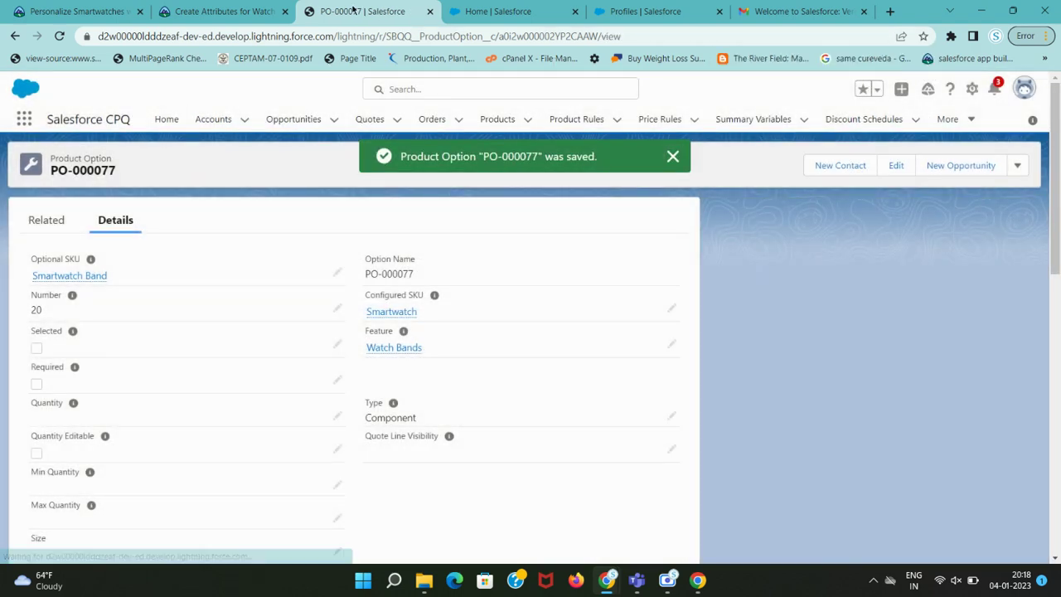
- Check the following Trailhead instruction and show the related lists of product option PO-000077
{"action": "left_click", "coordinate": [225, 11]}
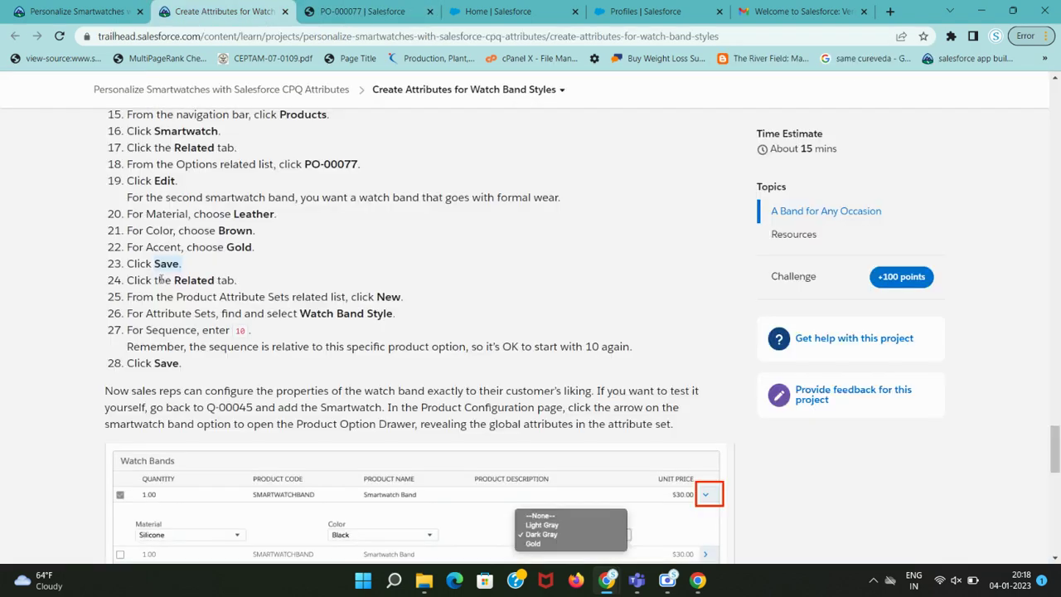
{"action": "double_click", "coordinate": [194, 280]}
{"action": "left_click", "coordinate": [362, 11]}
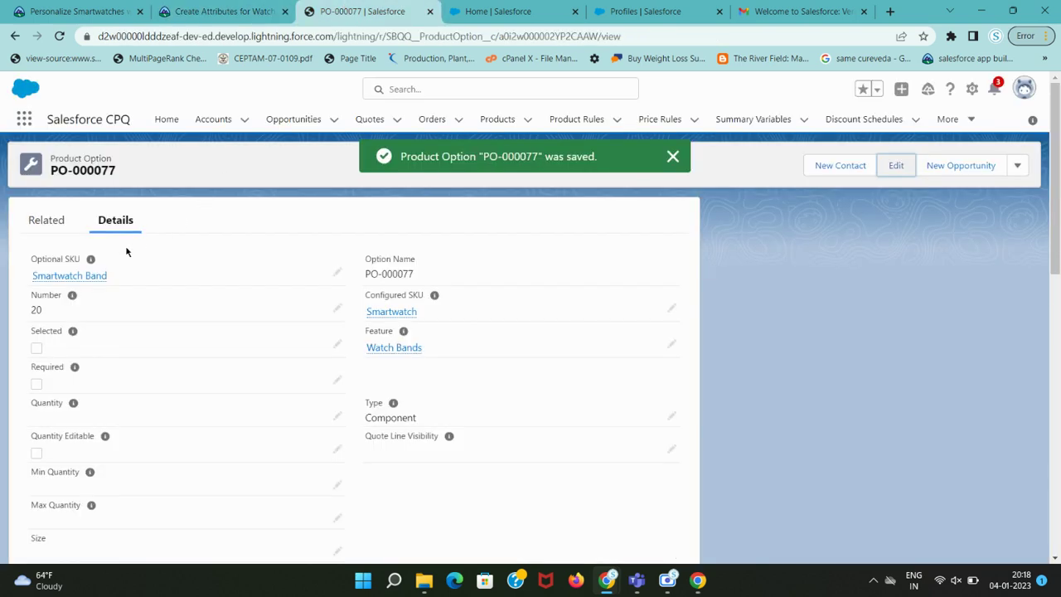
{"action": "left_click", "coordinate": [53, 227]}
- Find the Product Attribute Sets related list of PO-000077, as named in the Trailhead instructions, and start a new record in it
{"action": "left_click", "coordinate": [226, 11]}
{"action": "left_click", "coordinate": [179, 296]}
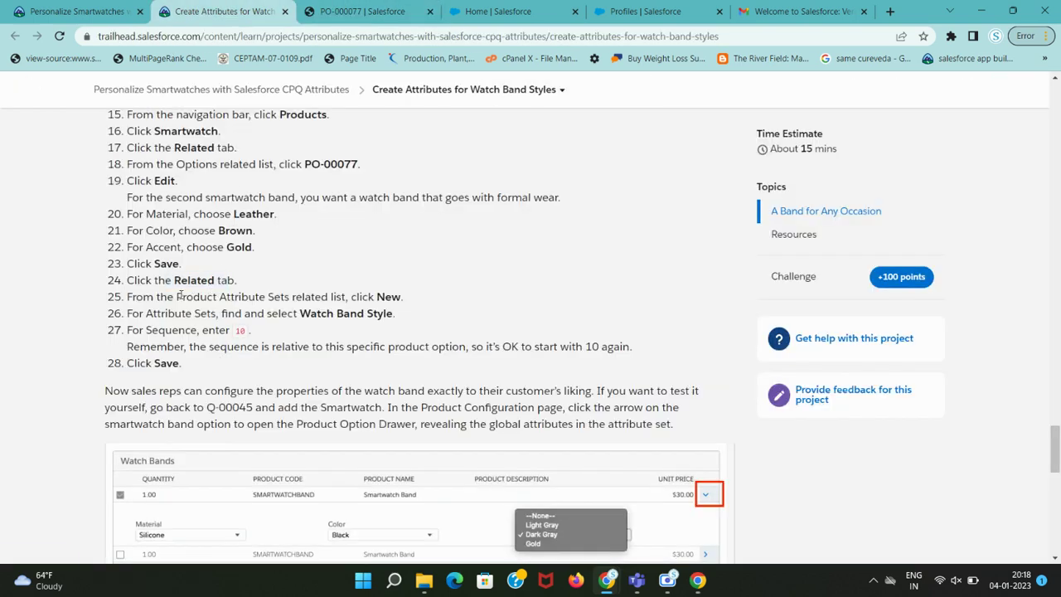
{"action": "left_click_drag", "start_coordinate": [179, 296], "coordinate": [268, 296]}
{"action": "key", "text": "ctrl+c"}
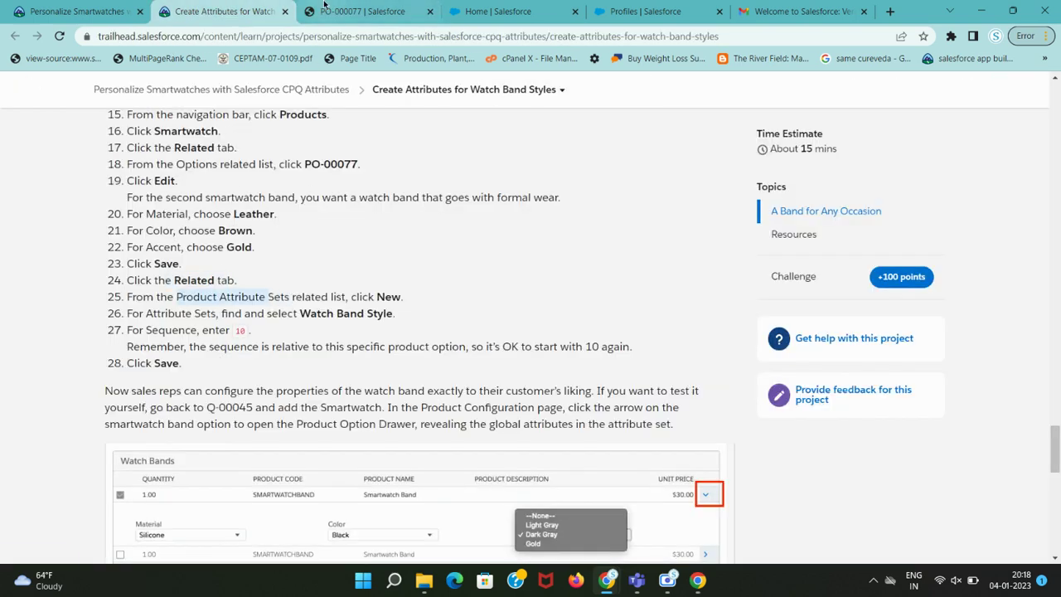
{"action": "left_click", "coordinate": [324, 8]}
{"action": "key", "text": "ctrl+f"}
{"action": "key", "text": "ctrl+v"}
{"action": "left_click", "coordinate": [664, 264]}
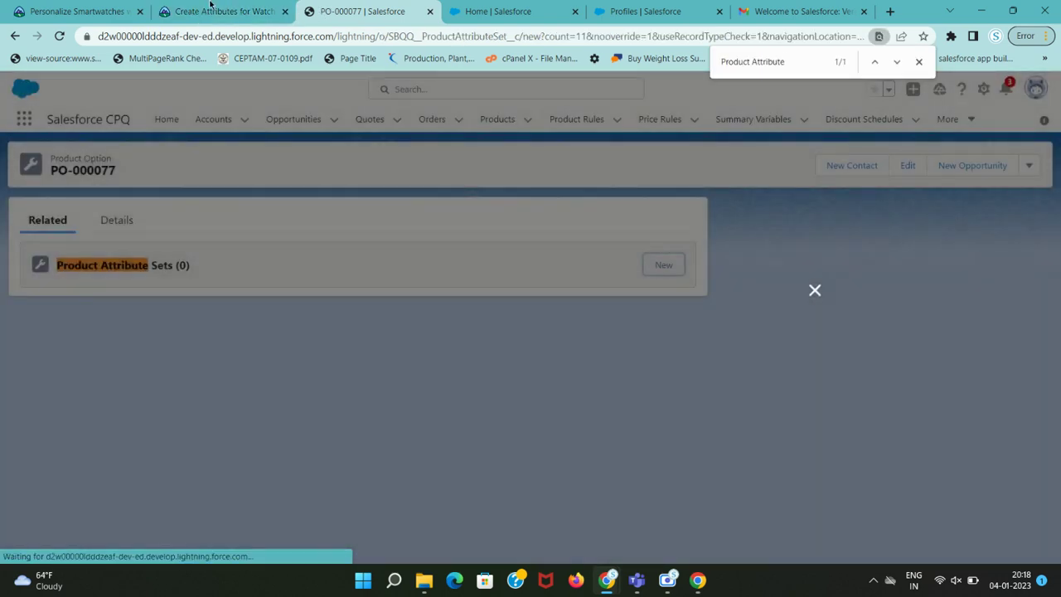
- Copy the attribute set name from the Trailhead instructions and choose Watch Band Style as the new record's attribute set
{"action": "key", "text": "ctrl+Page_Up"}
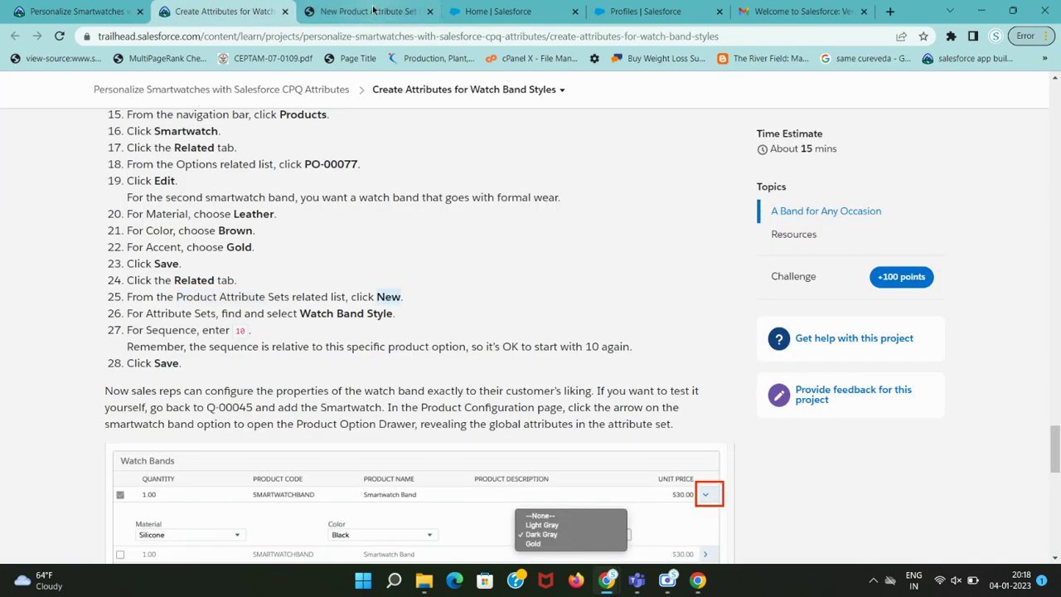
{"action": "left_click", "coordinate": [365, 10]}
{"action": "key", "text": "ctrl+Page_Up"}
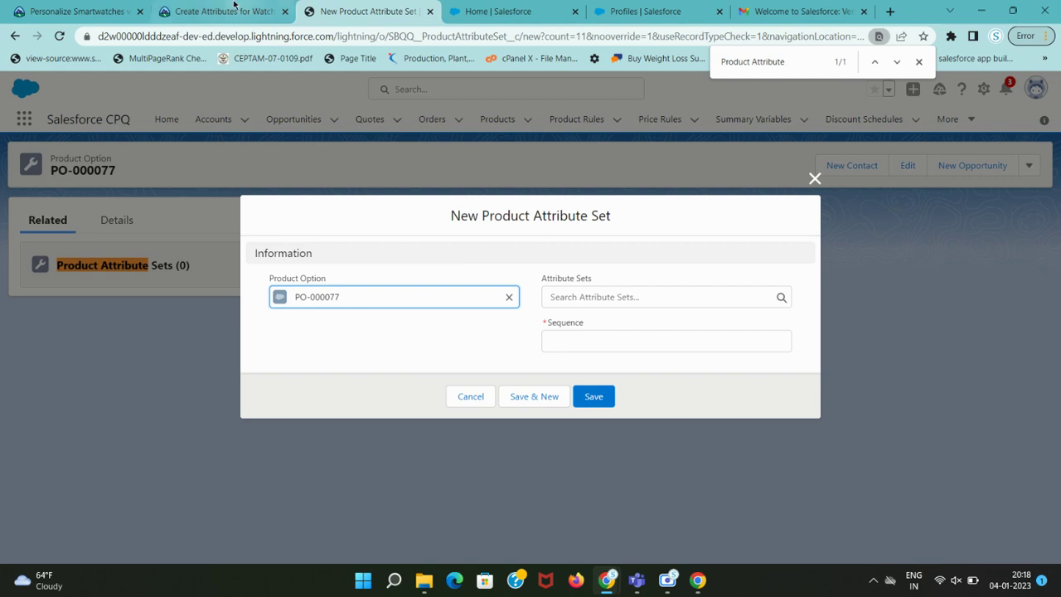
{"action": "left_click_drag", "start_coordinate": [305, 314], "coordinate": [393, 316]}
{"action": "key", "text": "ctrl+c"}
{"action": "key", "text": "ctrl+Page_Down"}
{"action": "left_click", "coordinate": [594, 297]}
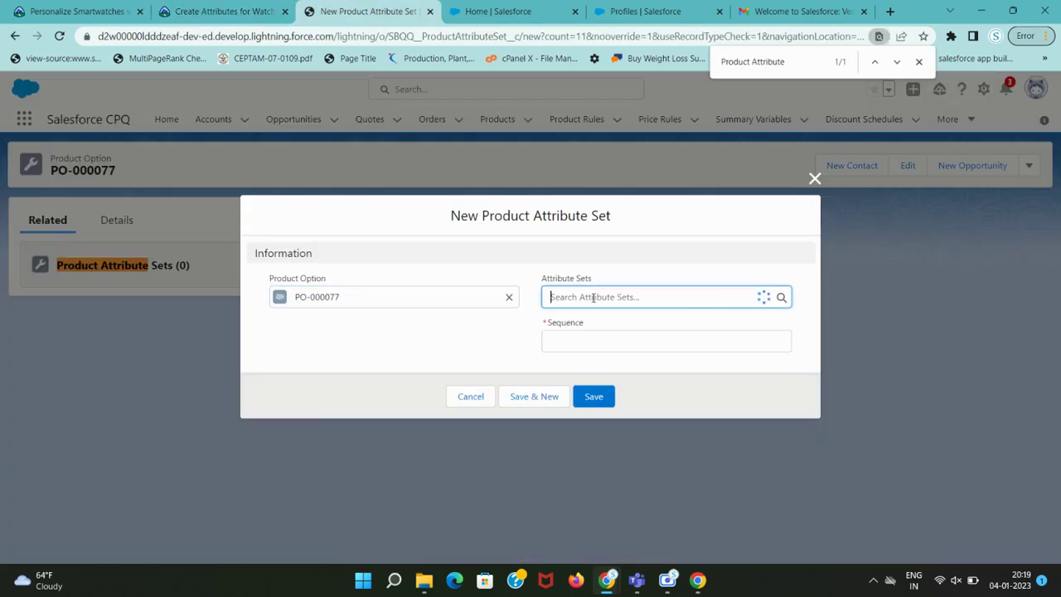
{"action": "key", "text": "ctrl+v"}
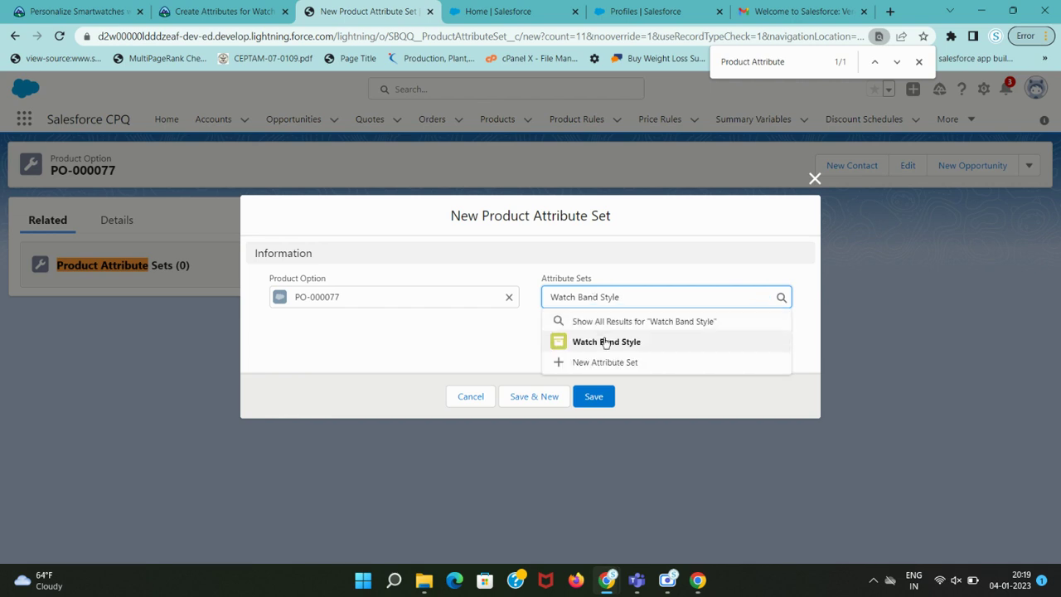
{"action": "left_click", "coordinate": [604, 341]}
- Set the sequence to 10 as given in the Trailhead instructions and save the new product attribute set
{"action": "left_click", "coordinate": [265, 11]}
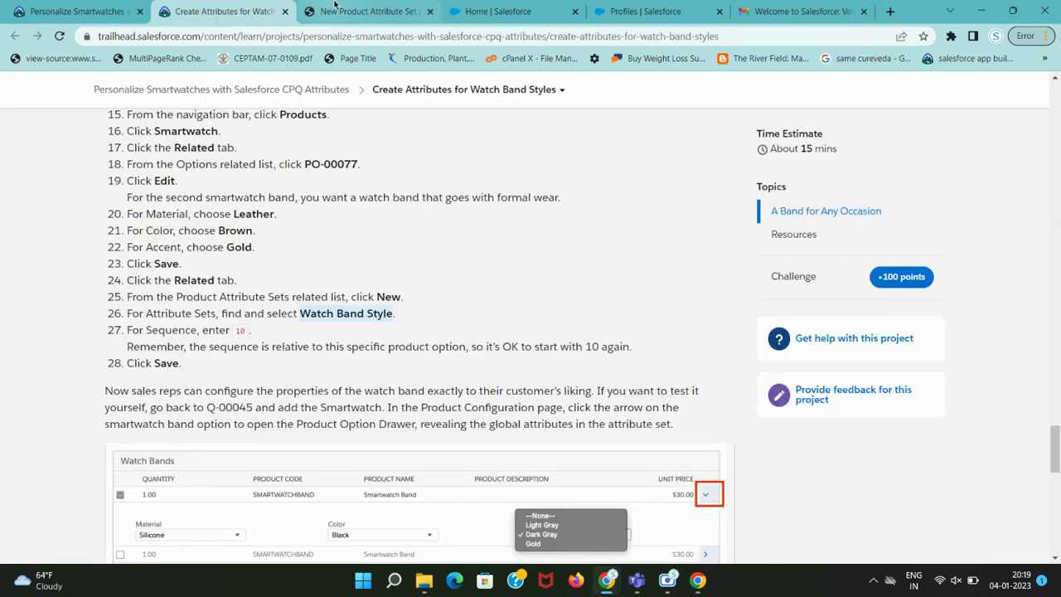
{"action": "left_click", "coordinate": [334, 11]}
{"action": "left_click", "coordinate": [606, 341]}
{"action": "type", "text": "10"}
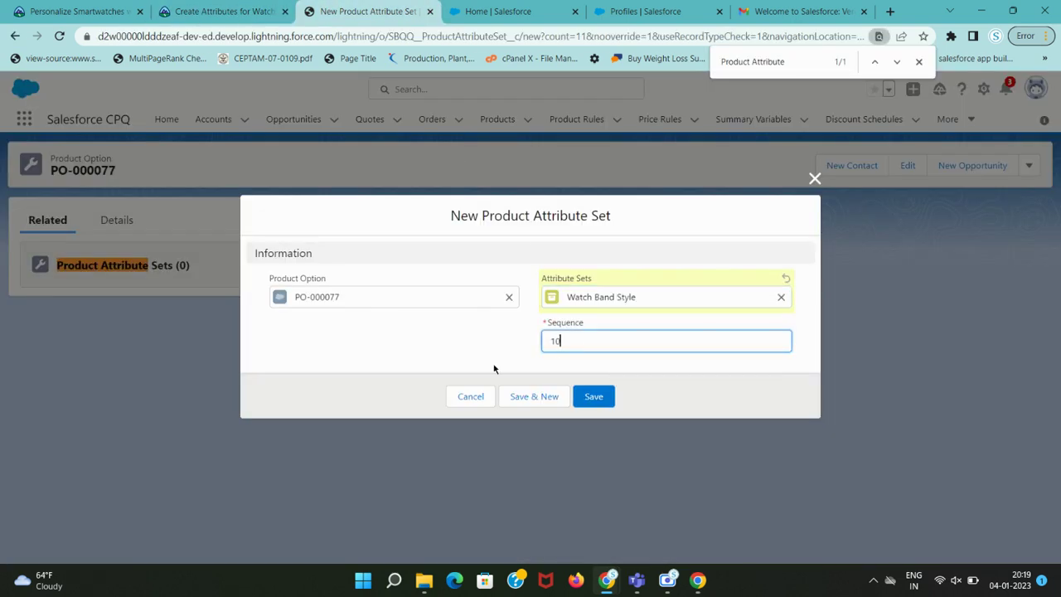
{"action": "left_click", "coordinate": [250, 8]}
{"action": "scroll", "coordinate": [241, 314], "scroll_direction": "down", "scroll_amount": 2}
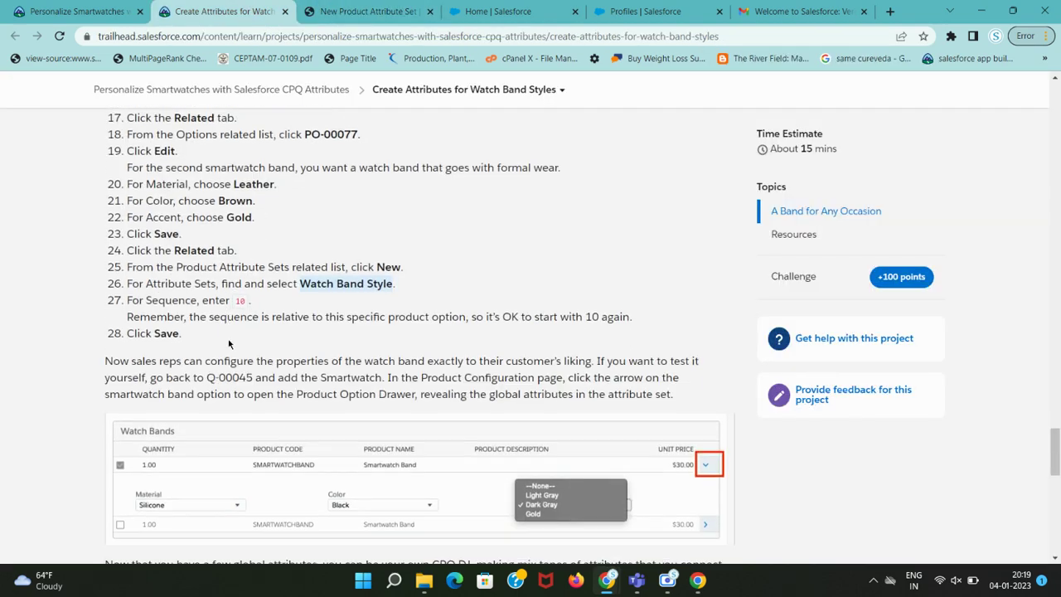
{"action": "left_click", "coordinate": [364, 11]}
{"action": "left_click", "coordinate": [594, 396]}
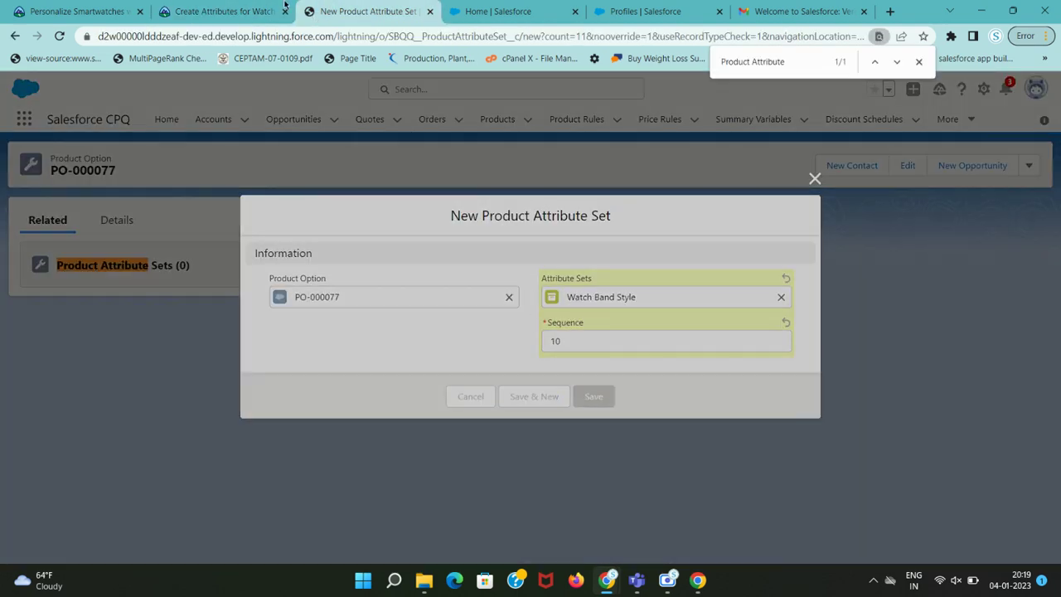
- Return to the Trailhead unit and submit its Verify Step for checking
{"action": "left_click", "coordinate": [223, 11]}
{"action": "scroll", "coordinate": [254, 265], "scroll_direction": "down", "scroll_amount": 4}
{"action": "scroll", "coordinate": [254, 265], "scroll_direction": "down", "scroll_amount": 5}
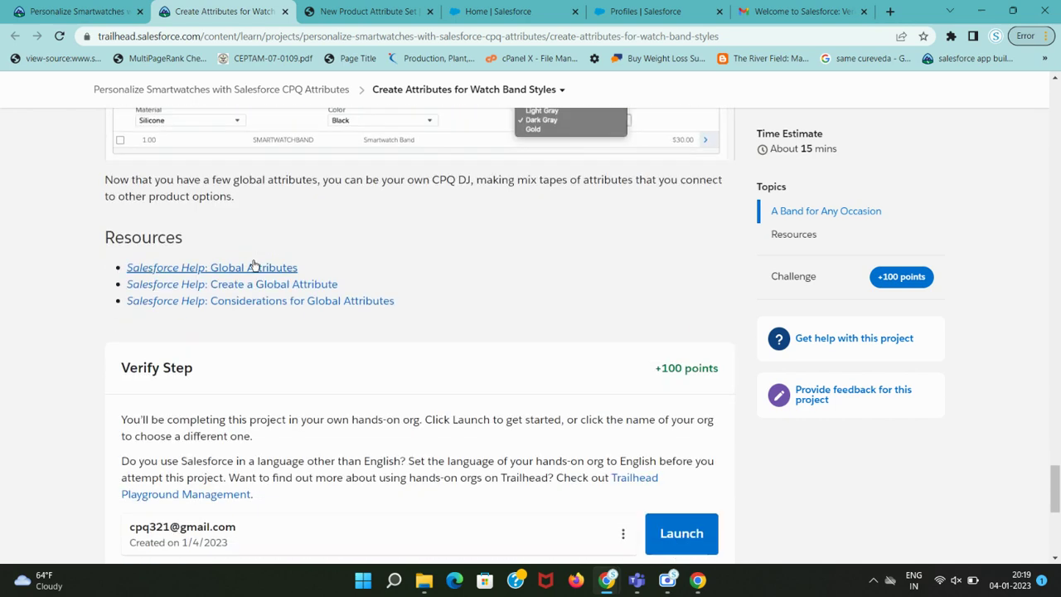
{"action": "left_click", "coordinate": [190, 394]}
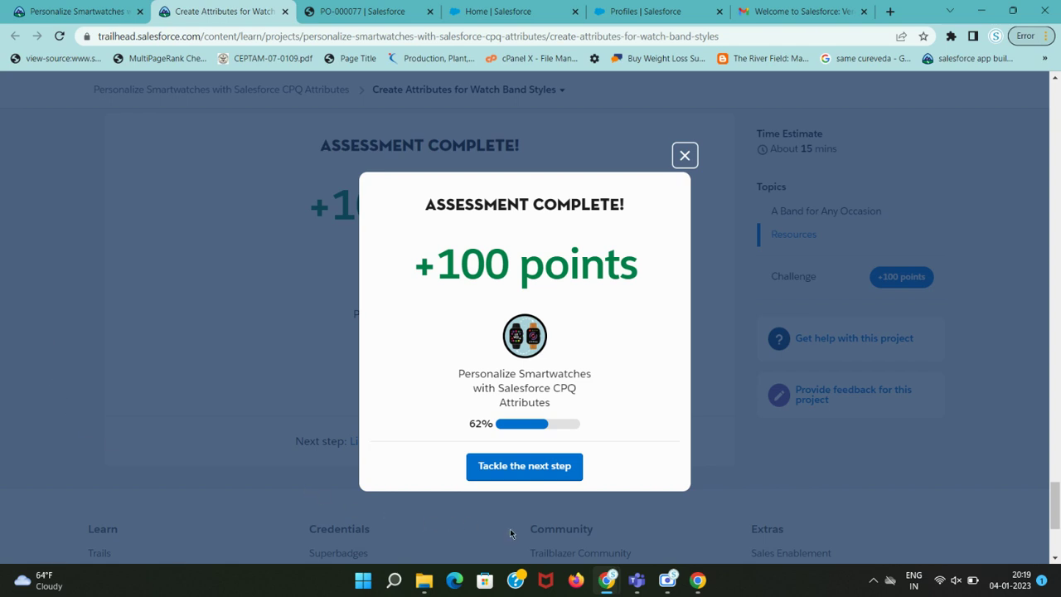
{"action": "left_click", "coordinate": [667, 580]}
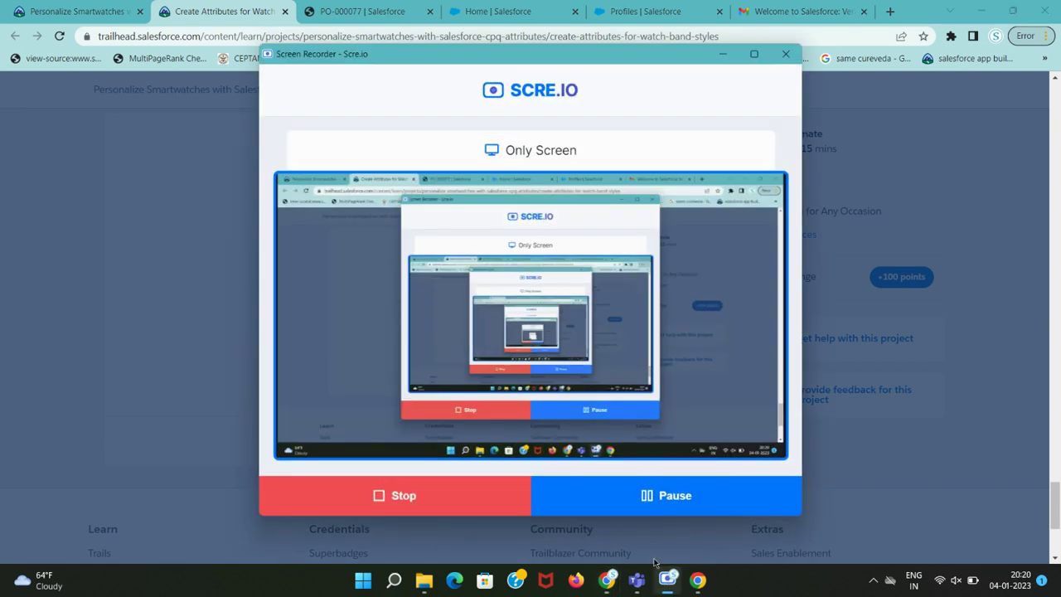